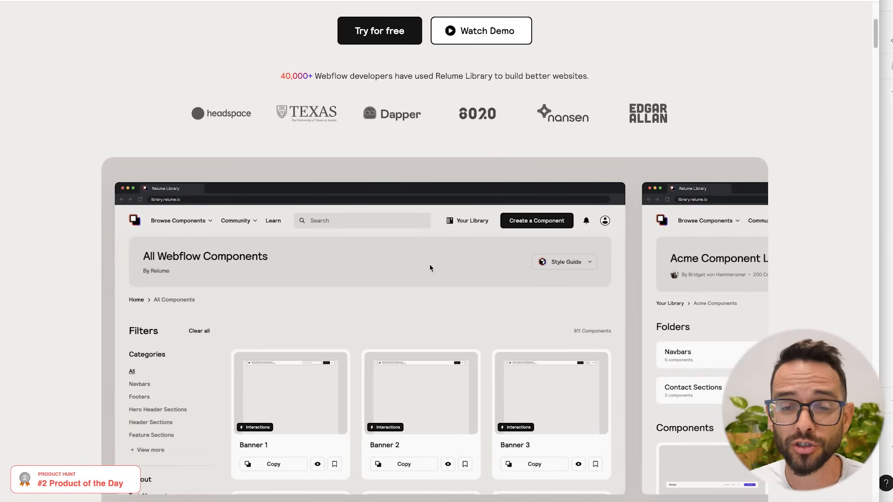
pyautogui.scroll(5, 459, 290)
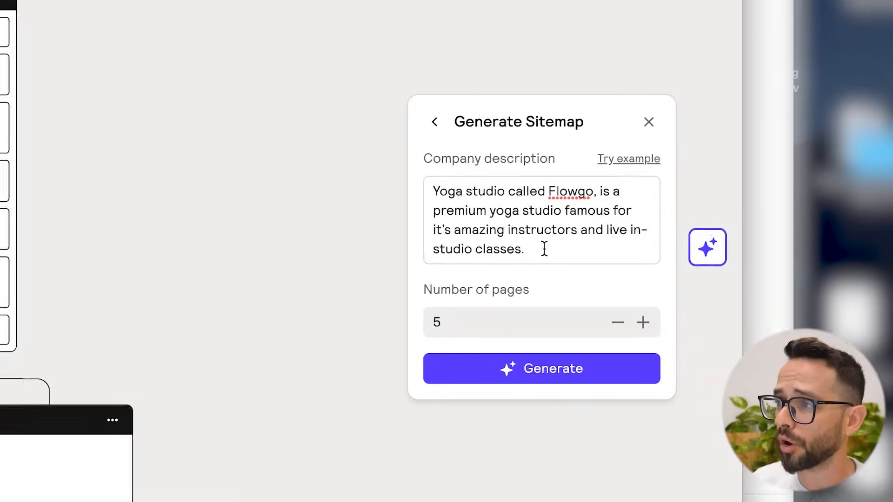
# Check the company description of the premium yoga studio Flowgo and generate a 5-page sitemap from it.
pyautogui.moveTo(728, 250); pyautogui.dragTo(662, 213)
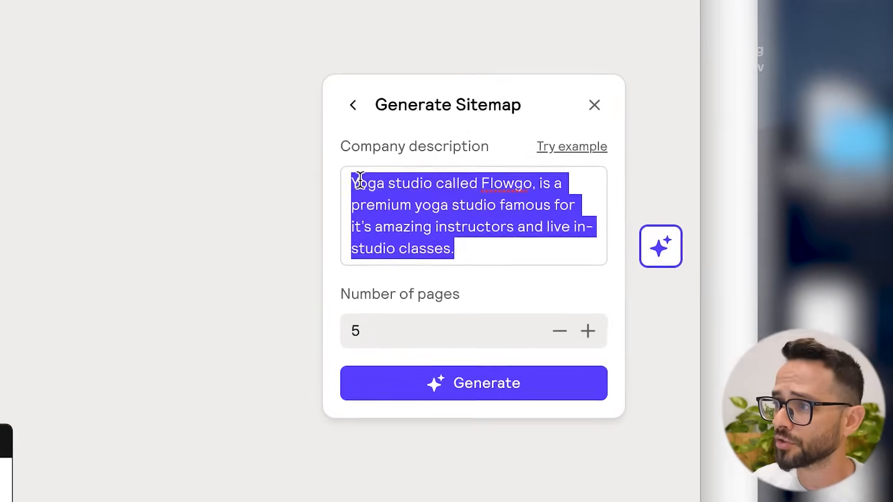
pyautogui.click(665, 216)
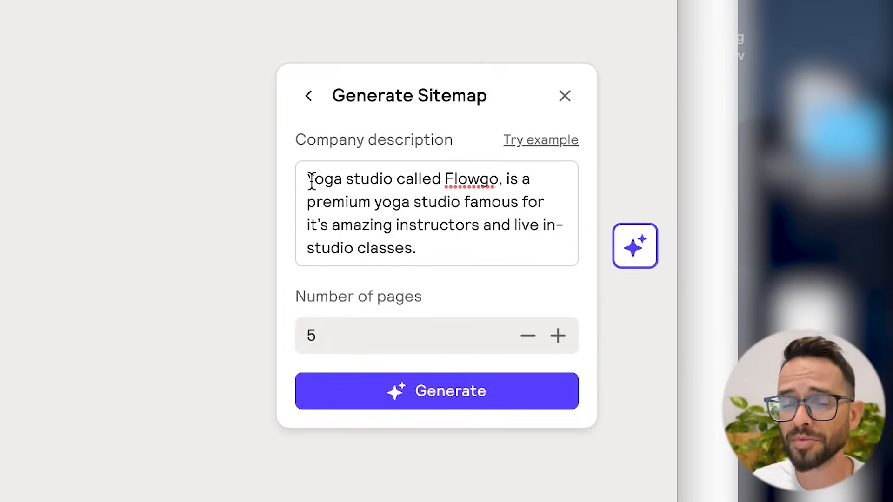
pyautogui.moveTo(308, 182); pyautogui.dragTo(370, 180)
pyautogui.click(365, 180)
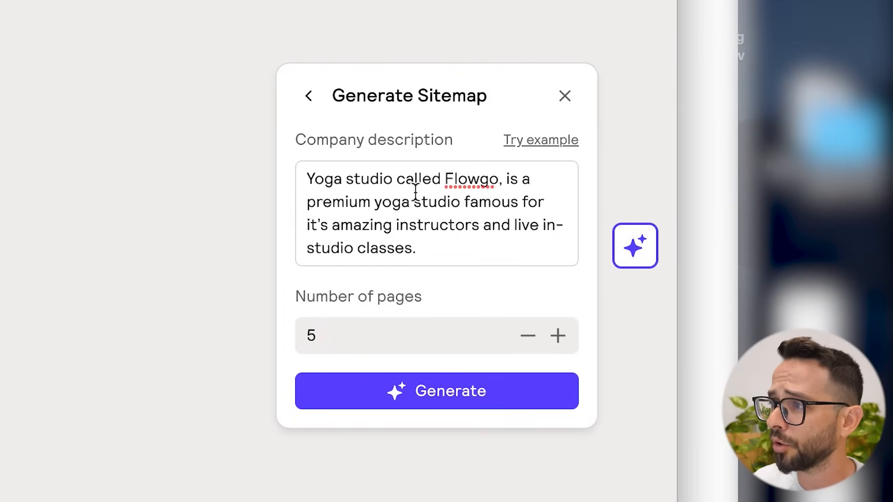
pyautogui.moveTo(323, 200); pyautogui.dragTo(525, 201)
pyautogui.click(510, 203)
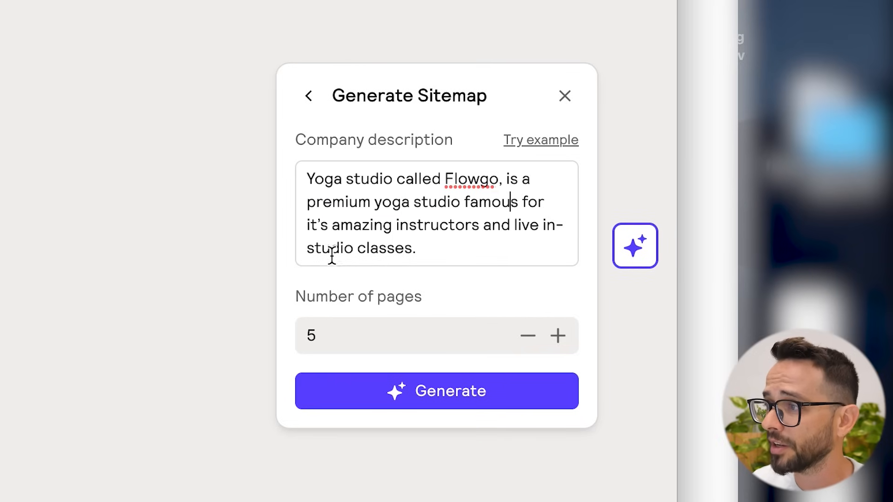
pyautogui.click(489, 241)
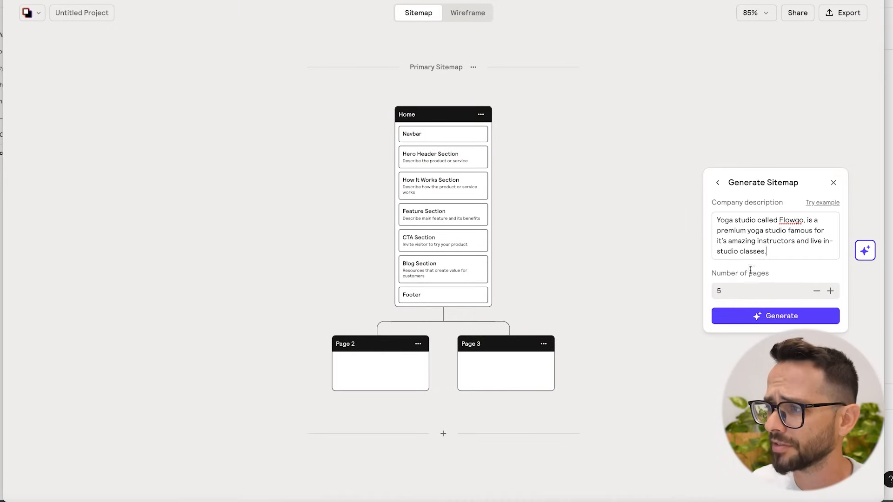
pyautogui.click(775, 318)
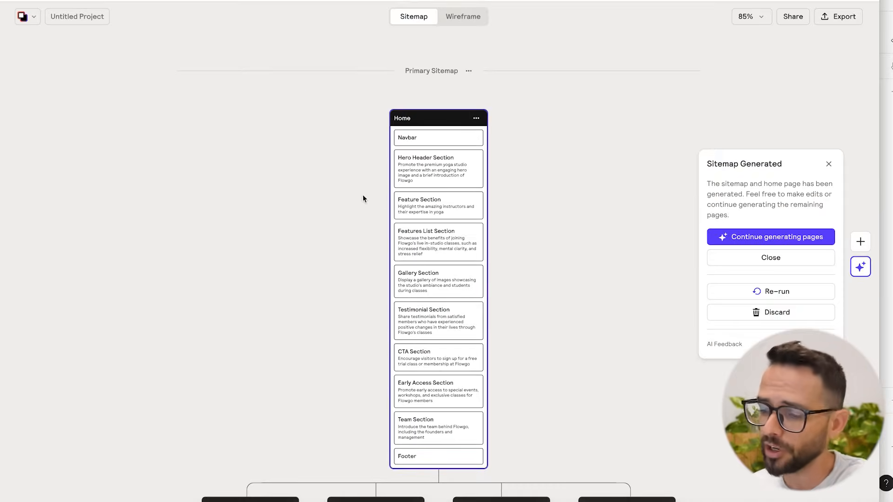
# Look over the generated sitemap, from the Home page's sections down to the empty child pages.
pyautogui.press('super+plus')
pyautogui.press('super+plus')
pyautogui.scroll(5, 271, 152)
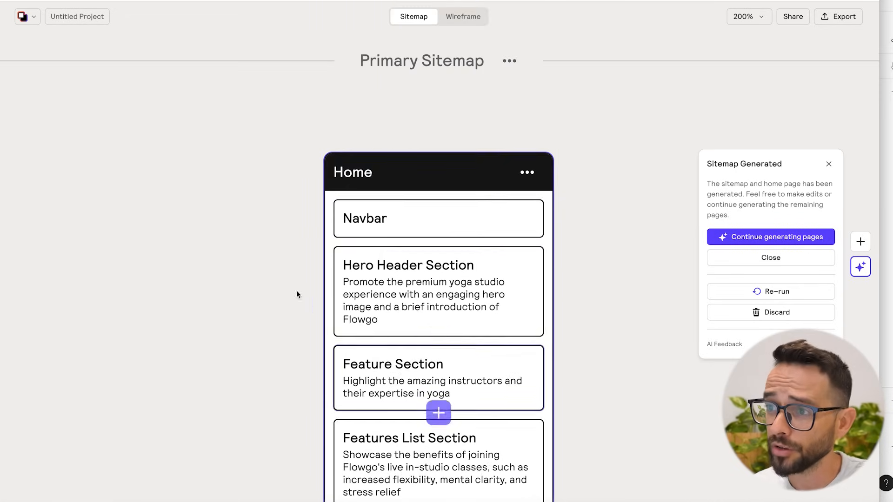
pyautogui.scroll(-12, 311, 260)
pyautogui.press('super+minus')
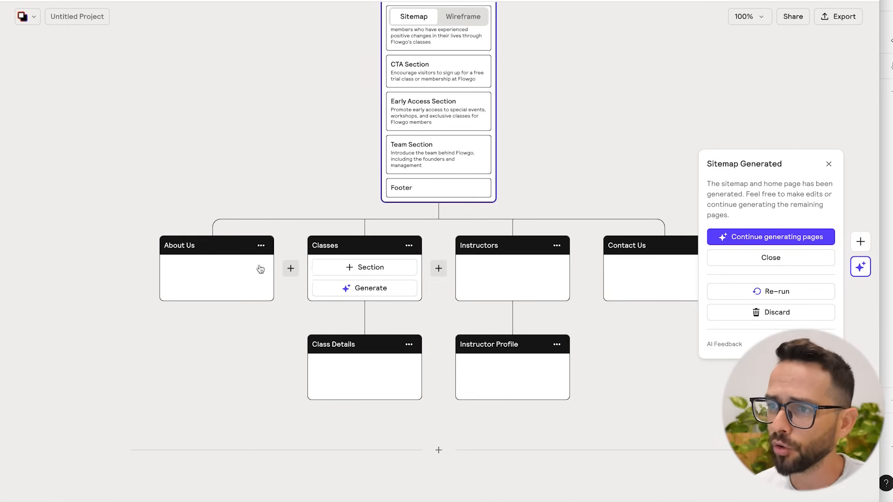
pyautogui.hscroll(3, 288, 163)
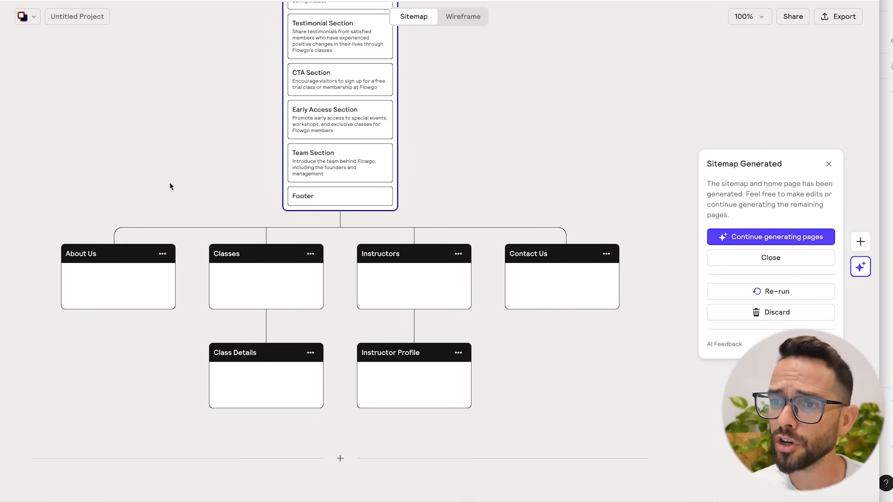
# Read the section descriptions of the Home page from the navbar down to the footer.
pyautogui.scroll(5, 170, 186)
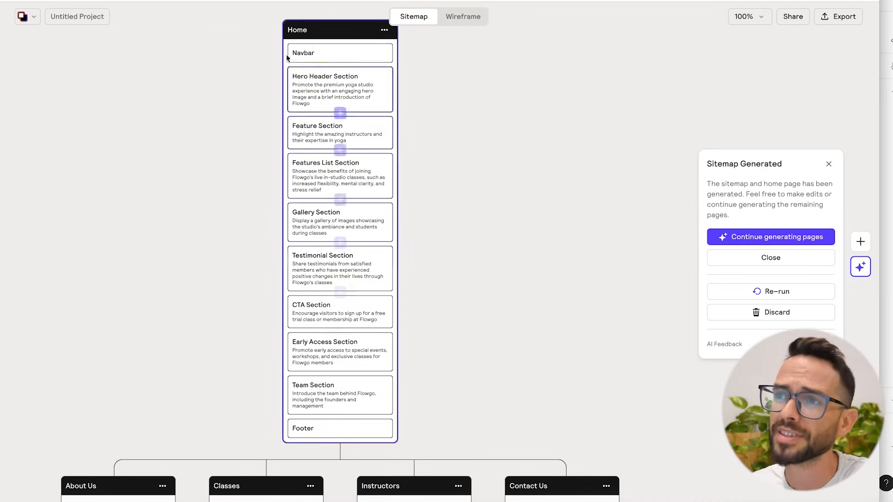
pyautogui.scroll(4, 223, 54)
pyautogui.scroll(5, 267, 99)
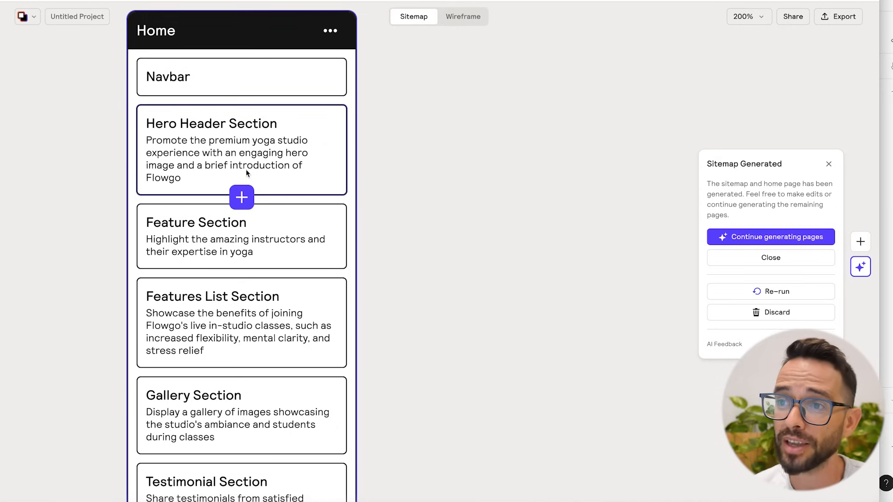
pyautogui.scroll(-4, 172, 176)
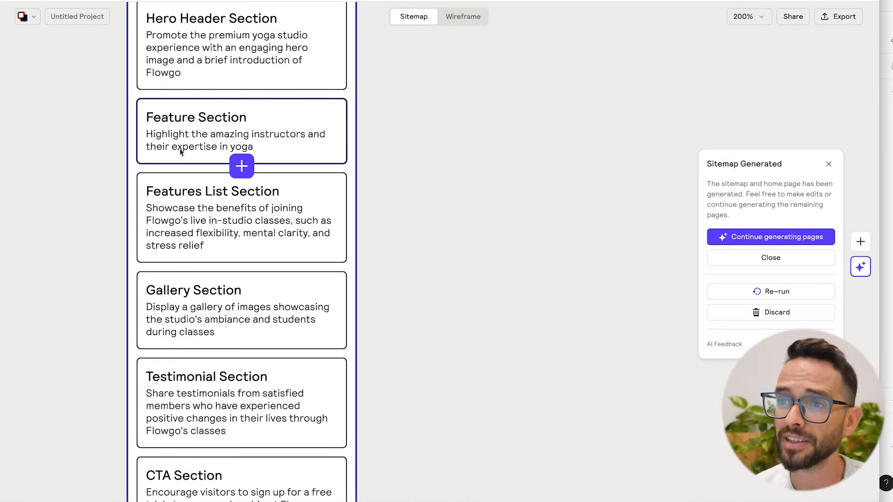
pyautogui.scroll(-4, 188, 167)
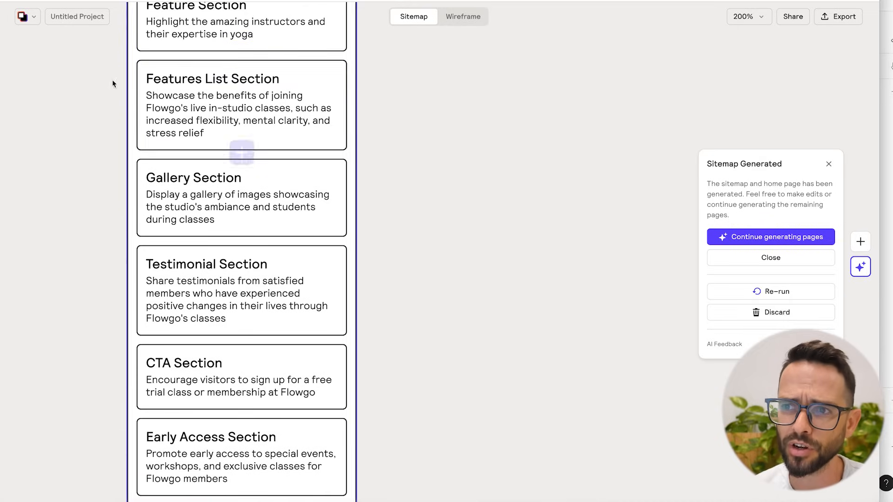
pyautogui.scroll(-3, 186, 272)
pyautogui.scroll(-1, 186, 272)
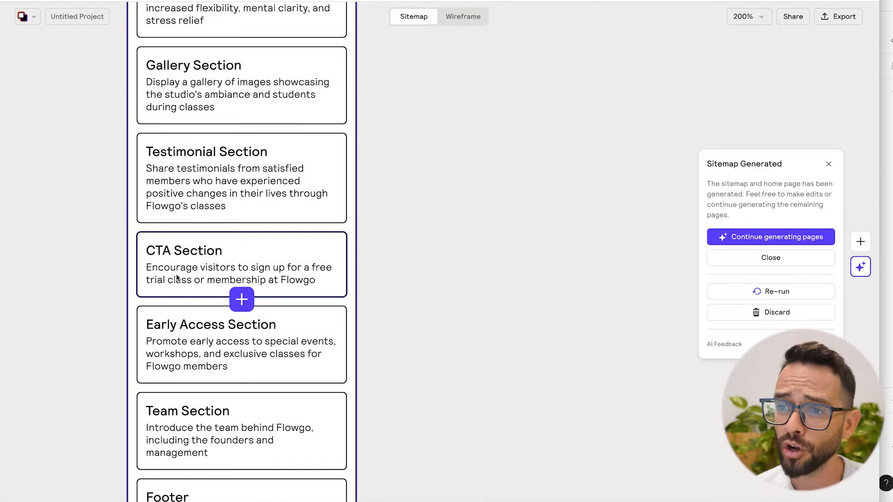
pyautogui.scroll(-4, 185, 265)
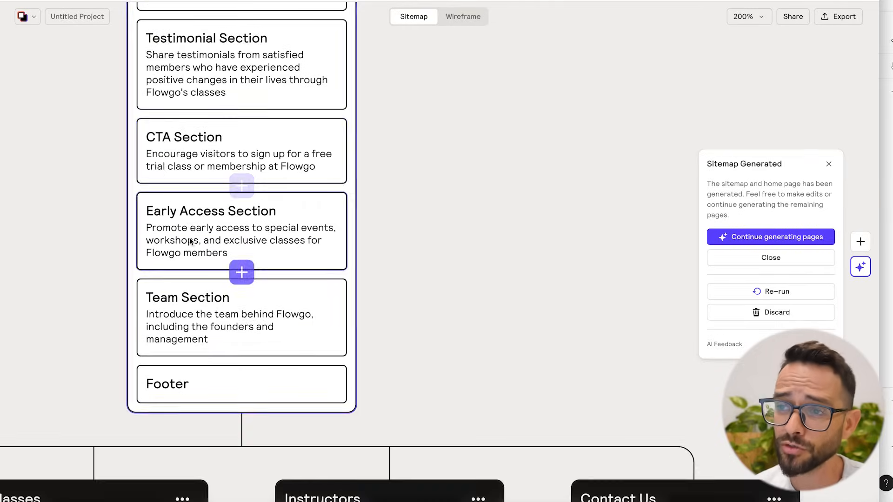
# Continue generating the sections for all remaining pages of the sitemap.
pyautogui.press('super+minus')
pyautogui.scroll(4, 255, 135)
pyautogui.scroll(-8, 180, 203)
pyautogui.moveTo(113, 291)
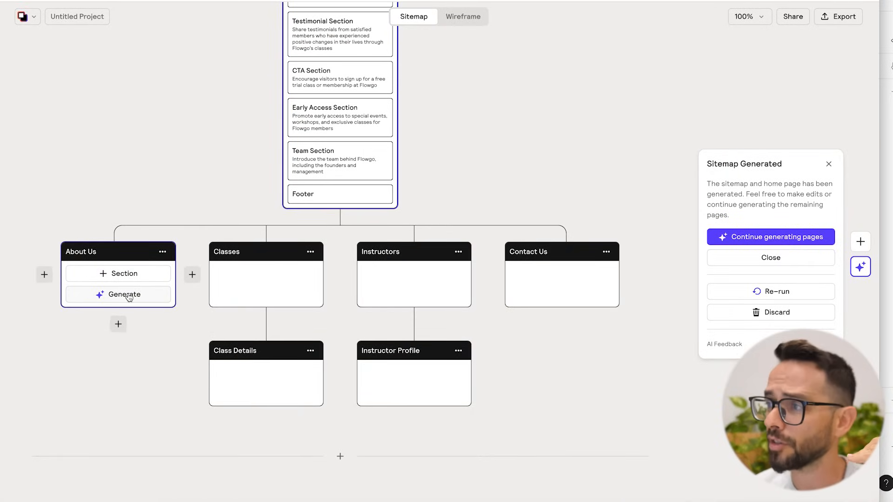
pyautogui.click(769, 237)
pyautogui.scroll(-5, 626, 116)
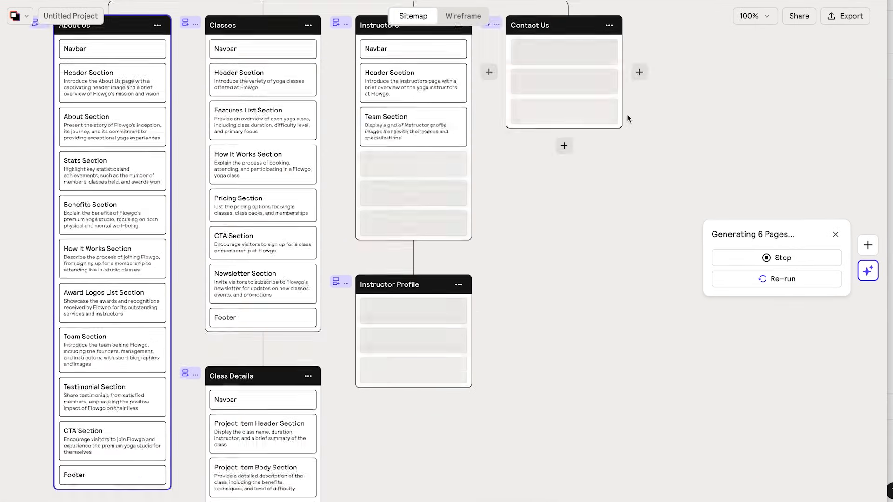
# Examine the generated sections of the child pages, reading the Instructors page's section descriptions closely.
pyautogui.scroll(3, 627, 114)
pyautogui.scroll(-2, 677, 140)
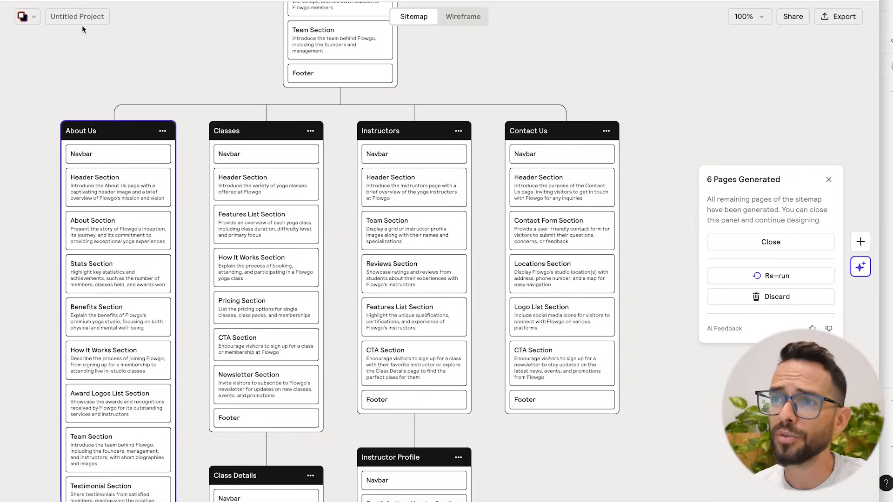
pyautogui.moveTo(174, 77); pyautogui.dragTo(170, 41)
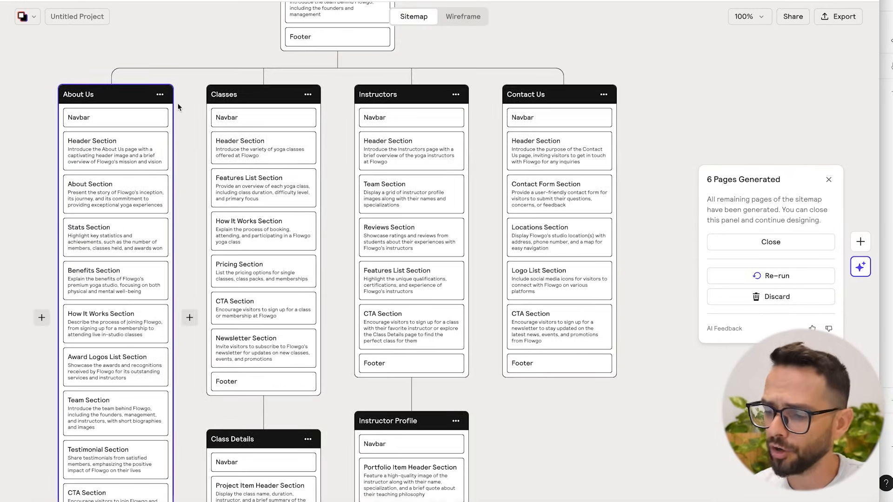
pyautogui.press('super+plus')
pyautogui.scroll(4, 218, 132)
pyautogui.hscroll(2, 217, 132)
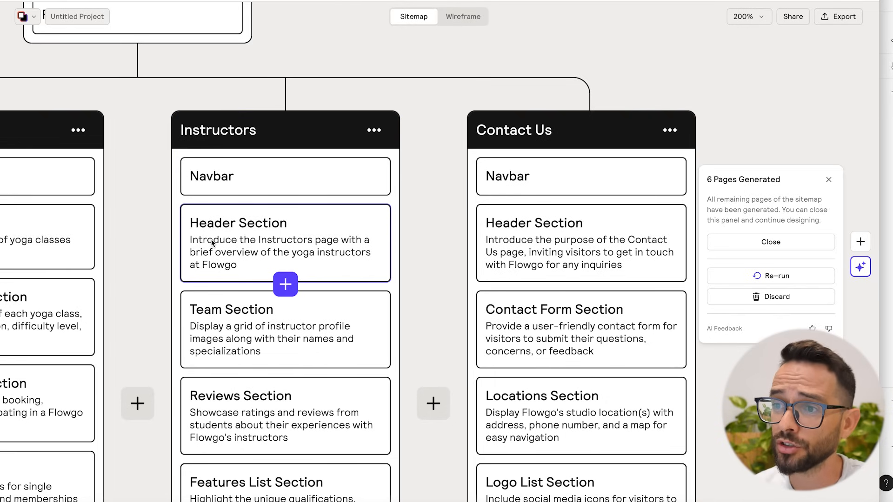
pyautogui.scroll(-2, 284, 253)
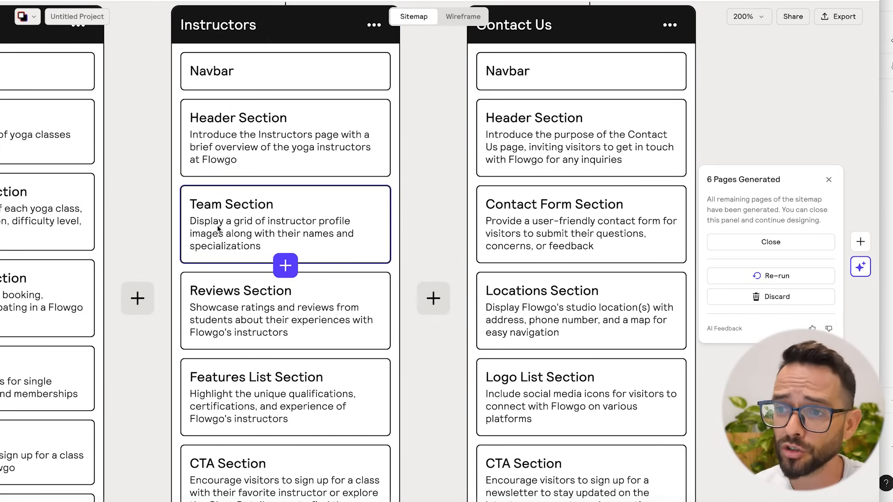
pyautogui.scroll(-2, 231, 226)
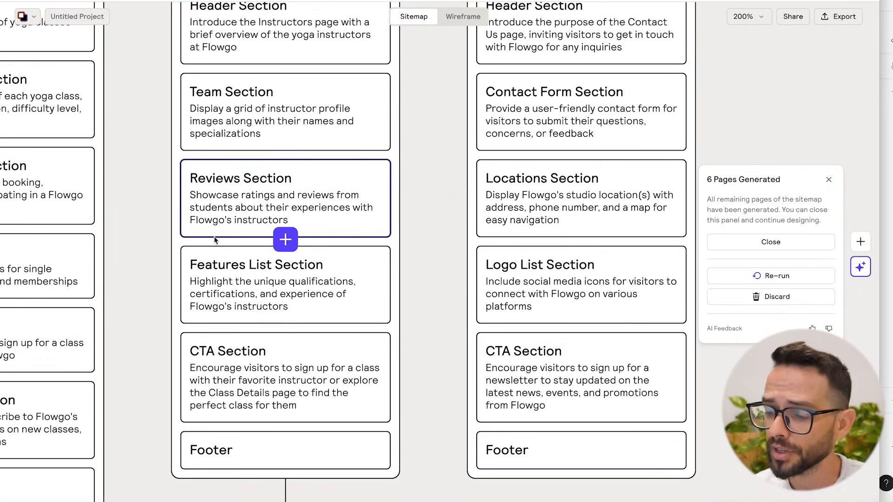
pyautogui.scroll(-5, 228, 220)
pyautogui.scroll(2, 185, 196)
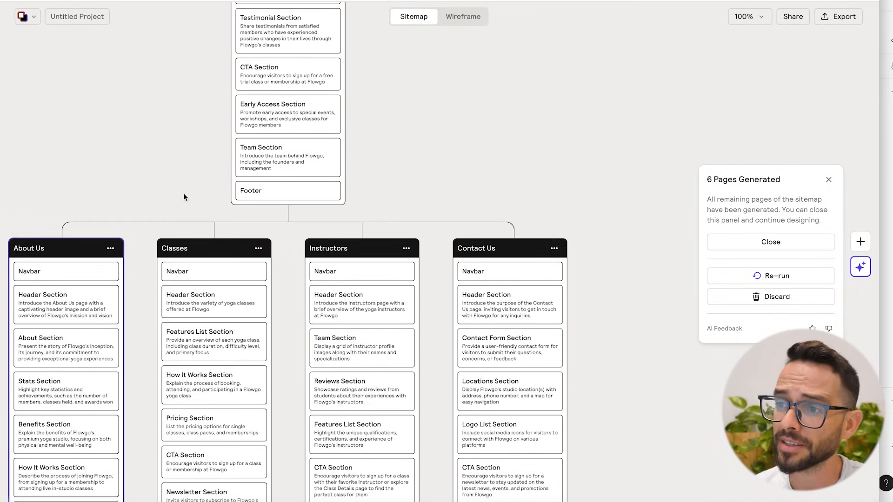
# View the whole sitemap, then open the view-only sharing link and close it without copying.
pyautogui.scroll(-4, 186, 206)
pyautogui.scroll(-3, 202, 164)
pyautogui.scroll(3, 224, 137)
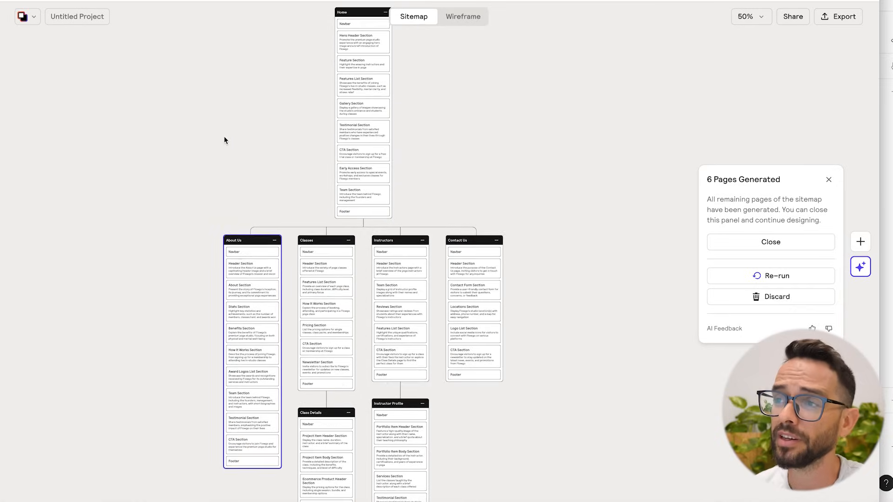
pyautogui.press('super+plus')
pyautogui.moveTo(160, 143); pyautogui.dragTo(247, 285)
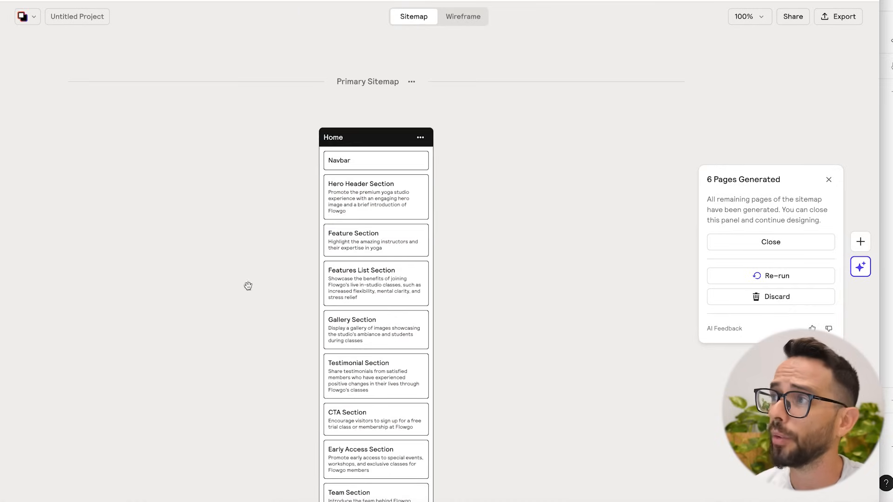
pyautogui.click(792, 19)
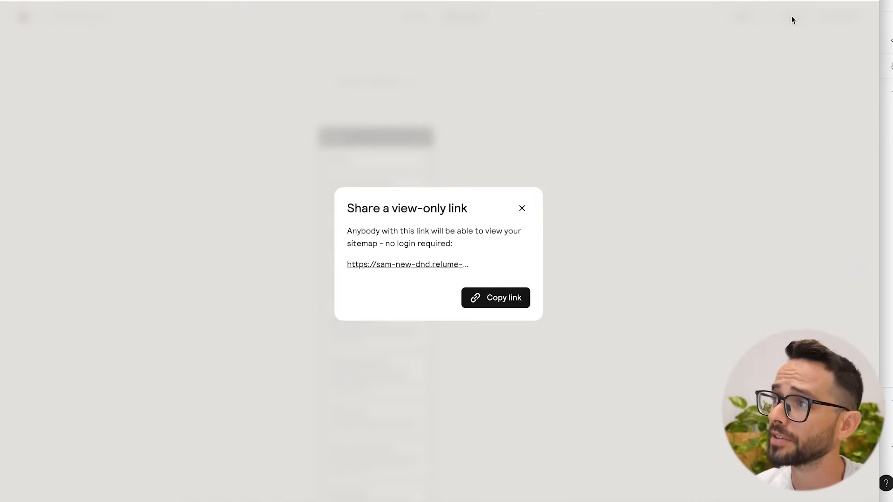
pyautogui.click(522, 208)
# Review the child pages' structure and go through the Home page's sections again.
pyautogui.scroll(-8, 201, 200)
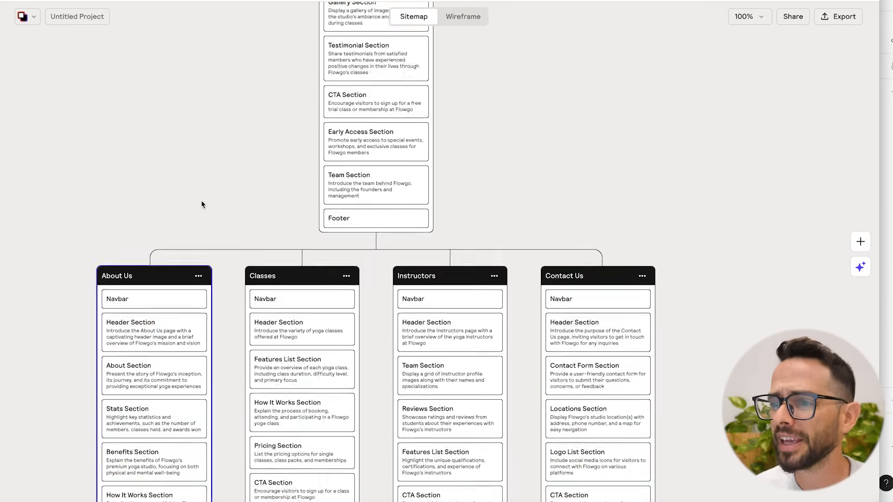
pyautogui.scroll(3, 181, 157)
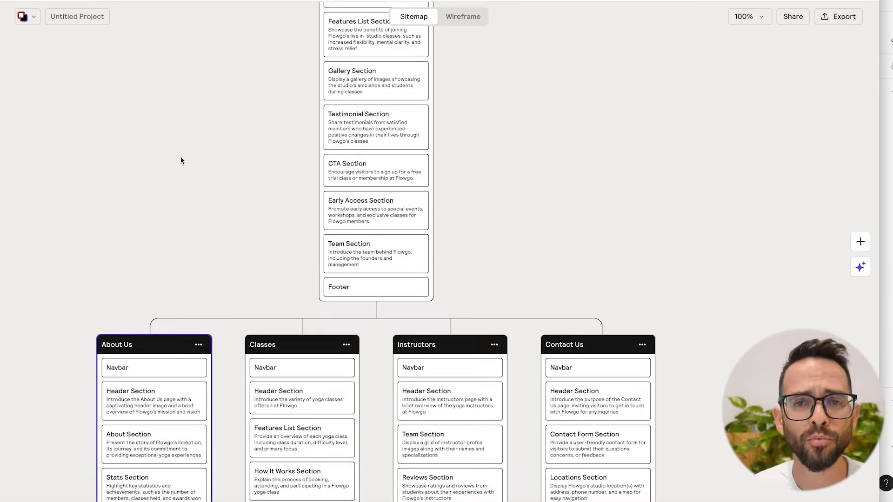
pyautogui.scroll(7, 180, 166)
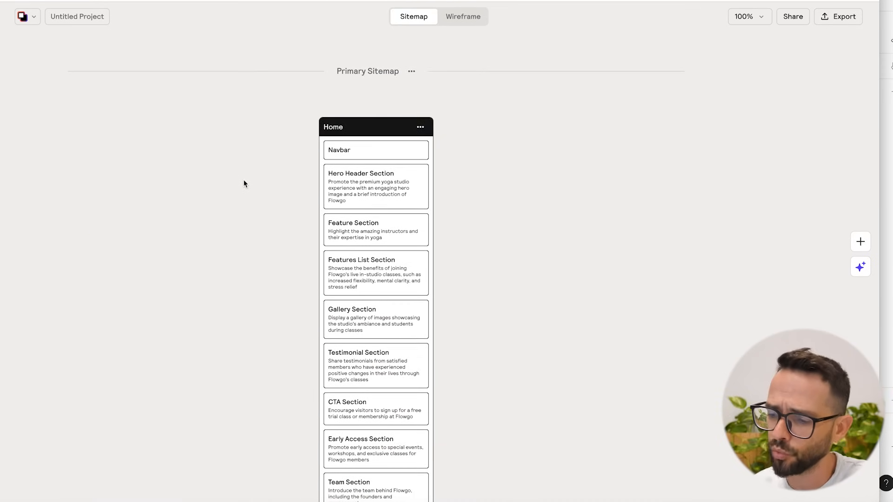
pyautogui.press('super+plus')
pyautogui.scroll(2, 212, 142)
pyautogui.scroll(-10, 313, 186)
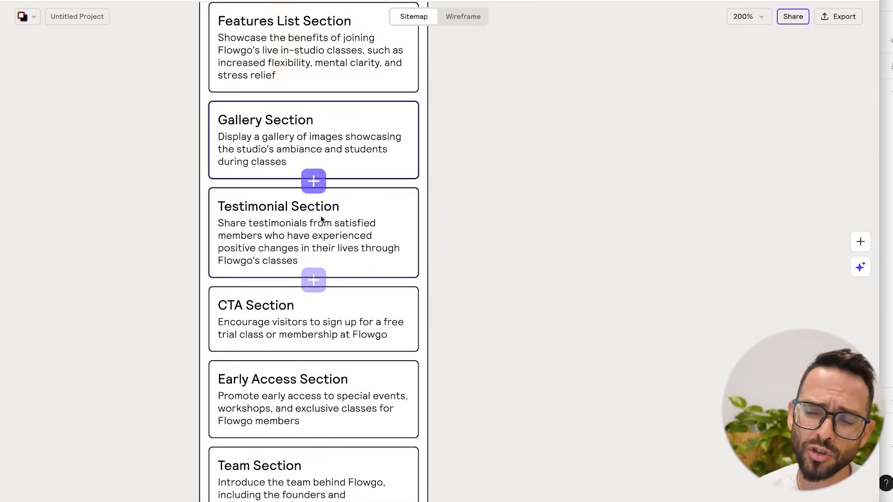
pyautogui.scroll(-4, 312, 238)
pyautogui.scroll(11, 313, 260)
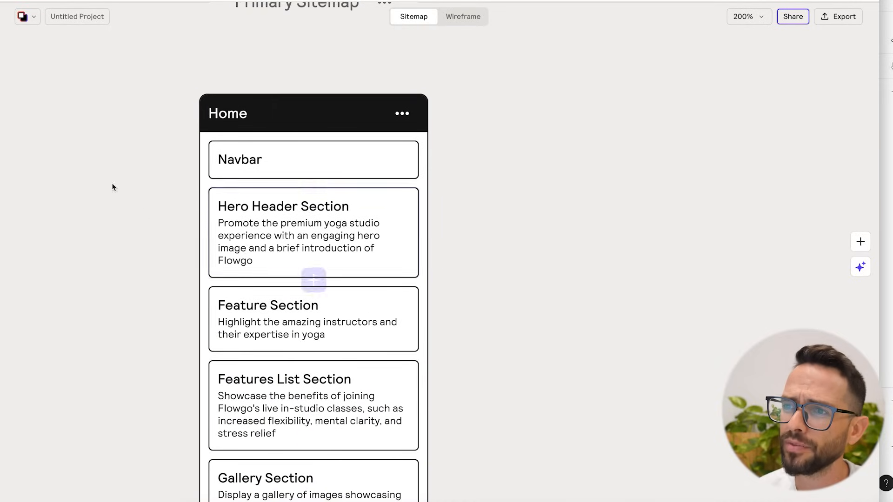
# Dismiss the view-only link dialog and reread the Home page's sections from Hero Header to Features List.
pyautogui.scroll(-3, 208, 196)
pyautogui.scroll(-2, 208, 195)
pyautogui.hscroll(-2, 130, 154)
pyautogui.scroll(1, 130, 154)
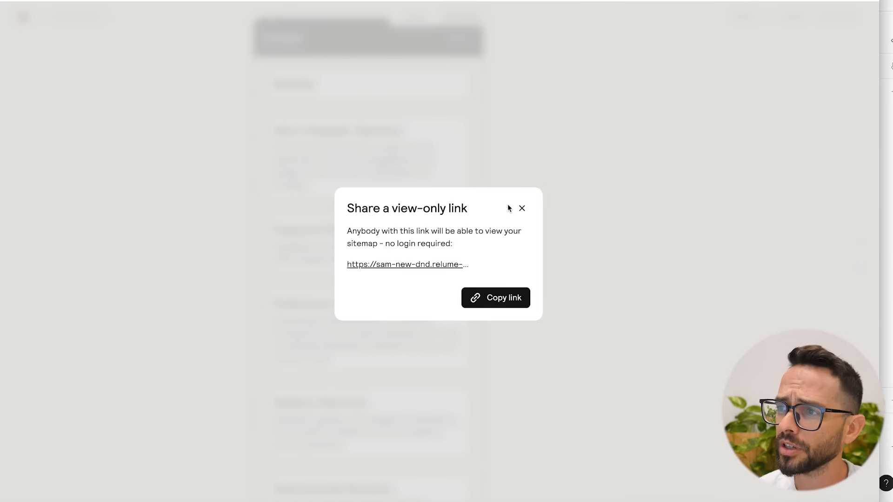
pyautogui.click(522, 208)
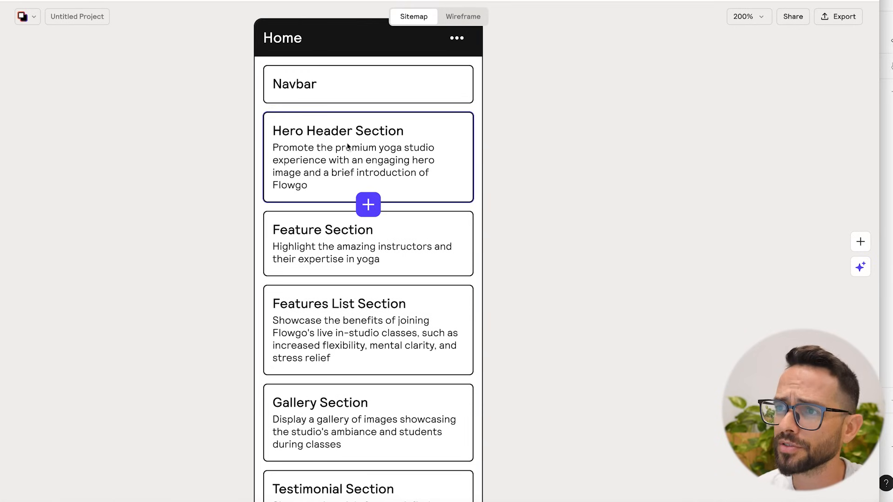
pyautogui.scroll(-3, 276, 209)
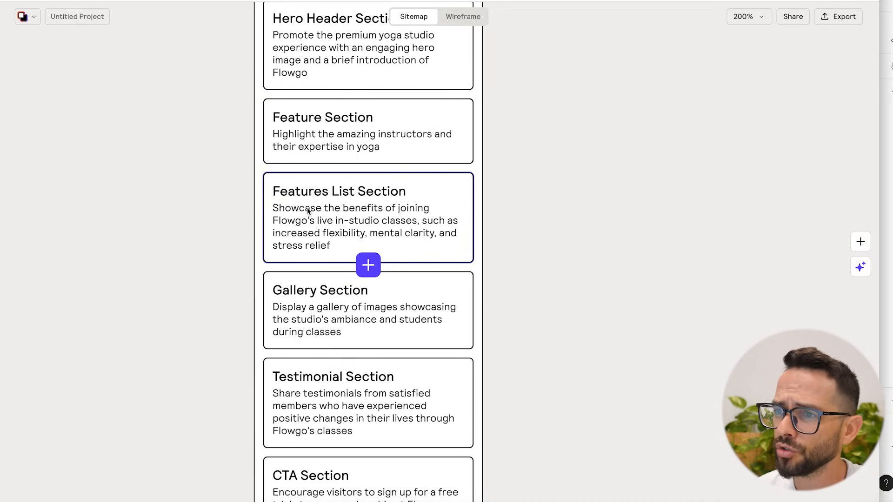
# Delete the Features List, Early Access and Team sections from the Home page in the sitemap.
pyautogui.rightClick(374, 212)
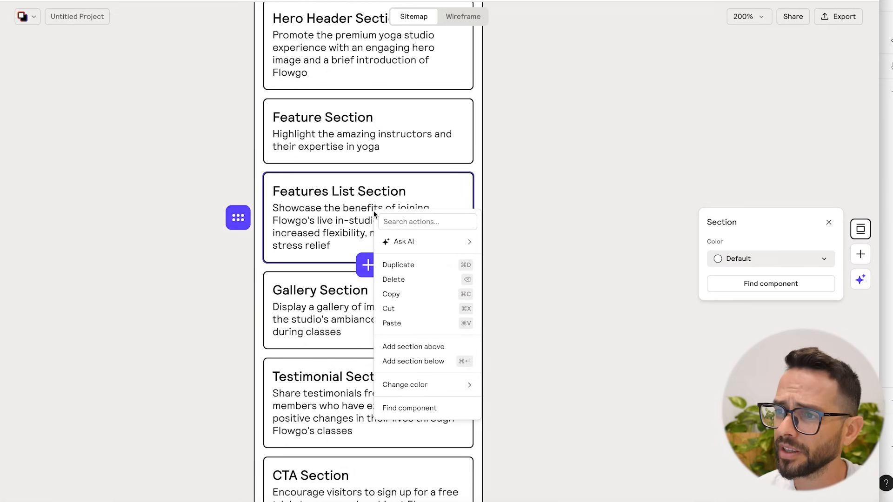
pyautogui.click(400, 279)
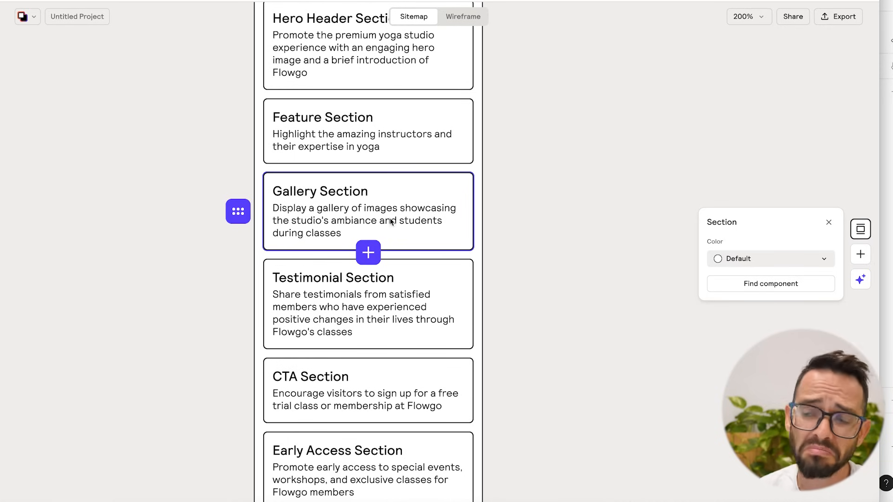
pyautogui.scroll(-3, 384, 190)
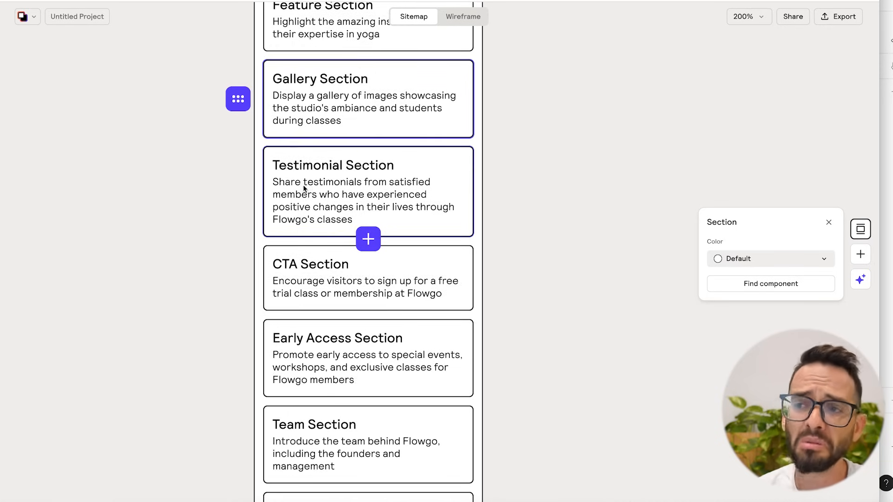
pyautogui.scroll(-3, 343, 167)
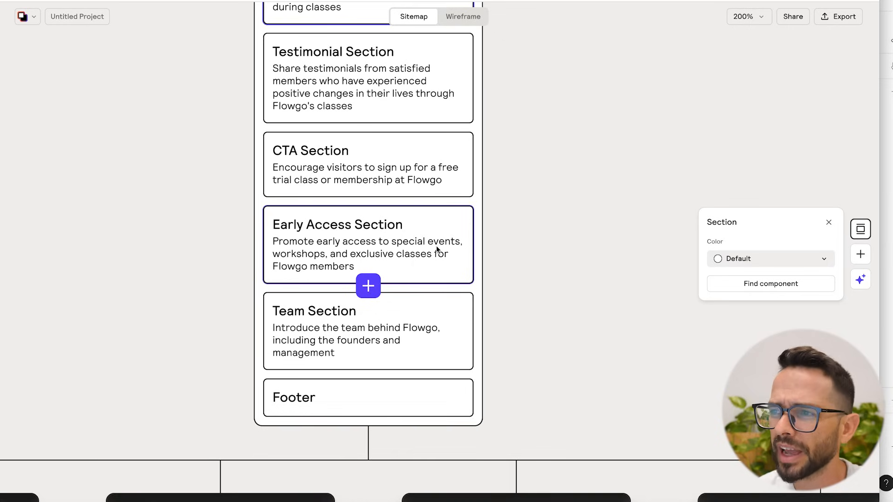
pyautogui.rightClick(381, 244)
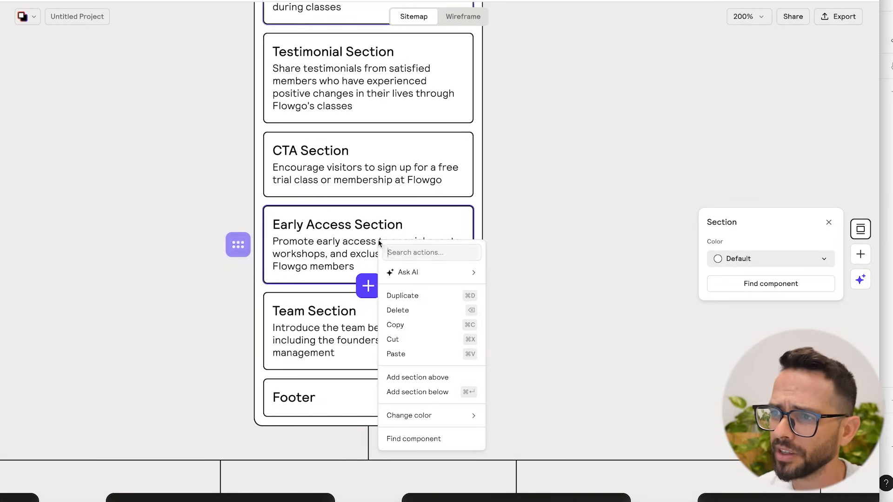
pyautogui.click(418, 311)
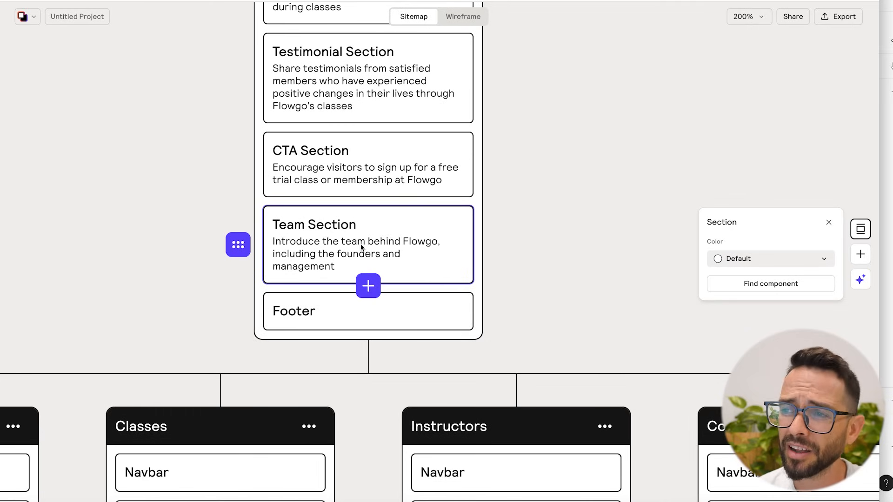
pyautogui.rightClick(321, 255)
pyautogui.click(360, 324)
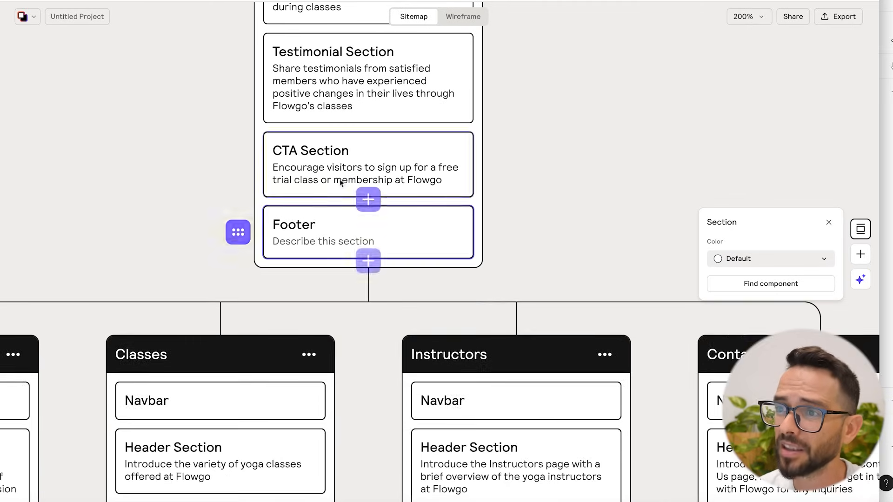
# Review the trimmed Home page together with the child pages in the primary sitemap.
pyautogui.scroll(2, 339, 183)
pyautogui.press('super+minus')
pyautogui.scroll(2, 411, 77)
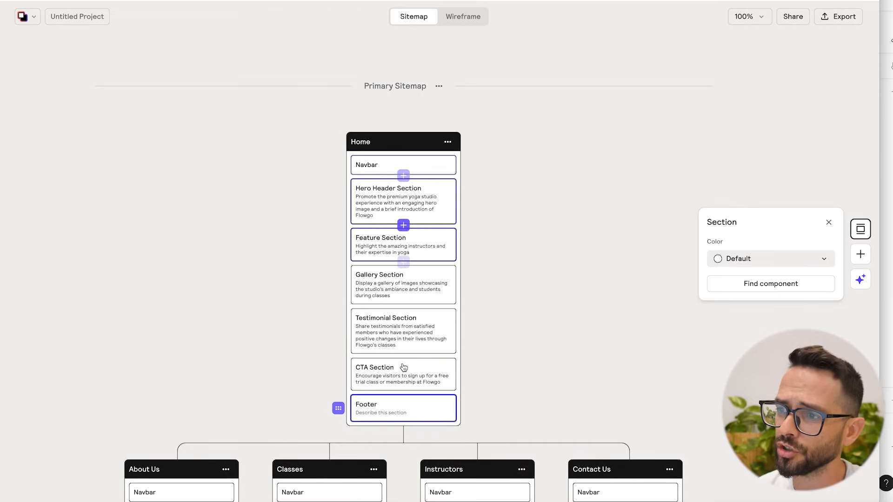
pyautogui.scroll(-6, 279, 272)
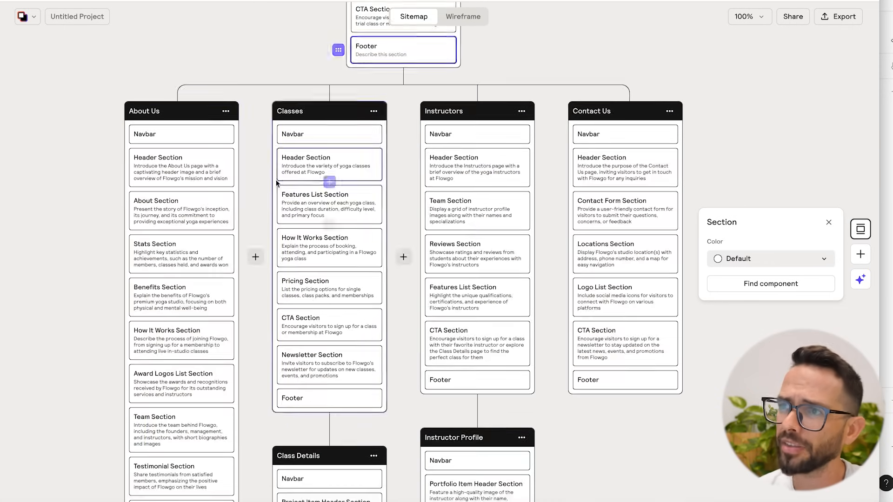
pyautogui.scroll(6, 213, 159)
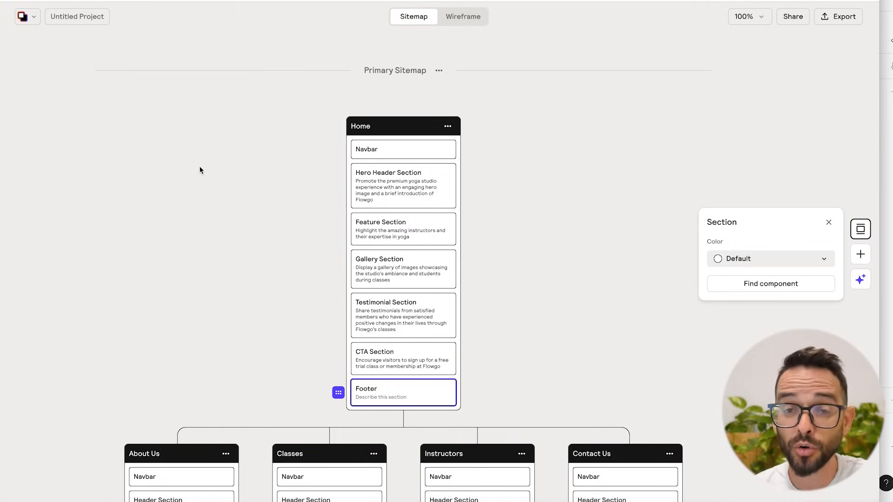
pyautogui.moveTo(222, 219); pyautogui.dragTo(242, 213)
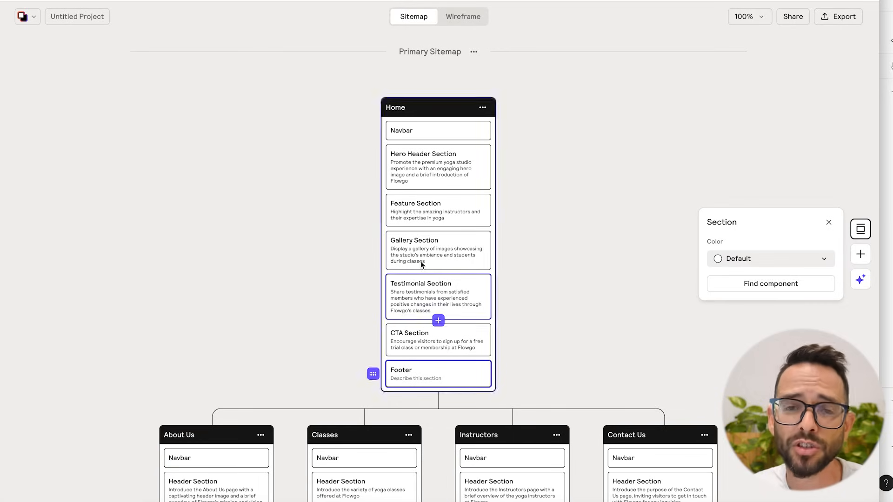
# Switch from the sitemap to the wireframes and inspect the Home page's hero section at 100%.
pyautogui.click(464, 19)
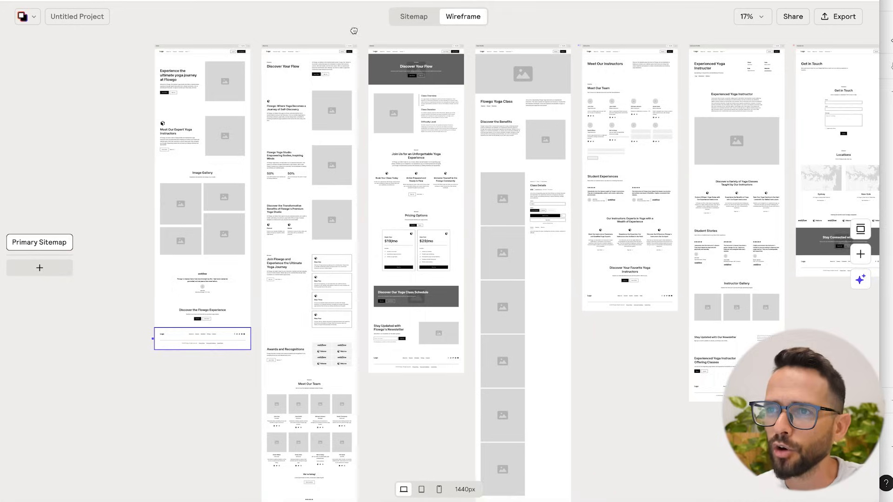
pyautogui.moveTo(354, 31); pyautogui.dragTo(364, 47)
pyautogui.moveTo(139, 60); pyautogui.dragTo(349, 248)
pyautogui.press('super+plus')
pyautogui.press('super+plus')
pyautogui.moveTo(91, 121); pyautogui.dragTo(481, 202)
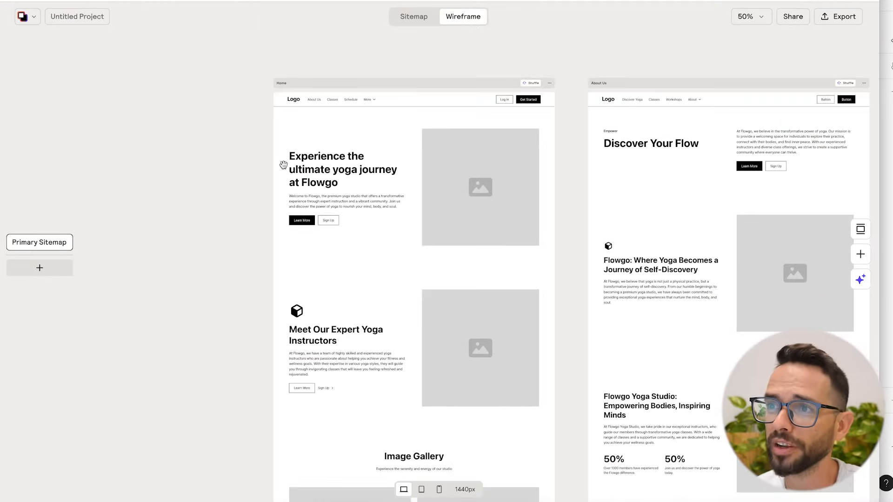
pyautogui.moveTo(283, 164); pyautogui.dragTo(195, 187)
pyautogui.press('super+plus')
pyautogui.moveTo(247, 165); pyautogui.dragTo(416, 243)
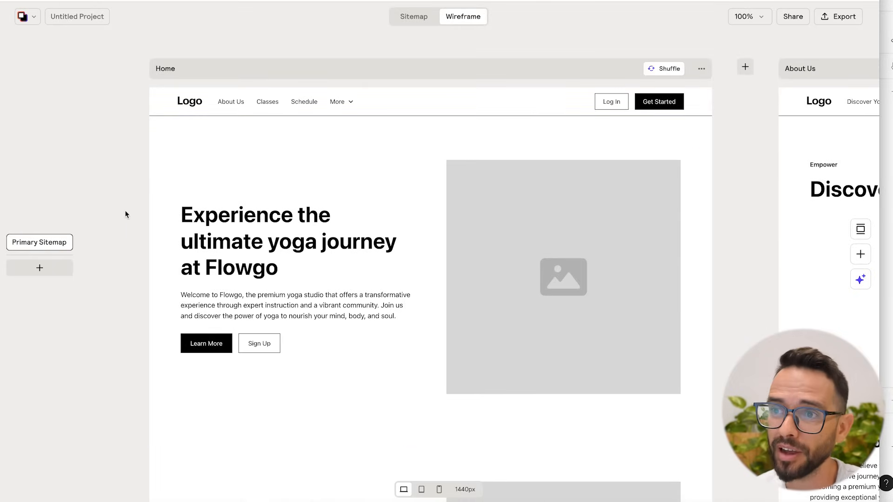
# Examine the Home page wireframe from the hero through the instructors, gallery and testimonial sections to the footer, then return to the hero.
pyautogui.scroll(-2, 100, 193)
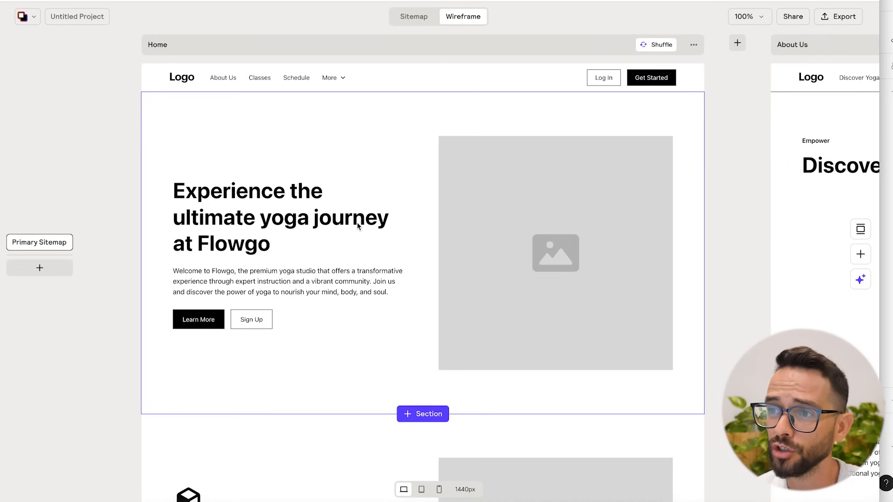
pyautogui.scroll(-5, 233, 242)
pyautogui.scroll(-10, 410, 176)
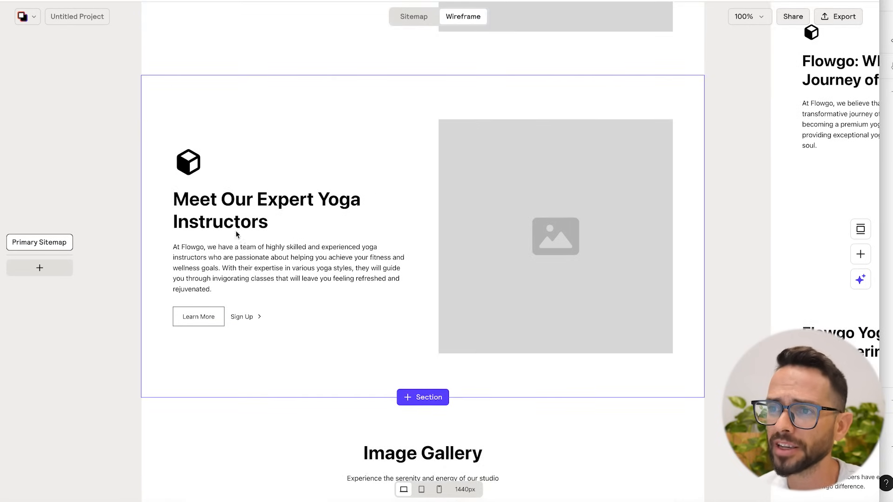
pyautogui.scroll(-20, 590, 218)
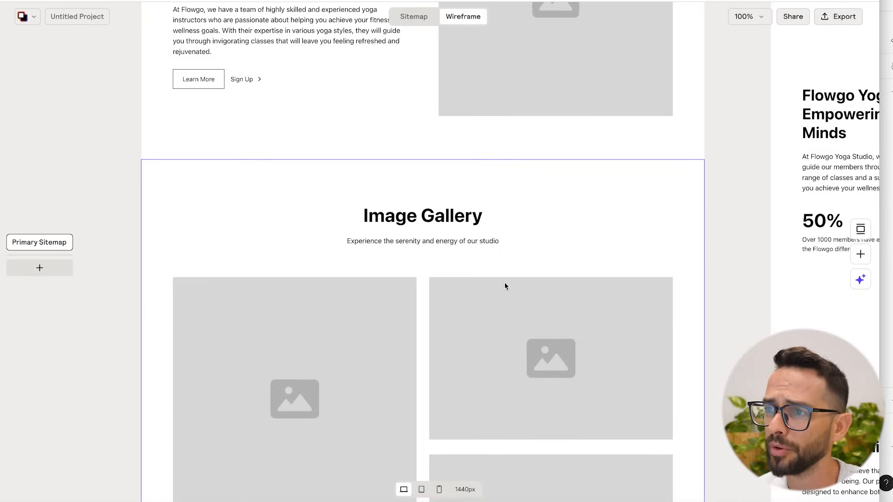
pyautogui.scroll(-15, 442, 214)
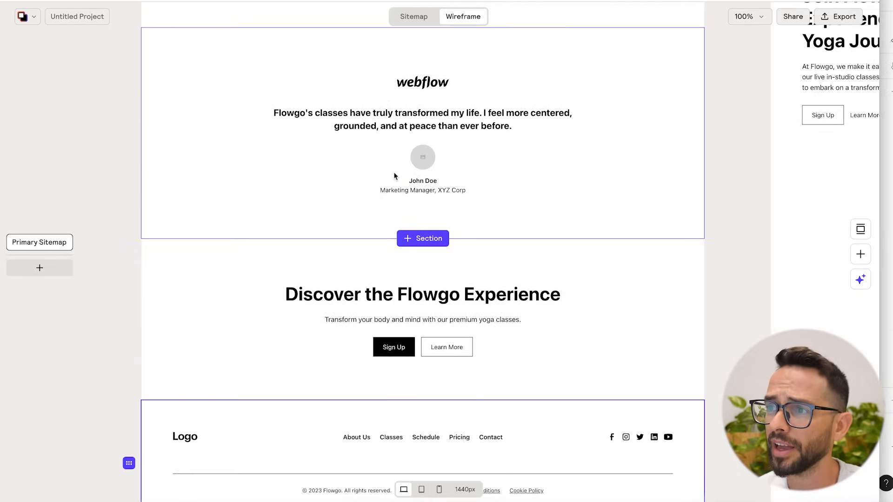
pyautogui.scroll(-5, 378, 122)
pyautogui.scroll(1, 279, 191)
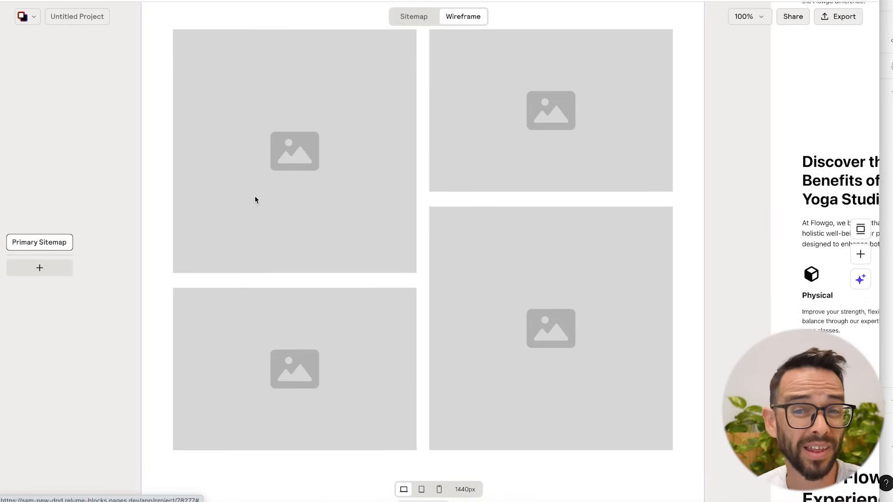
pyautogui.scroll(20, 255, 195)
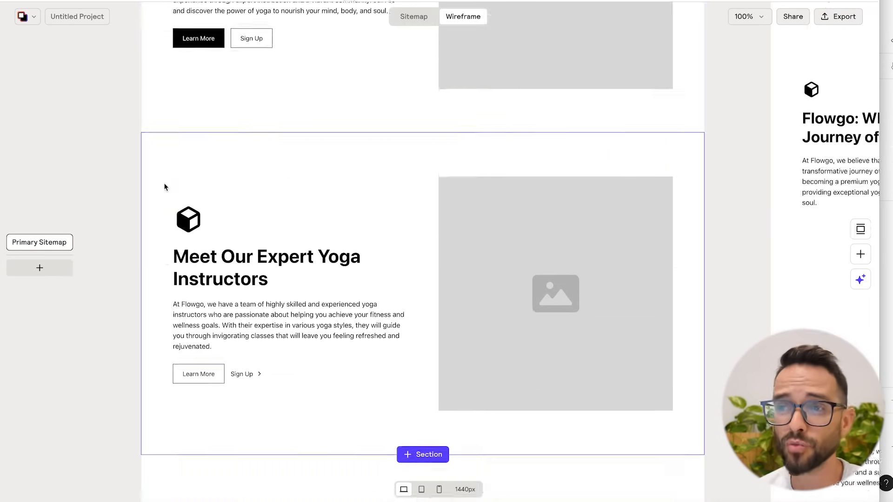
pyautogui.hotkey('ctrl', '-')
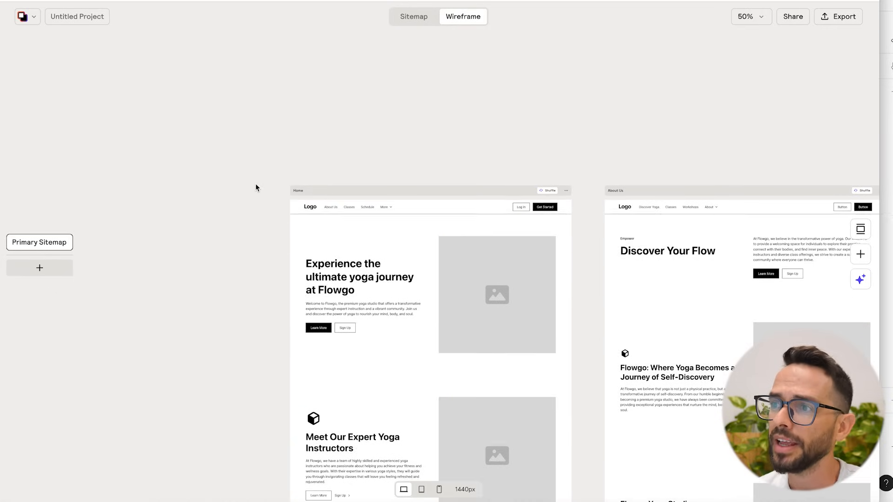
pyautogui.hotkey('ctrl', '+')
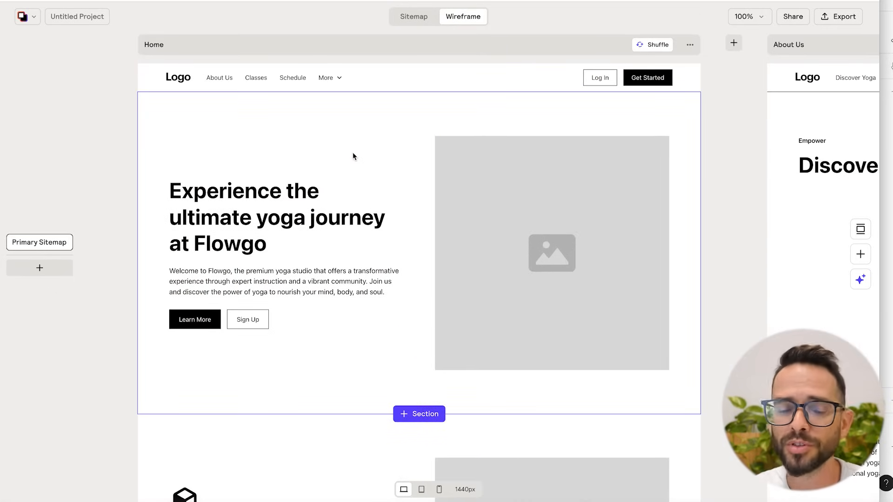
# Preview the suggested replacement components for the Home page's Hero Header section, then go back keeping Header 1.
pyautogui.click(409, 167)
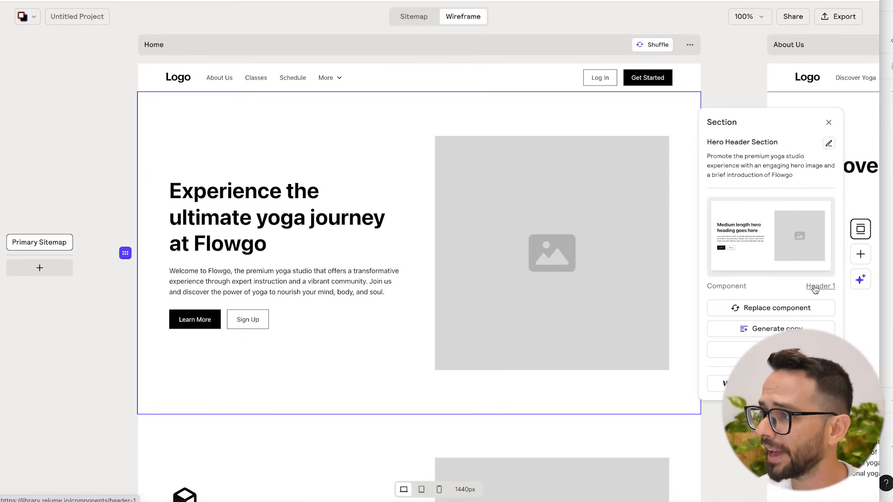
pyautogui.click(754, 311)
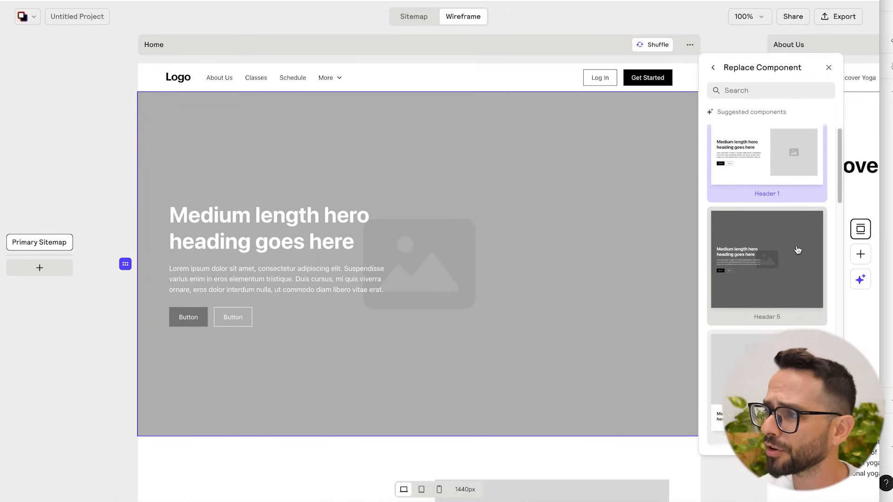
pyautogui.scroll(-5, 794, 233)
pyautogui.scroll(-8, 787, 222)
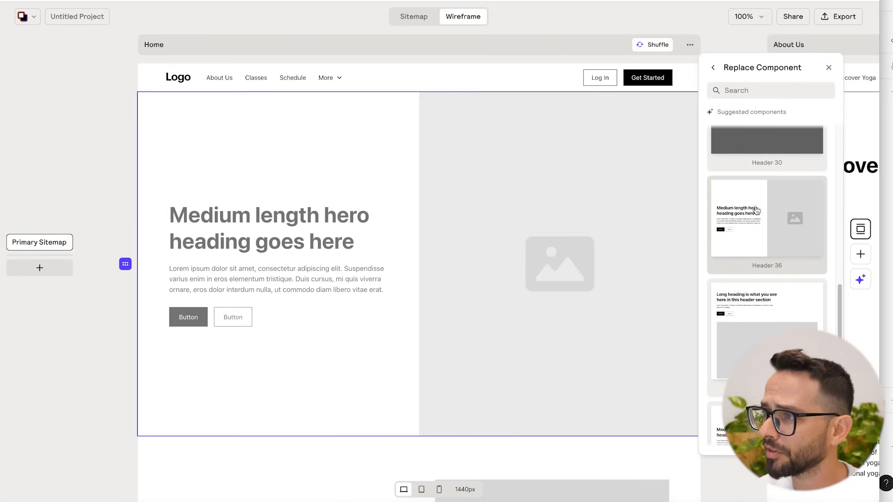
pyautogui.scroll(-3, 753, 214)
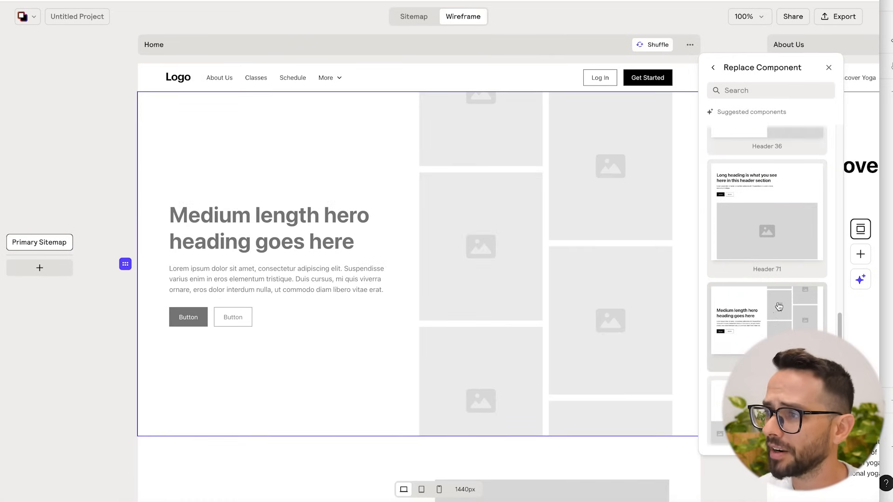
pyautogui.scroll(-4, 779, 307)
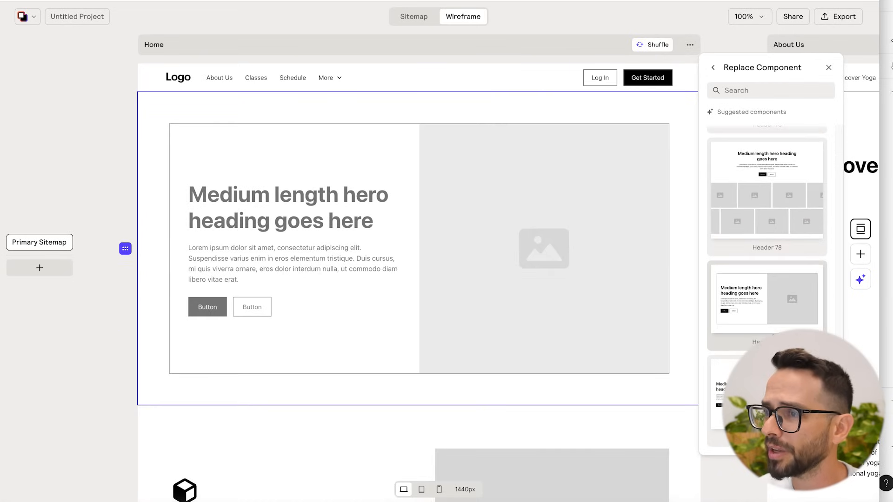
pyautogui.click(770, 330)
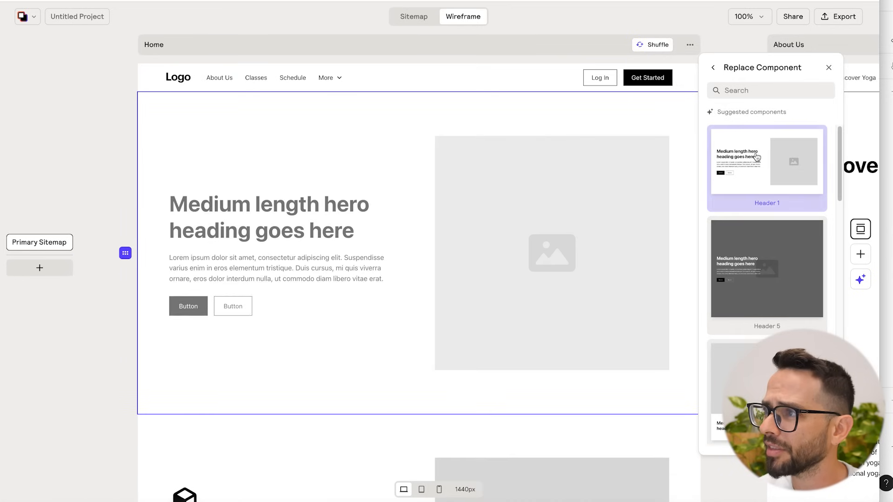
pyautogui.click(714, 68)
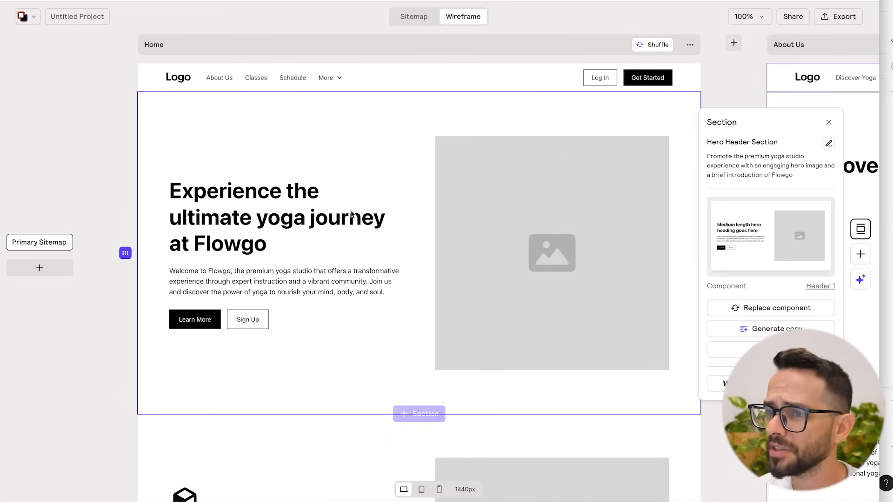
# Open the suggested replacement components for the Home page's "Meet Our Expert Yoga Instructors" feature section.
pyautogui.scroll(-7, 370, 249)
pyautogui.scroll(7, 390, 189)
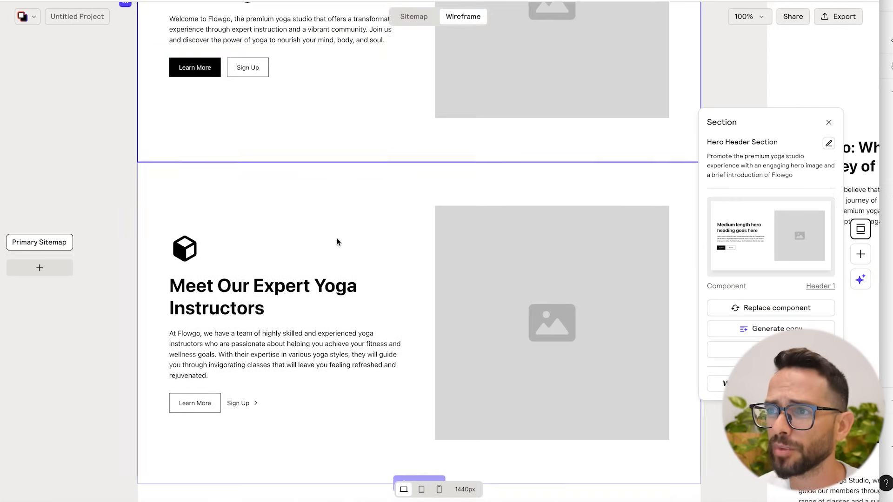
pyautogui.scroll(-5, 373, 248)
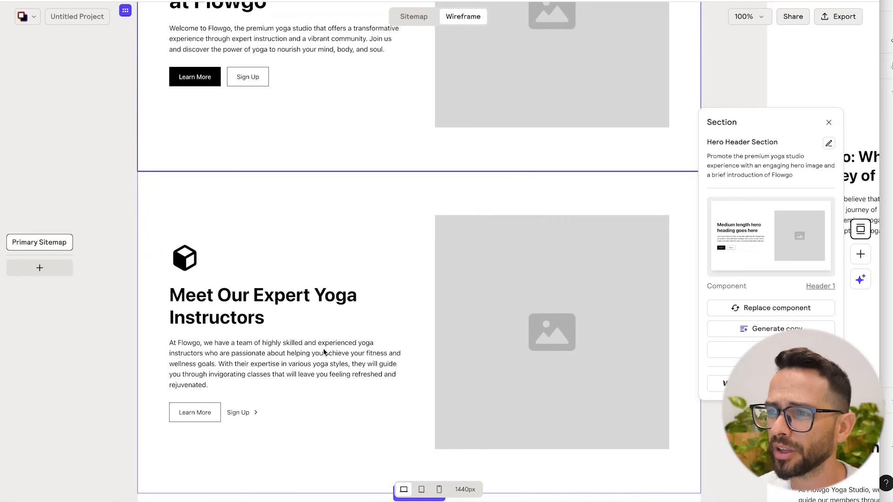
pyautogui.click(346, 278)
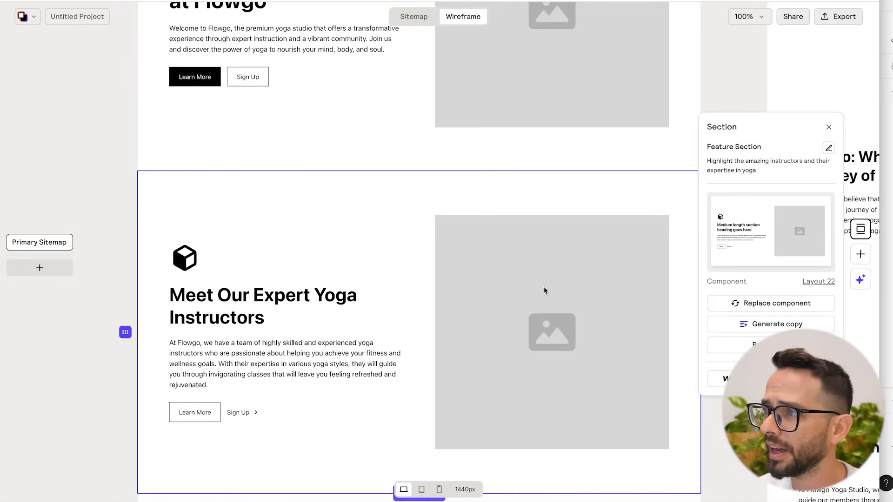
pyautogui.click(769, 303)
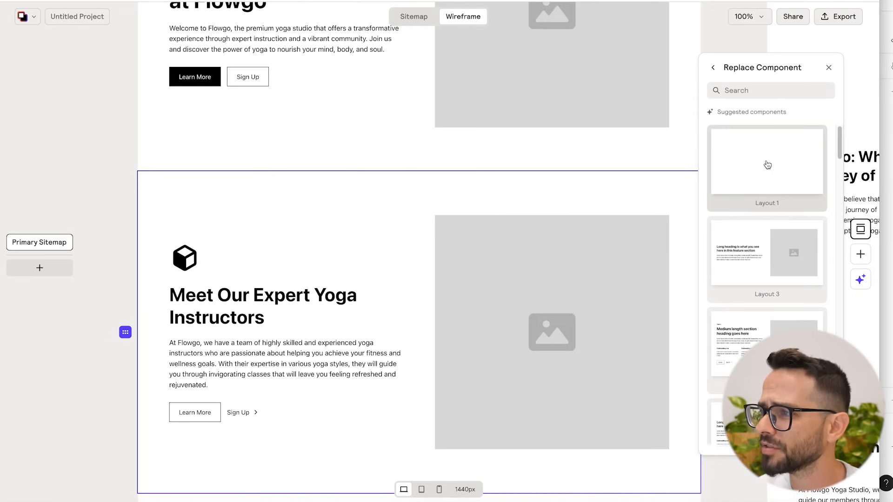
# Browse the suggested layouts, replace the instructors section's component with Layout 102, and close the suggestions after checking the new layout.
pyautogui.scroll(-10, 772, 186)
pyautogui.scroll(-10, 779, 220)
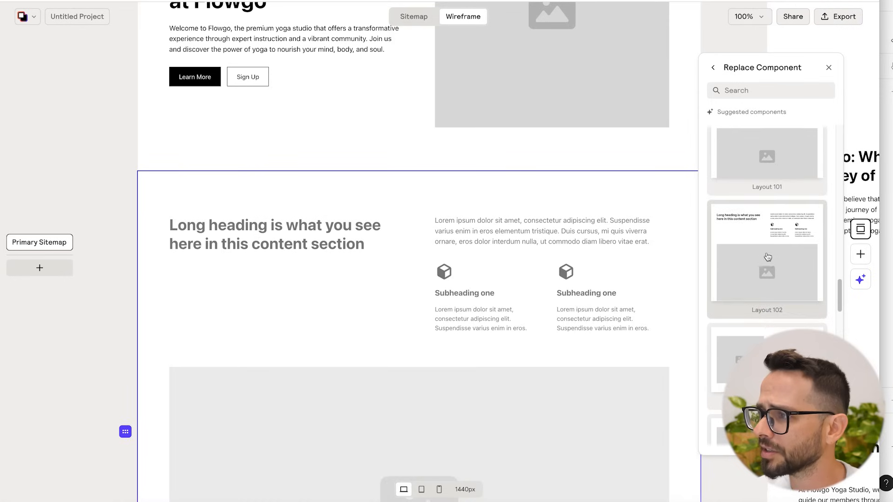
pyautogui.scroll(-10, 769, 237)
pyautogui.scroll(-10, 767, 246)
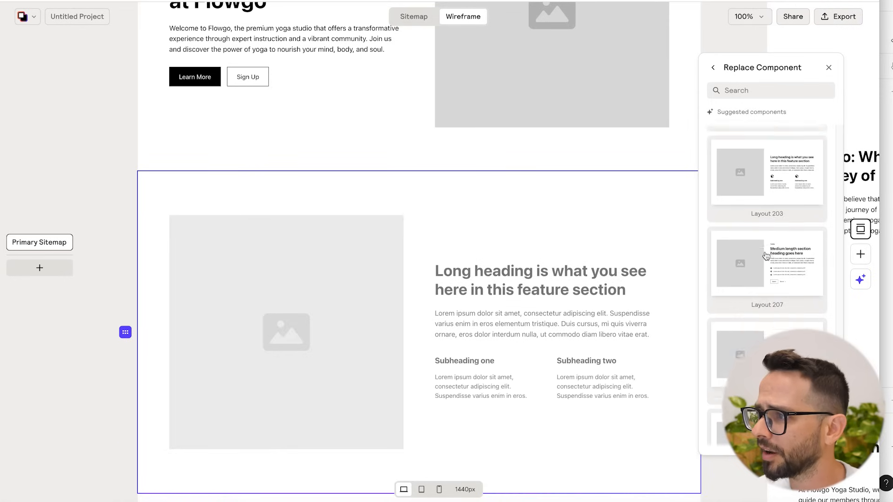
pyautogui.scroll(-3, 767, 236)
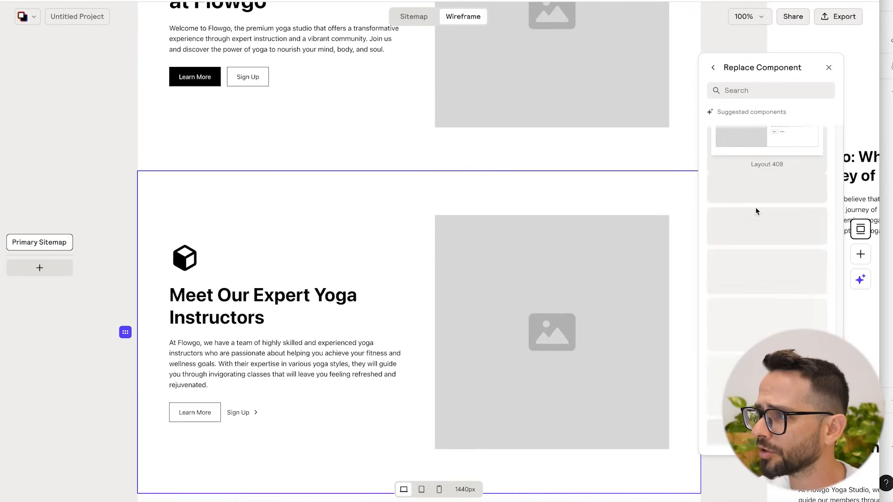
pyautogui.scroll(-5, 764, 288)
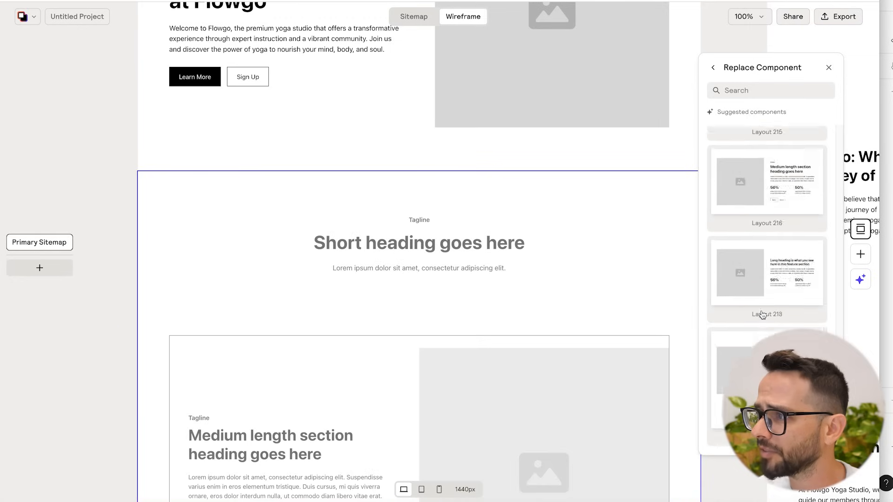
pyautogui.scroll(-3, 751, 251)
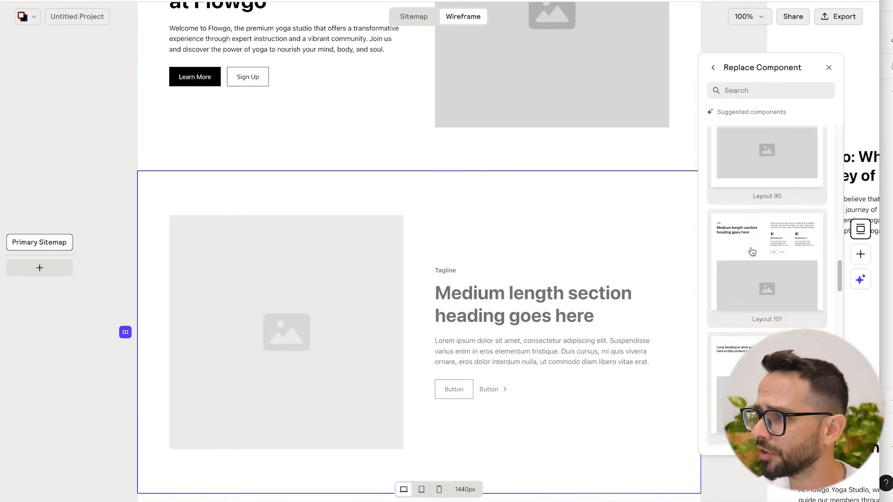
pyautogui.click(767, 334)
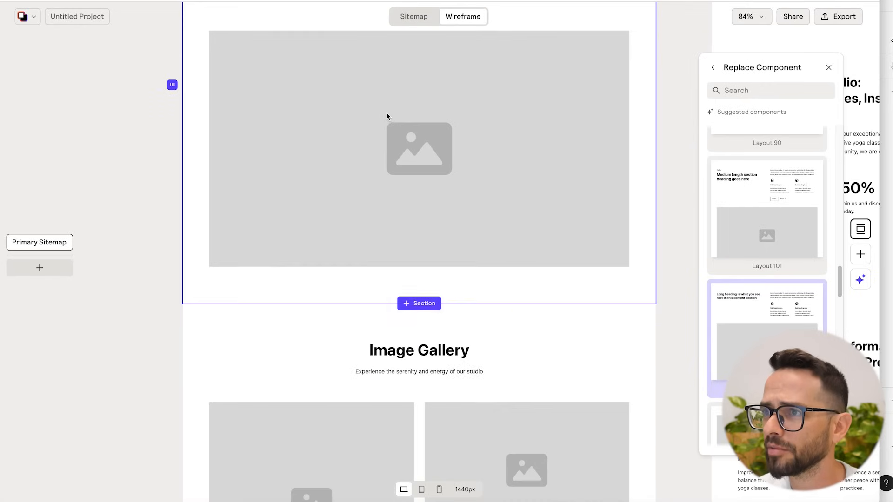
pyautogui.scroll(4, 386, 115)
pyautogui.scroll(1, 383, 219)
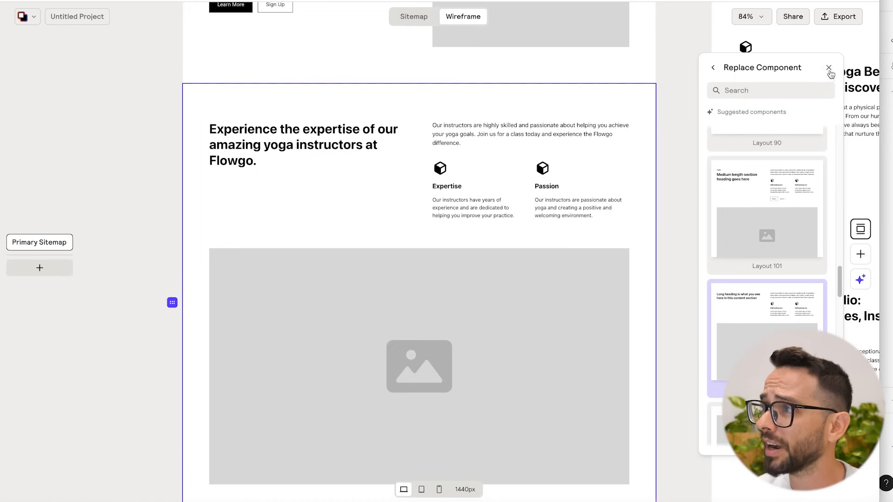
pyautogui.click(828, 68)
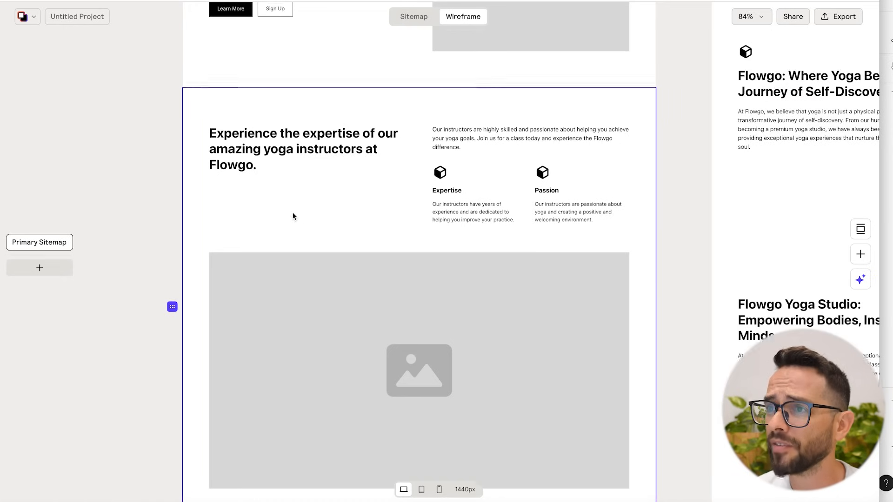
# Replace the Home page's Image Gallery section component with Gallery 7 from the suggested components.
pyautogui.scroll(3, 421, 90)
pyautogui.scroll(-10, 392, 109)
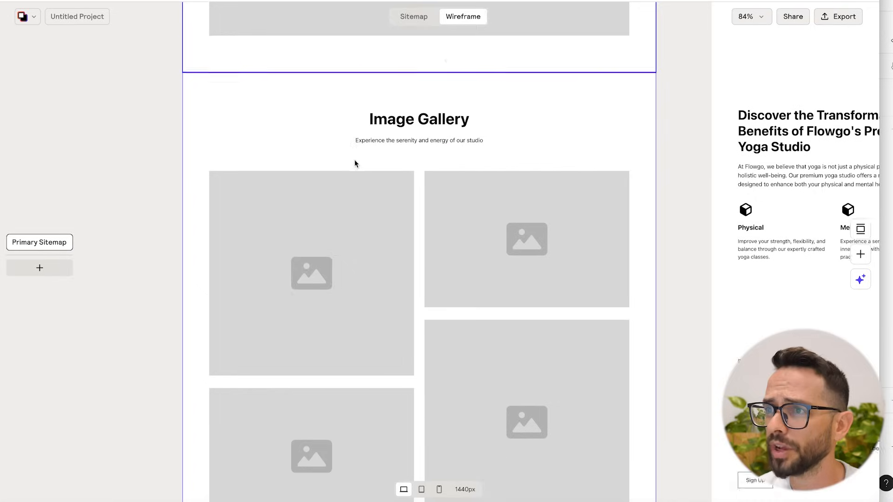
pyautogui.scroll(-1, 355, 163)
pyautogui.click(464, 241)
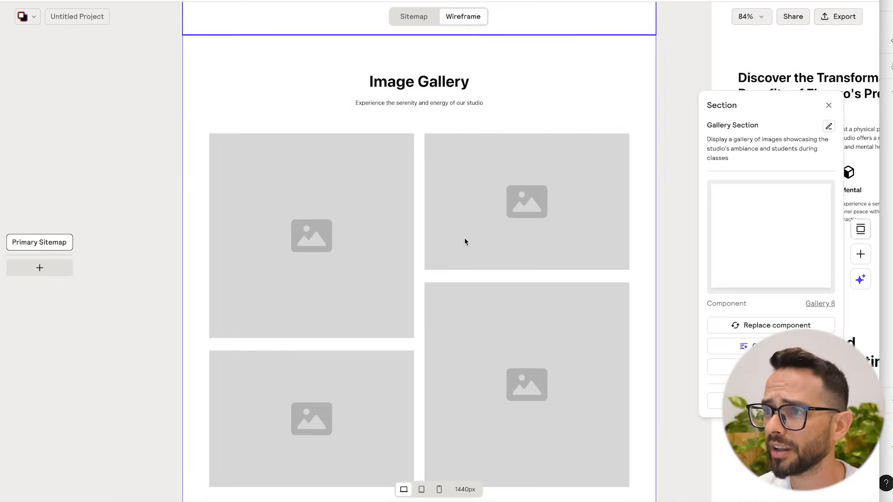
pyautogui.click(758, 326)
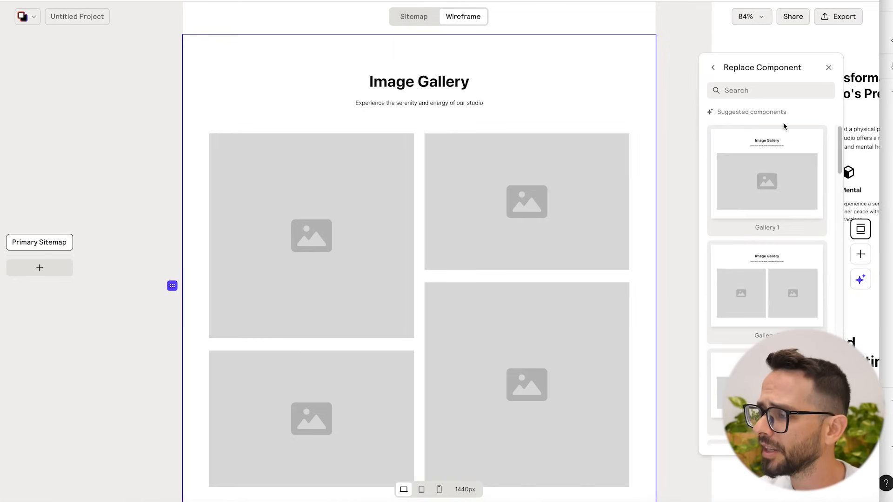
pyautogui.scroll(-5, 781, 196)
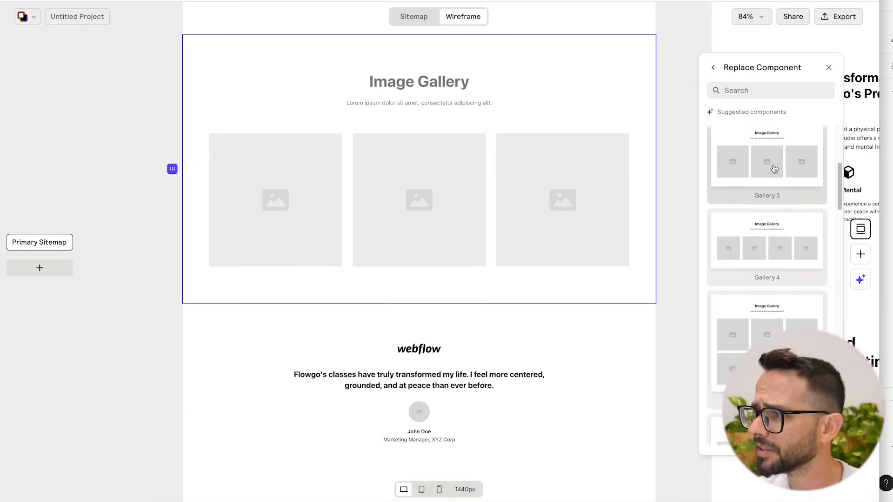
pyautogui.scroll(-4, 781, 278)
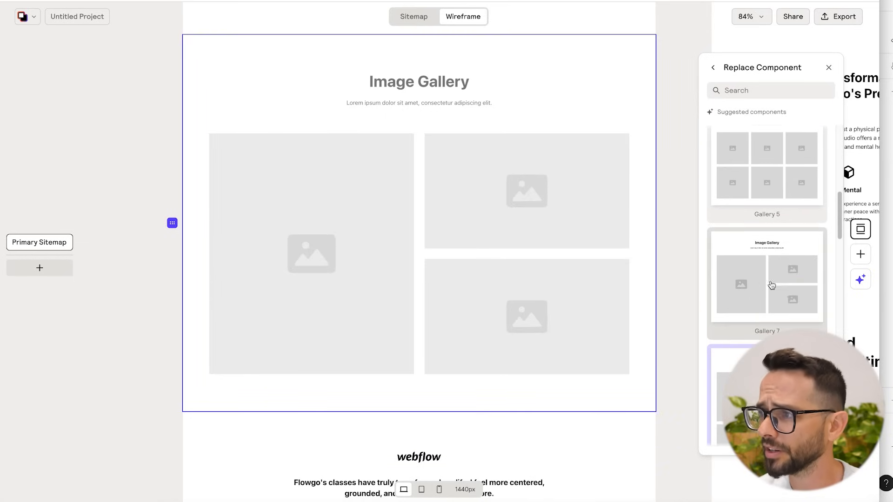
pyautogui.click(771, 279)
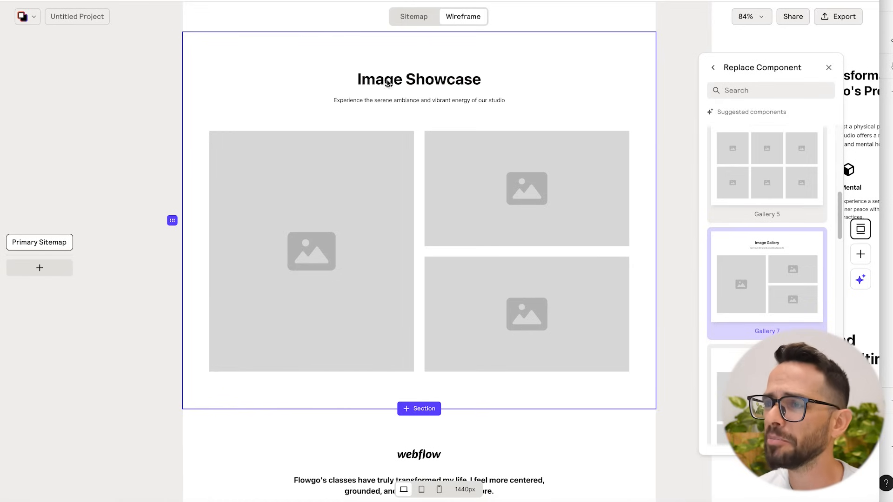
pyautogui.scroll(2, 405, 155)
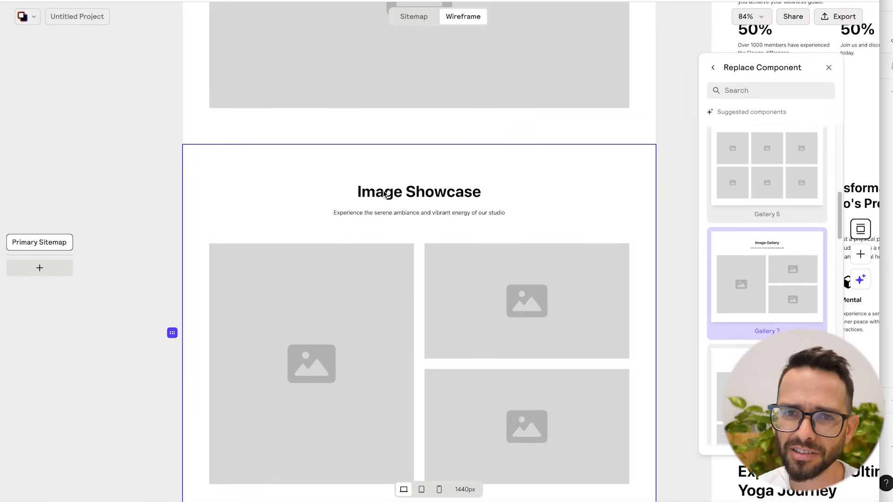
# Rewrite the Gallery Section's description as "immersive imagery to let people experience the studio".
pyautogui.click(715, 68)
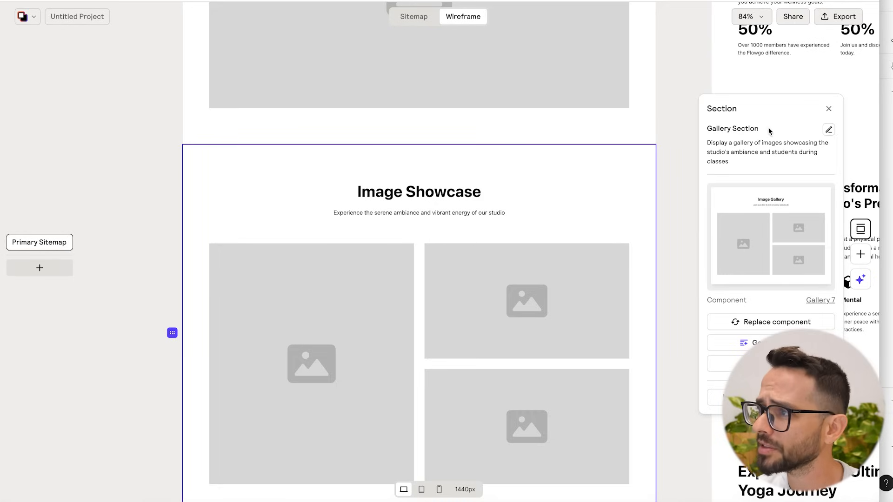
pyautogui.click(768, 151)
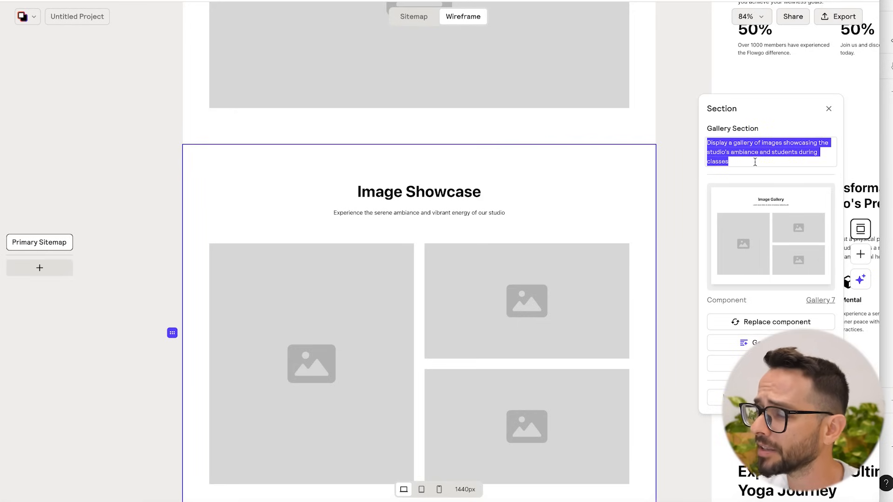
pyautogui.click(755, 162)
pyautogui.tripleClick(722, 147)
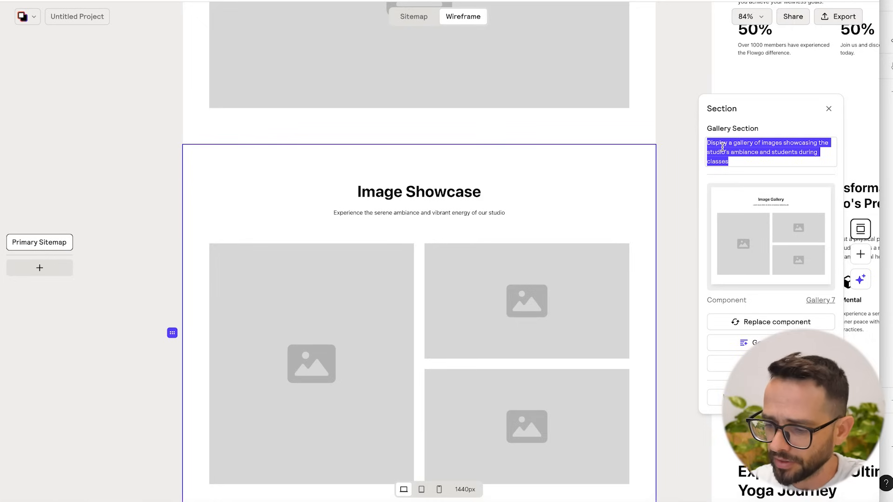
pyautogui.write('imm')
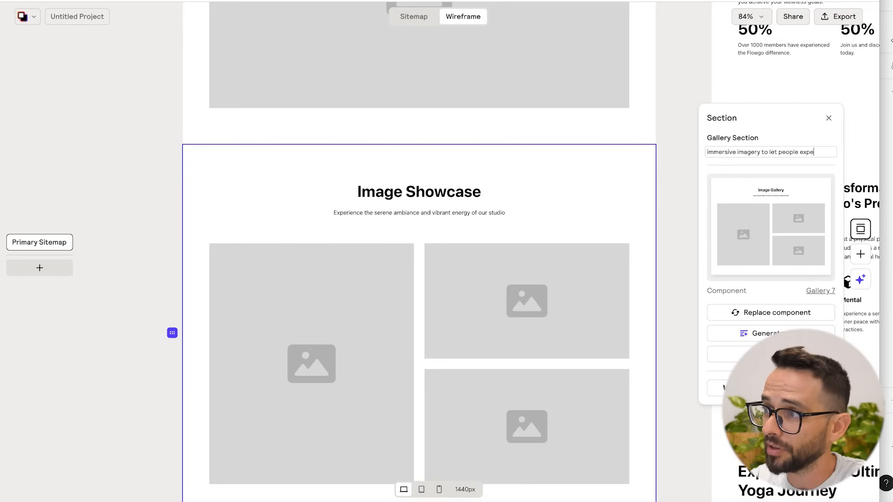
pyautogui.write('the studio')
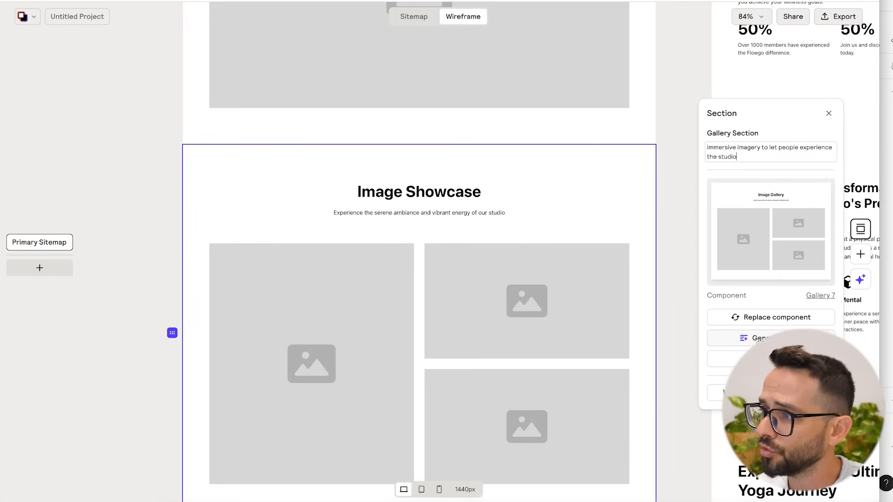
# Generate new copy for the gallery section from its description, check the heading and subtext up close, and keep the copy.
pyautogui.click(763, 338)
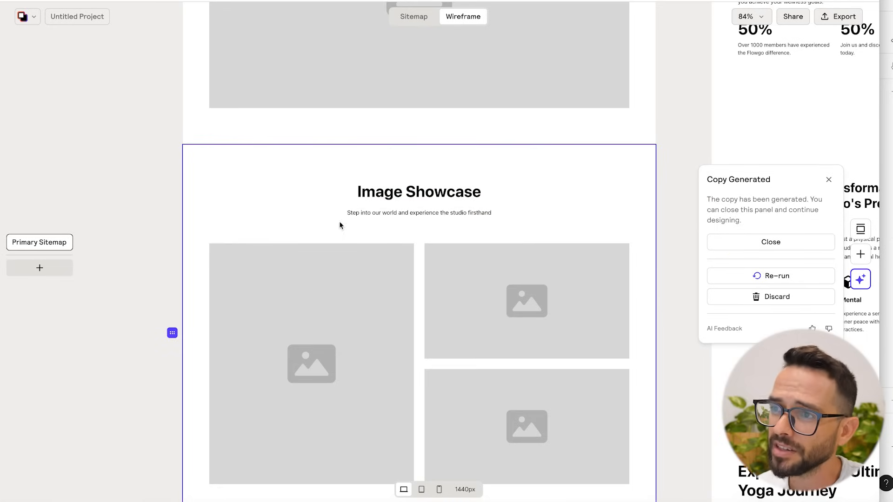
pyautogui.scroll(5, 371, 217)
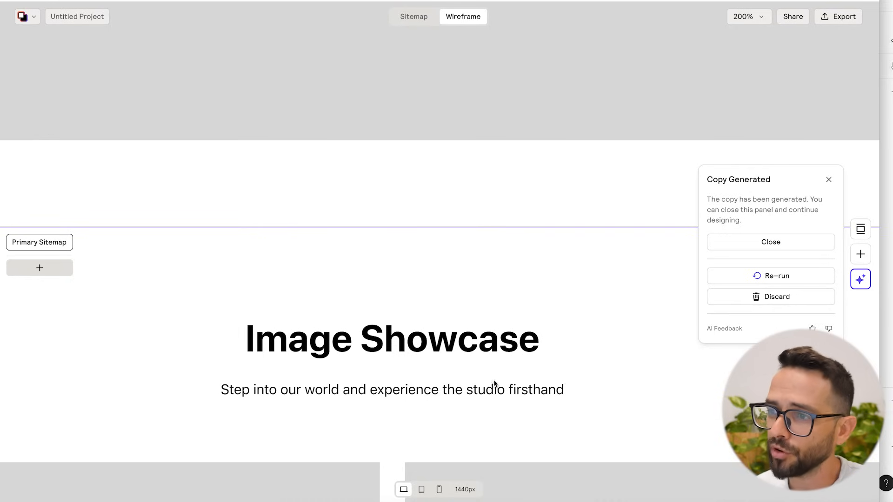
pyautogui.press('super+minus')
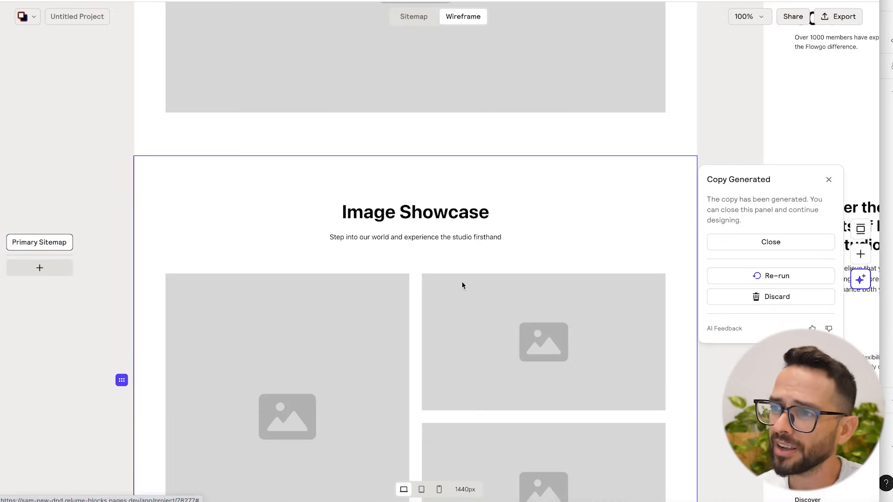
pyautogui.click(827, 180)
pyautogui.press('super+minus')
pyautogui.scroll(-1, 422, 218)
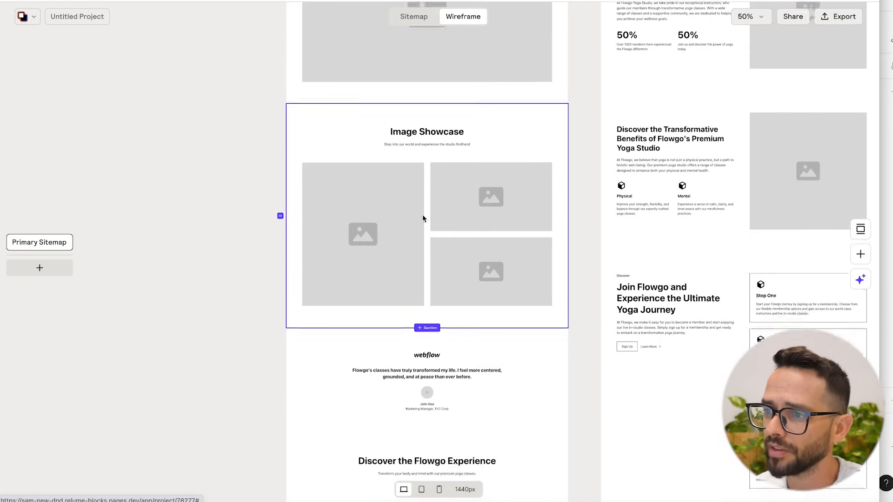
# Replace the Home page's Testimonial Section component with the suggested single-quote slider that has previous and next arrows.
pyautogui.press('super+equal')
pyautogui.scroll(-5, 315, 313)
pyautogui.click(378, 231)
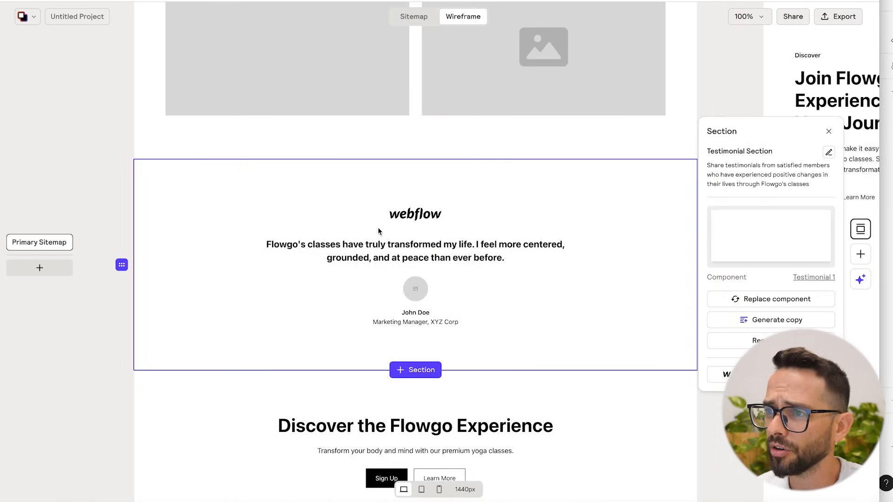
pyautogui.click(760, 306)
pyautogui.click(788, 185)
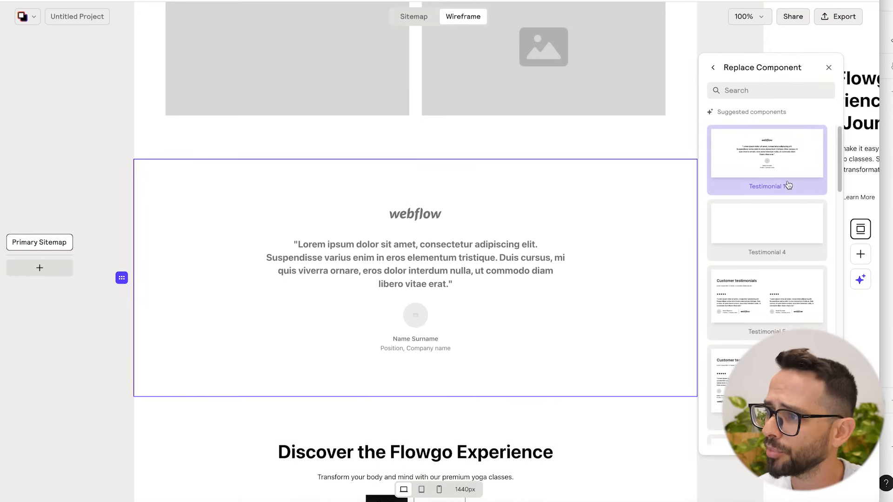
pyautogui.scroll(-3, 790, 197)
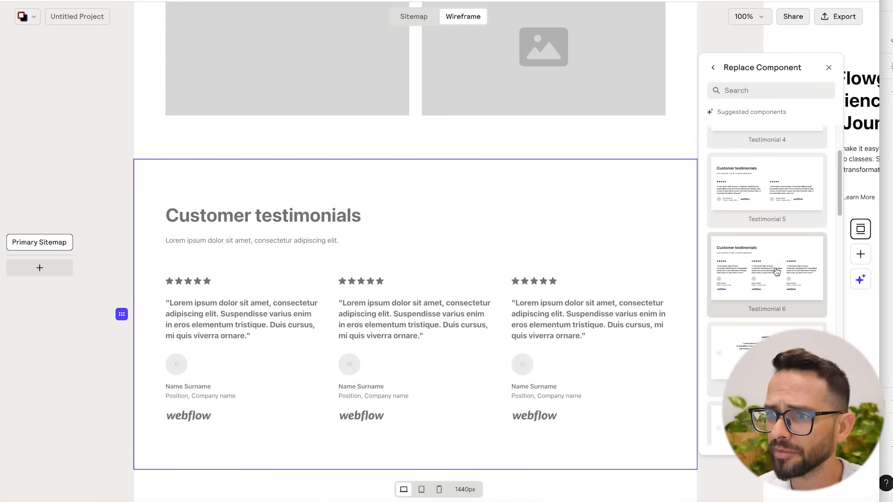
pyautogui.click(769, 365)
pyautogui.scroll(-3, 361, 139)
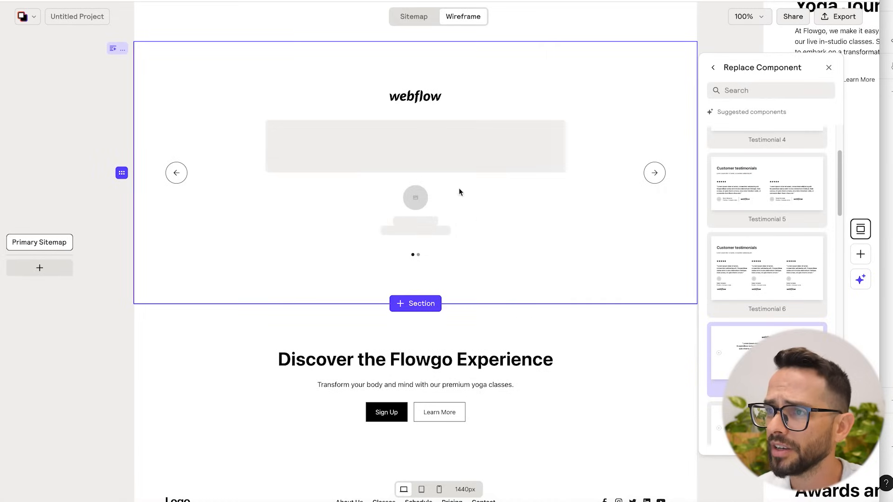
pyautogui.click(829, 67)
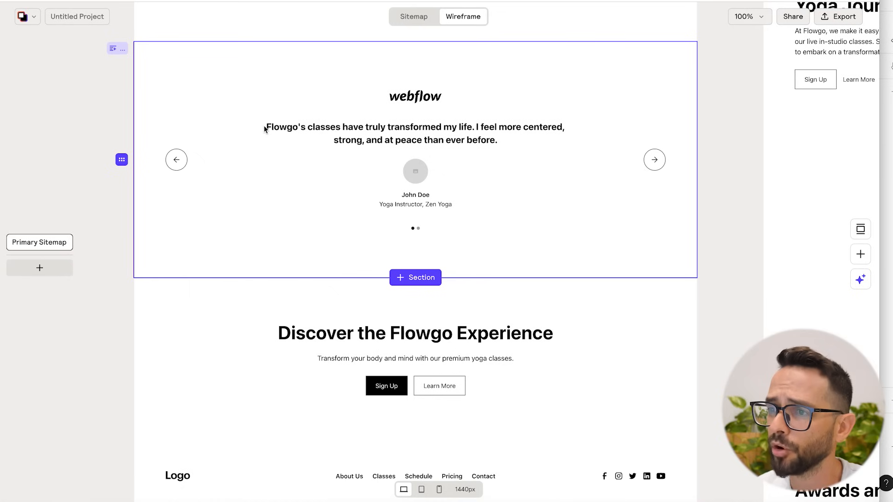
# Replace the Home page's CTA Section component with CTA 27 from the suggested components.
pyautogui.scroll(-3, 242, 162)
pyautogui.click(209, 206)
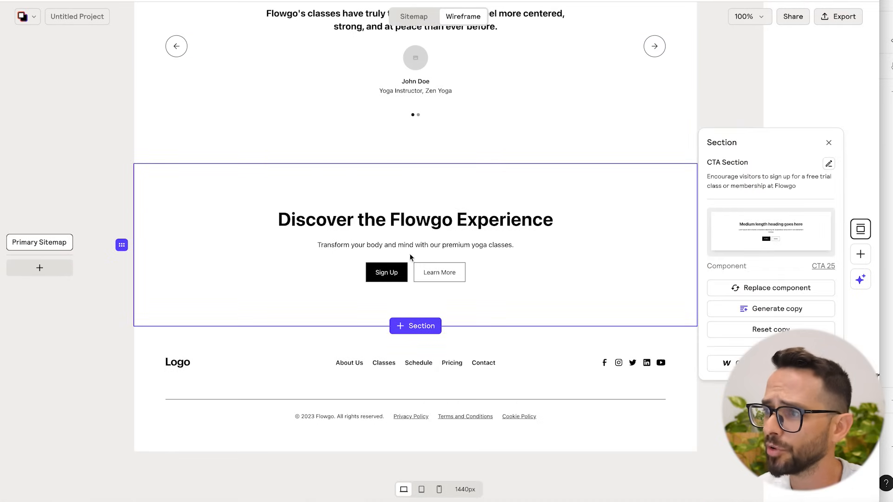
pyautogui.click(749, 287)
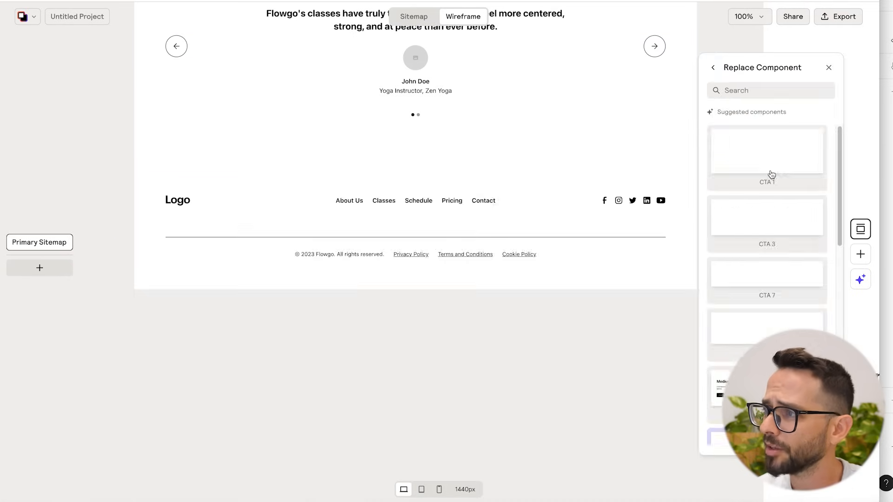
pyautogui.scroll(-5, 775, 256)
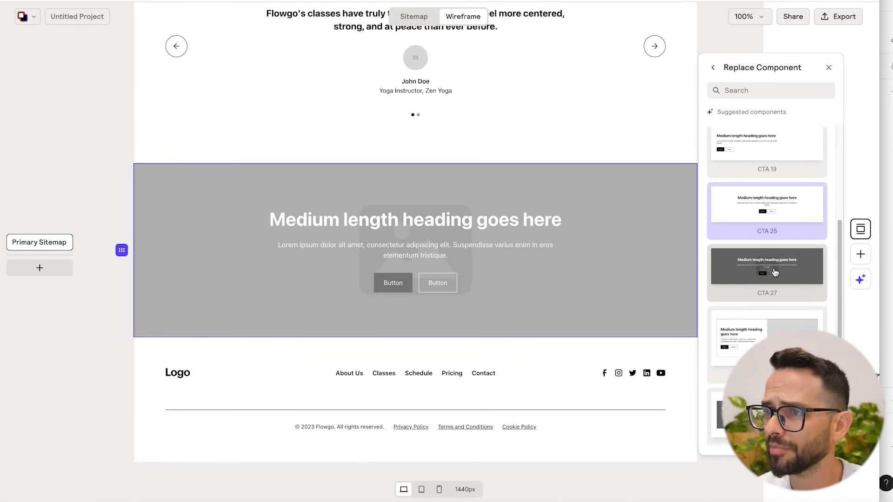
pyautogui.click(774, 273)
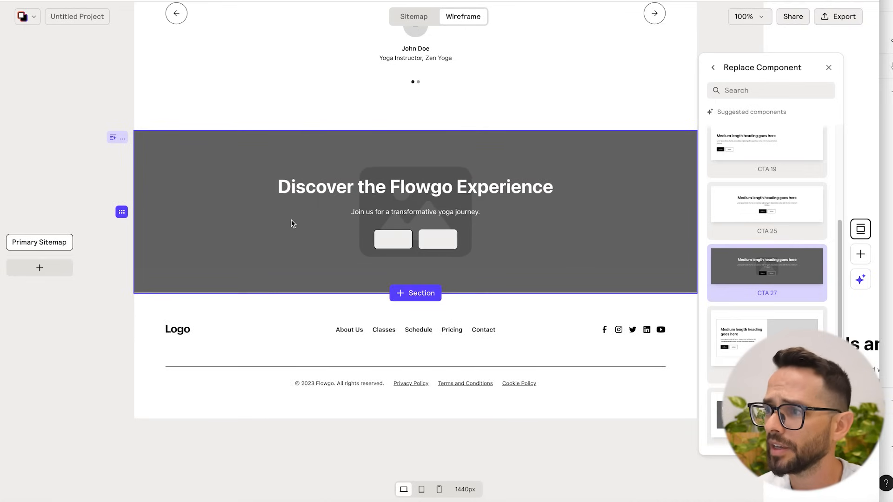
pyautogui.click(828, 67)
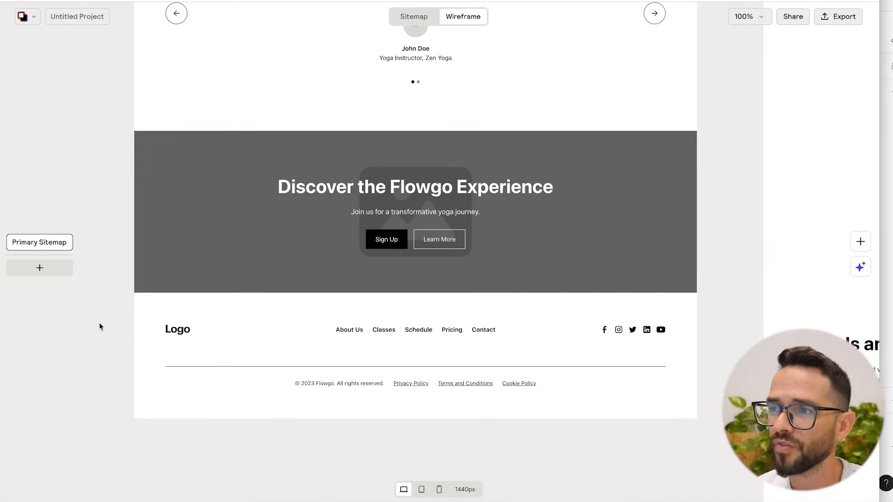
# Look over the wireframes of all the site's pages side by side, from Home to the contact page.
pyautogui.press('super+minus')
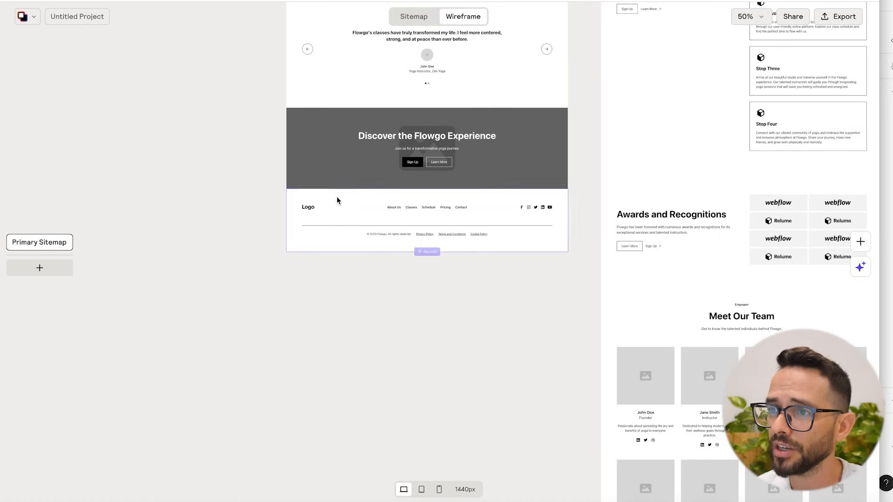
pyautogui.scroll(5, 395, 209)
pyautogui.press('super+minus')
pyautogui.scroll(5, 390, 200)
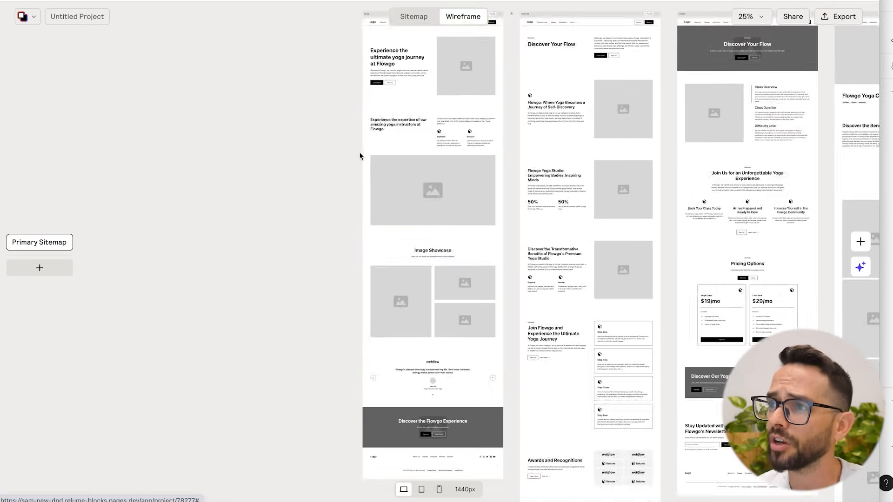
pyautogui.scroll(-5, 427, 139)
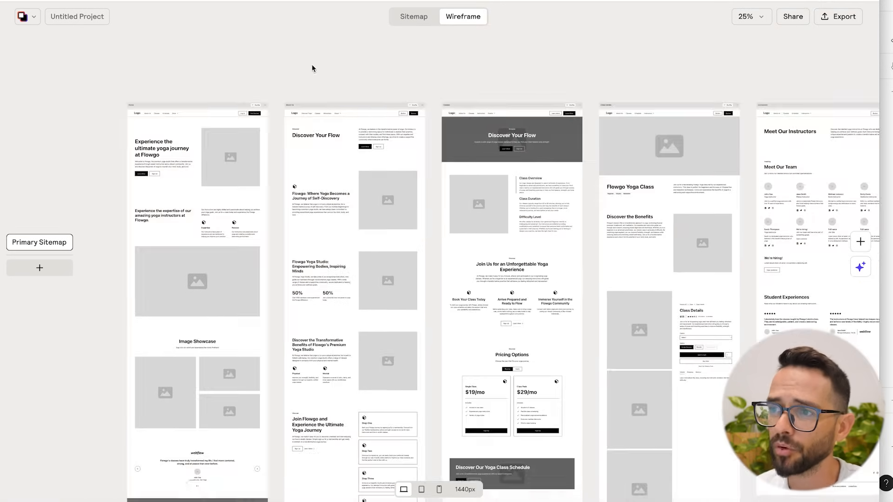
pyautogui.press('super+minus')
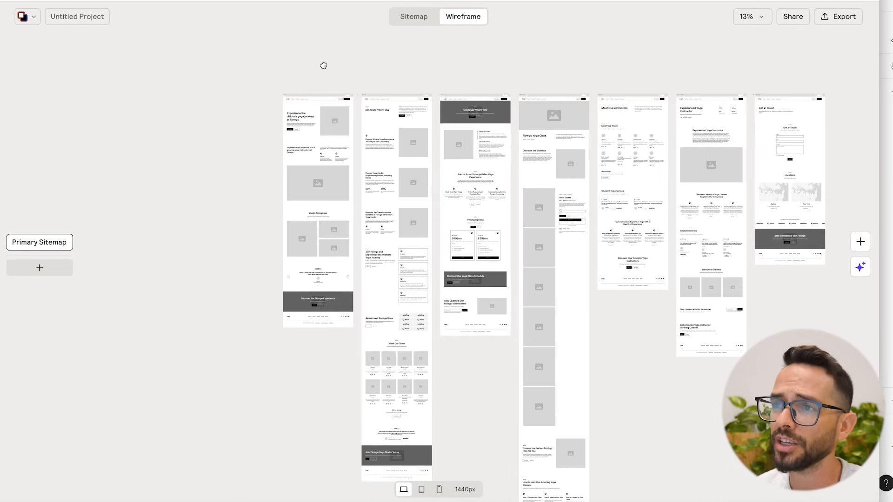
pyautogui.scroll(2, 265, 88)
pyautogui.press('super+equal')
pyautogui.scroll(-4, 179, 181)
pyautogui.hscroll(-2, 179, 182)
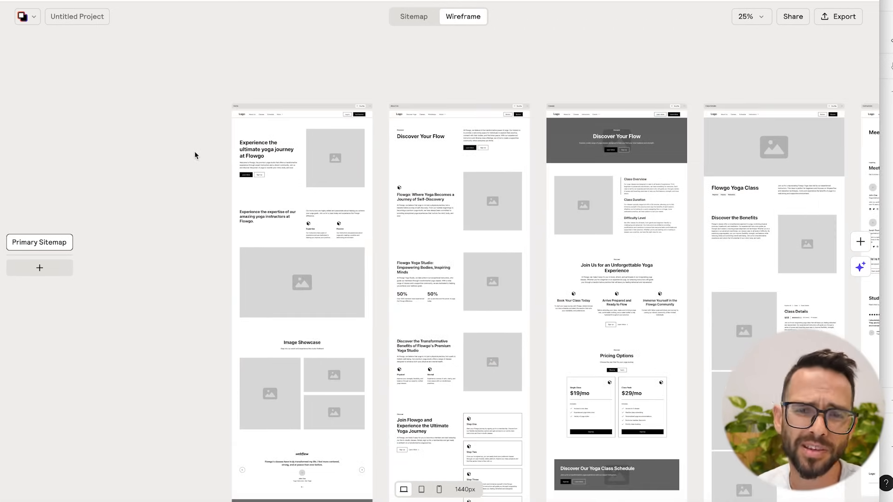
# Examine the Home page wireframe closely from the hero section down to the footer.
pyautogui.press('super+equal')
pyautogui.scroll(-3, 135, 140)
pyautogui.hscroll(-3, 135, 139)
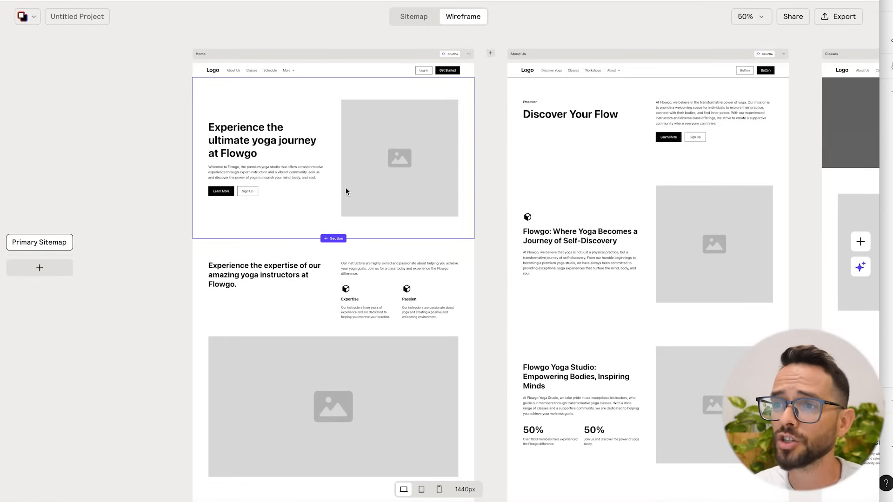
pyautogui.scroll(-10, 345, 188)
pyautogui.scroll(-8, 345, 187)
pyautogui.scroll(17, 341, 254)
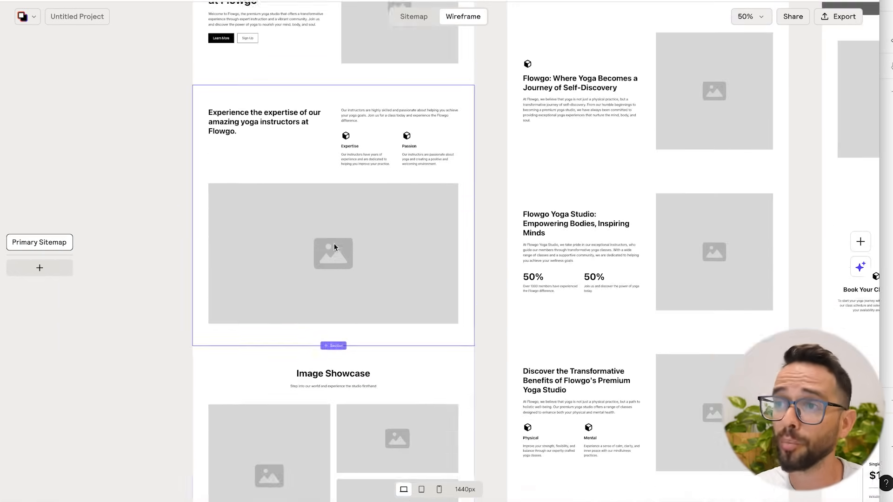
pyautogui.scroll(4, 333, 241)
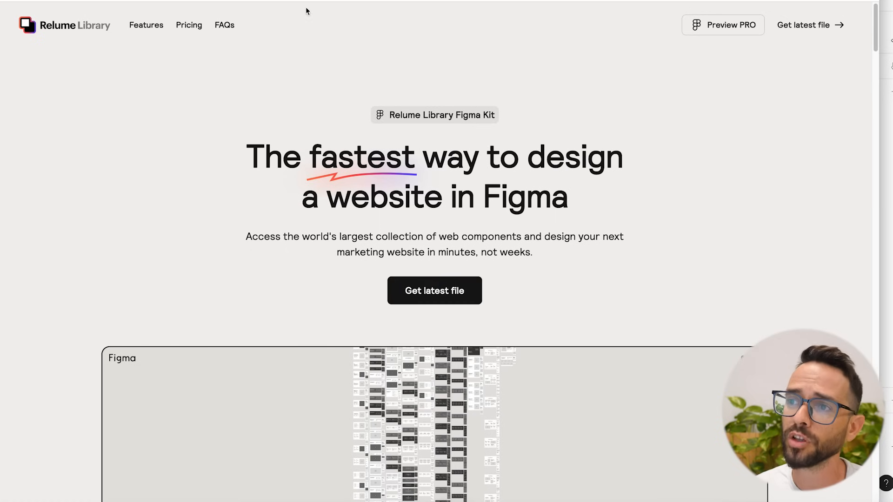
# Look through the Relume Library Figma Kit web page and its embedded preview of the components.
pyautogui.scroll(-3, 263, 222)
pyautogui.scroll(-1, 76, 249)
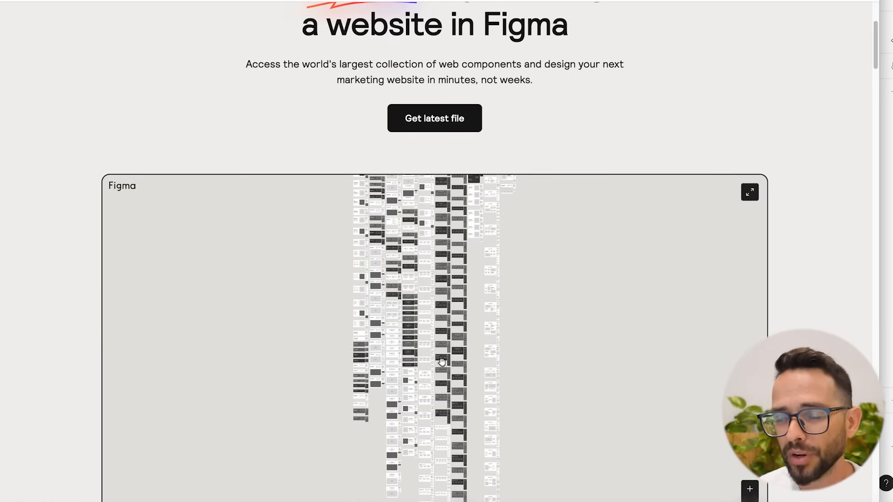
pyautogui.scroll(-1, 441, 362)
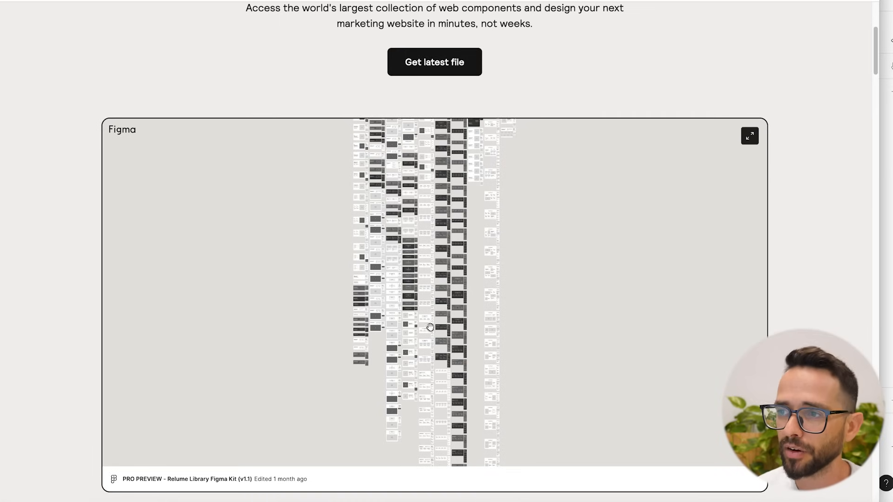
pyautogui.scroll(4, 243, 152)
pyautogui.scroll(-2, 329, 321)
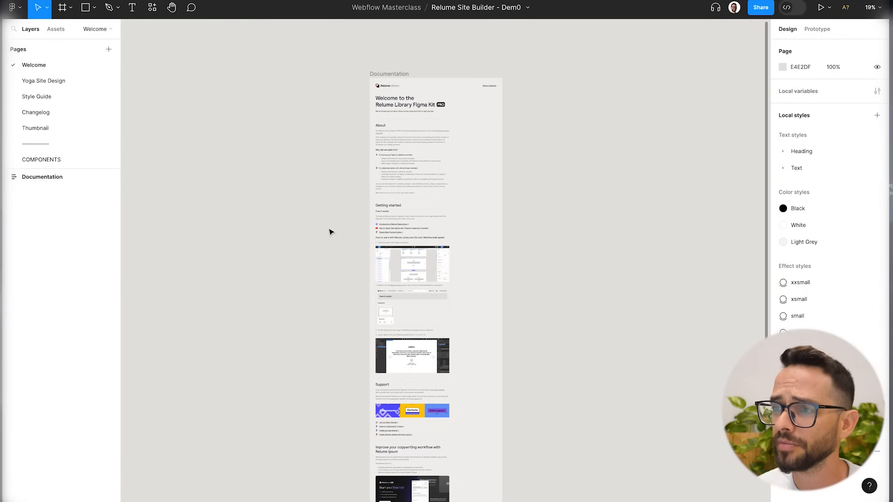
# In the Figma file, look over the kit's Welcome documentation and view all layouts on the Features components page.
pyautogui.scroll(-5, 426, 199)
pyautogui.scroll(5, 373, 265)
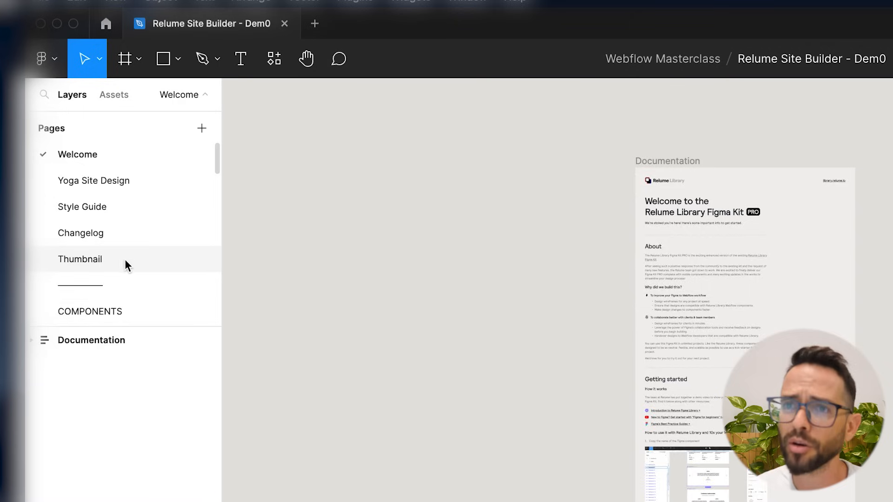
pyautogui.click(63, 127)
pyautogui.scroll(-8, 123, 230)
pyautogui.moveTo(112, 227); pyautogui.dragTo(107, 250)
pyautogui.click(104, 239)
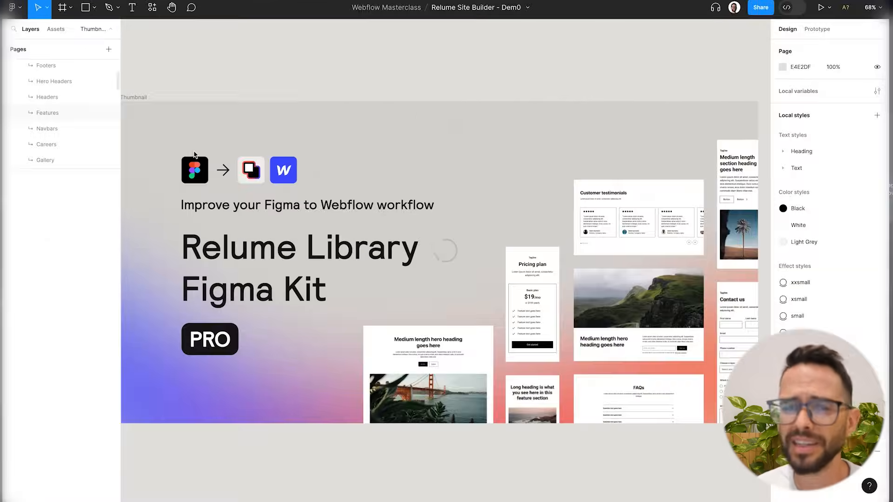
pyautogui.scroll(6, 333, 188)
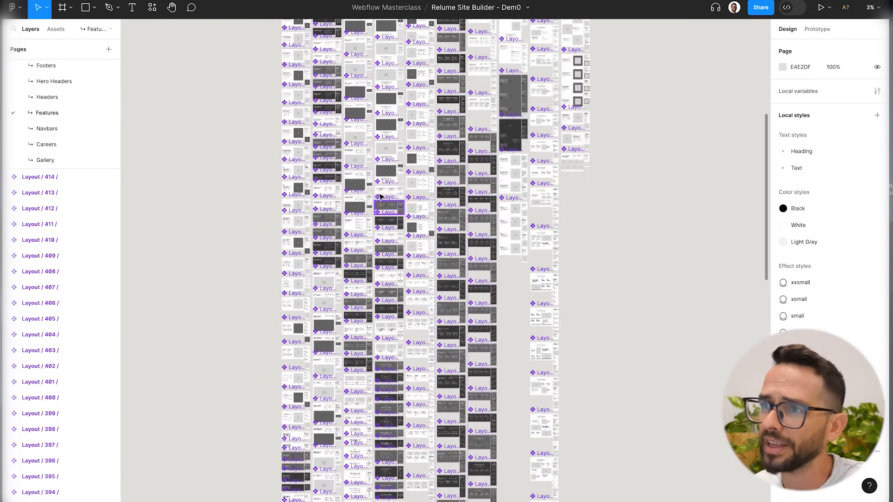
pyautogui.hotkey('shift', '1')
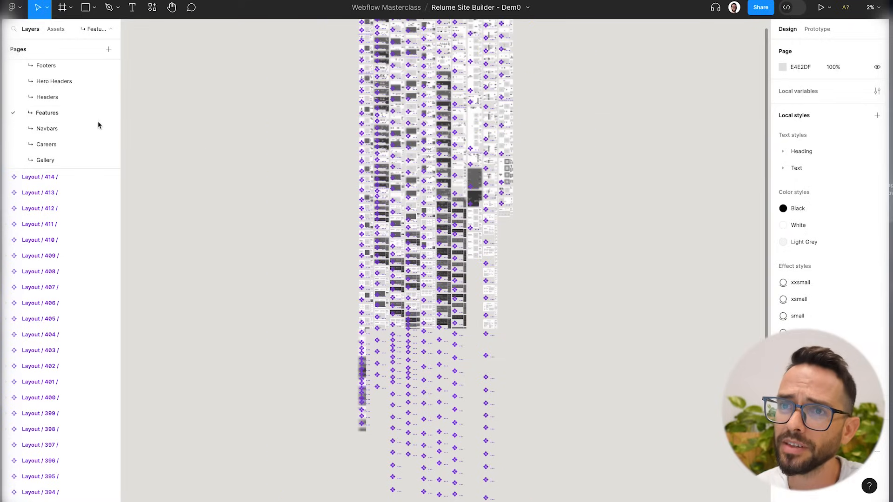
# Open the Style Guide page and examine its typography, color and shadow styles.
pyautogui.scroll(5, 58, 140)
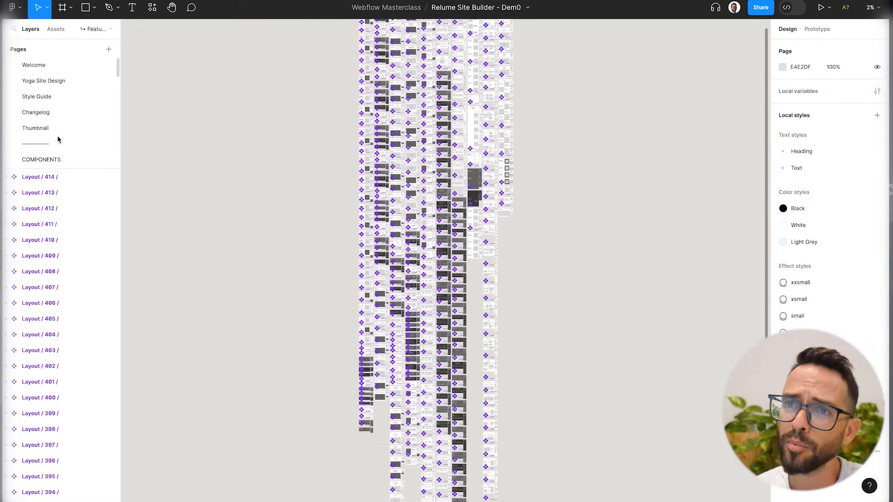
pyautogui.click(54, 97)
pyautogui.scroll(5, 376, 175)
pyautogui.scroll(5, 368, 239)
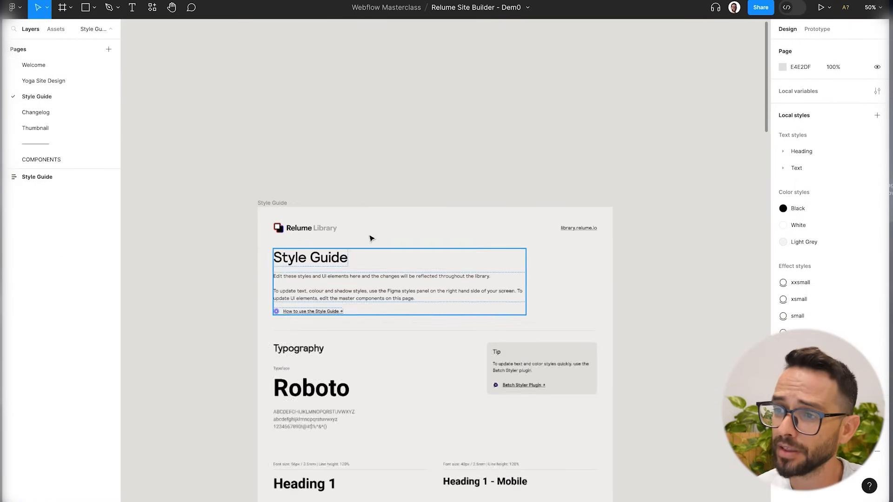
pyautogui.scroll(-3, 478, 243)
pyautogui.press('+')
pyautogui.press('-')
pyautogui.scroll(-9, 302, 231)
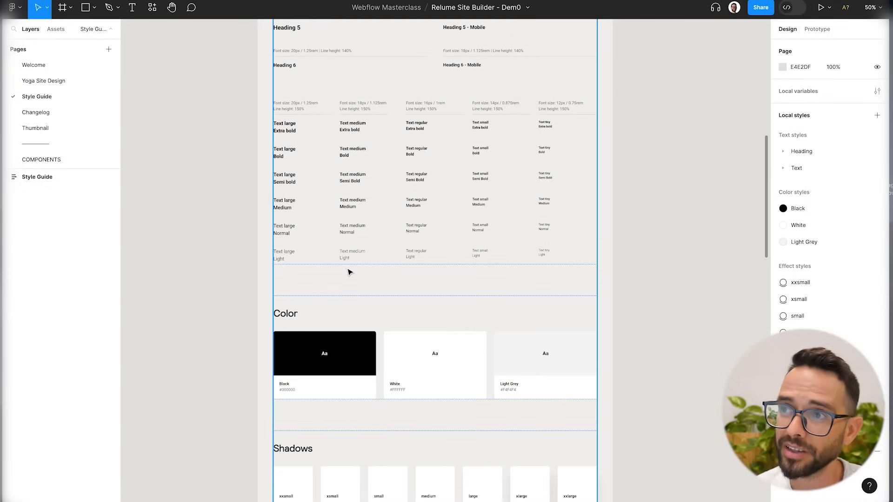
pyautogui.scroll(10, 349, 272)
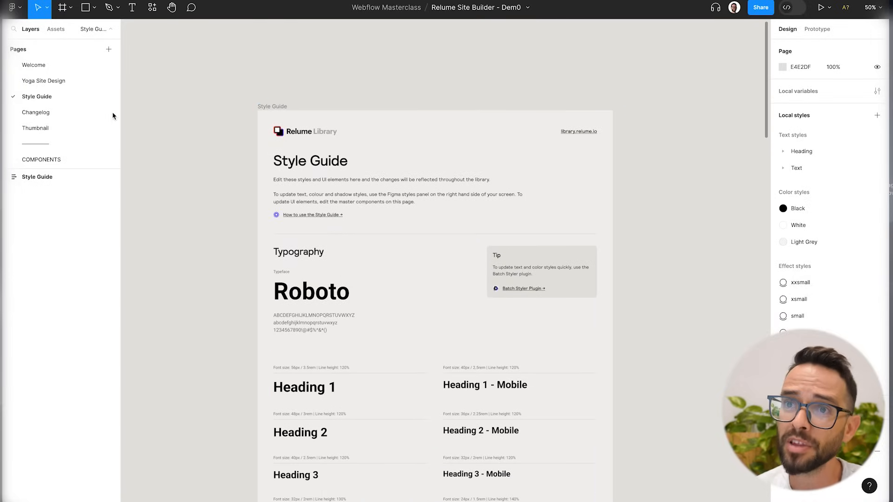
# Open the Yoga Site Design page and look through the collected yoga studio images.
pyautogui.click(41, 81)
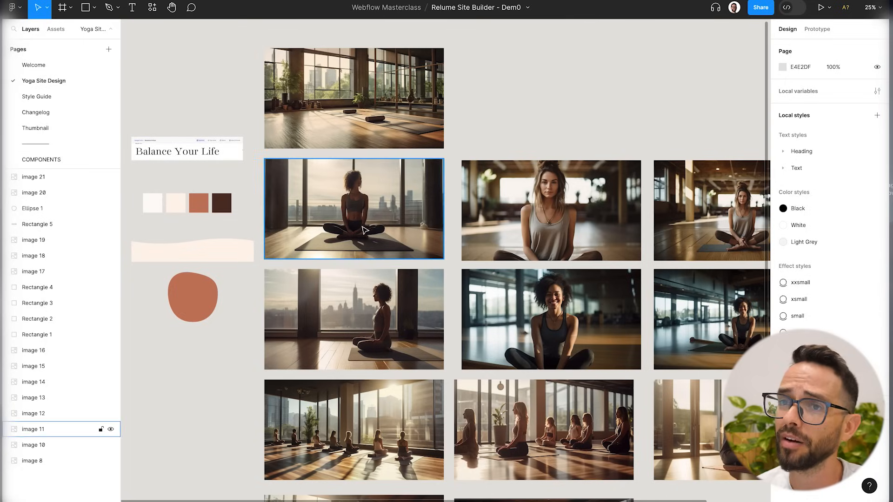
pyautogui.hotkey('ctrl', '-')
pyautogui.hotkey('ctrl', '+')
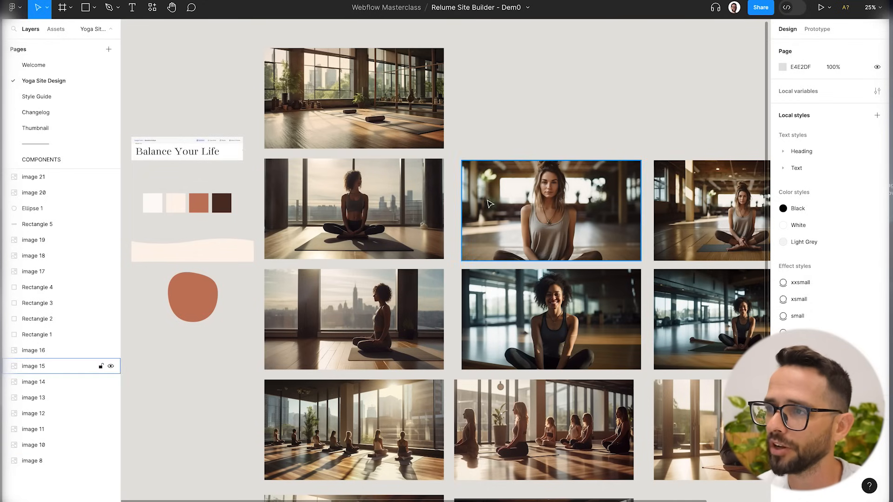
pyautogui.moveTo(464, 241); pyautogui.dragTo(355, 205)
pyautogui.hotkey('ctrl', '-')
pyautogui.hotkey('ctrl', '+')
pyautogui.scroll(2, 274, 114)
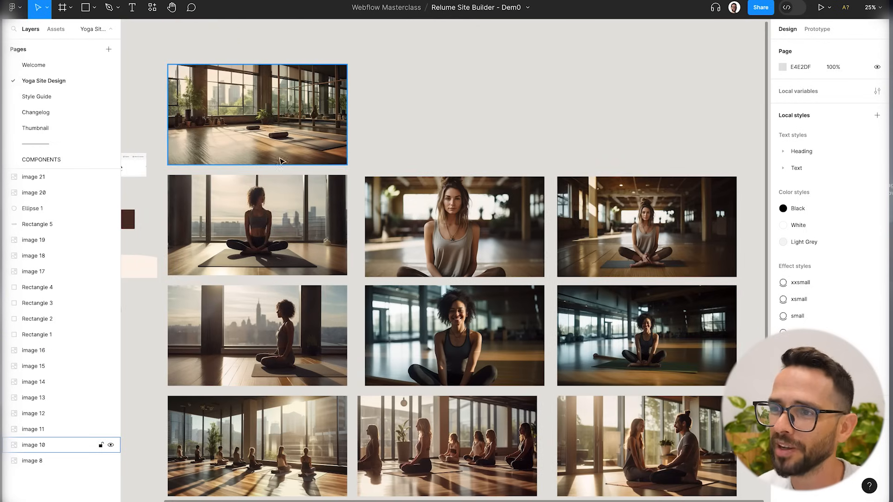
pyautogui.scroll(-4, 325, 334)
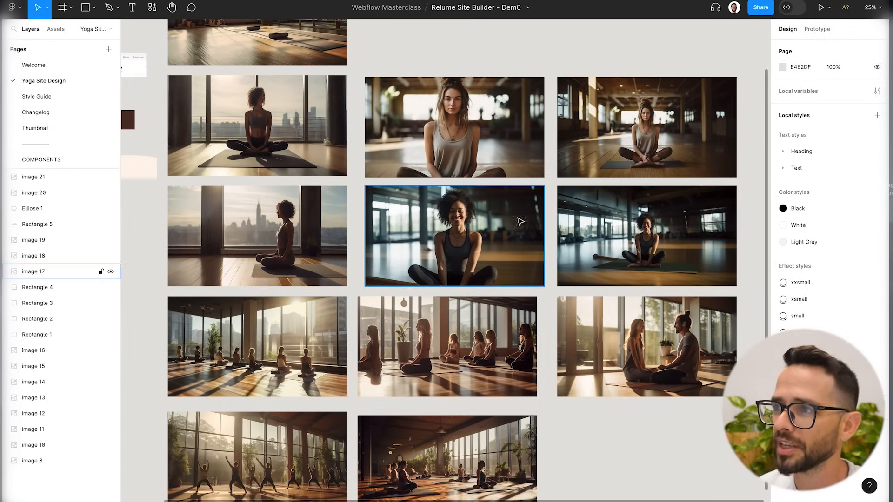
pyautogui.scroll(4, 460, 220)
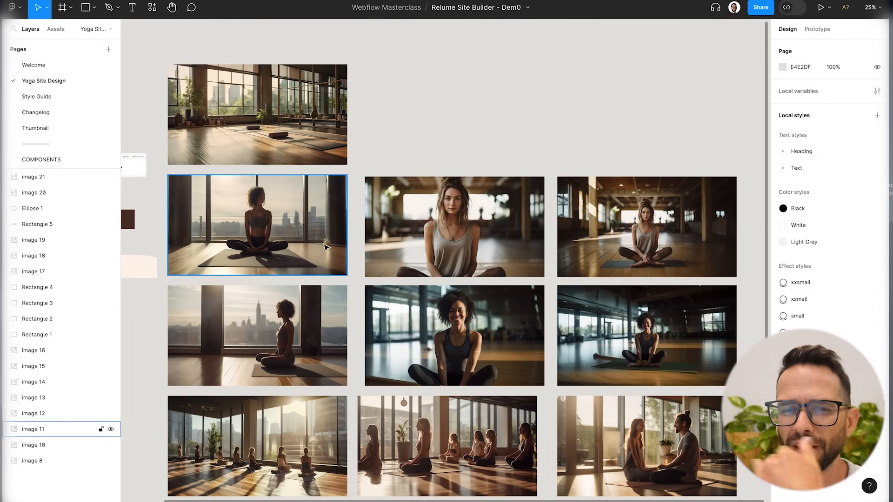
pyautogui.scroll(-4, 296, 280)
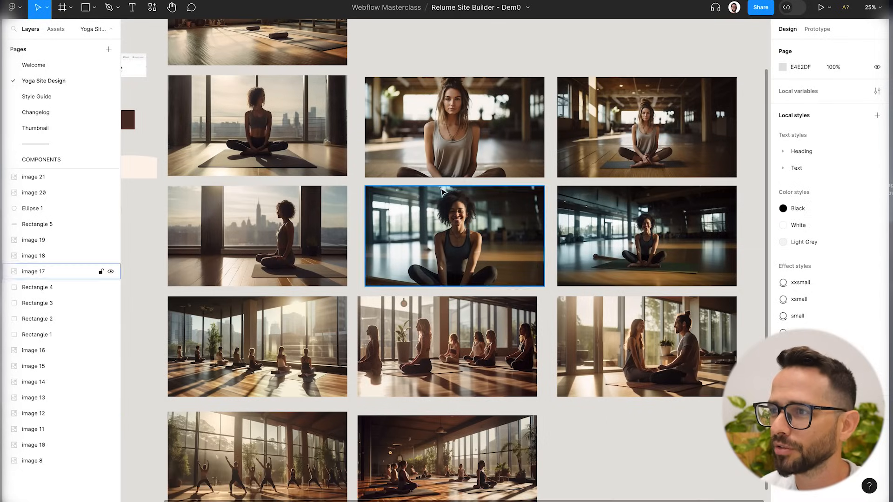
pyautogui.press('super+minus')
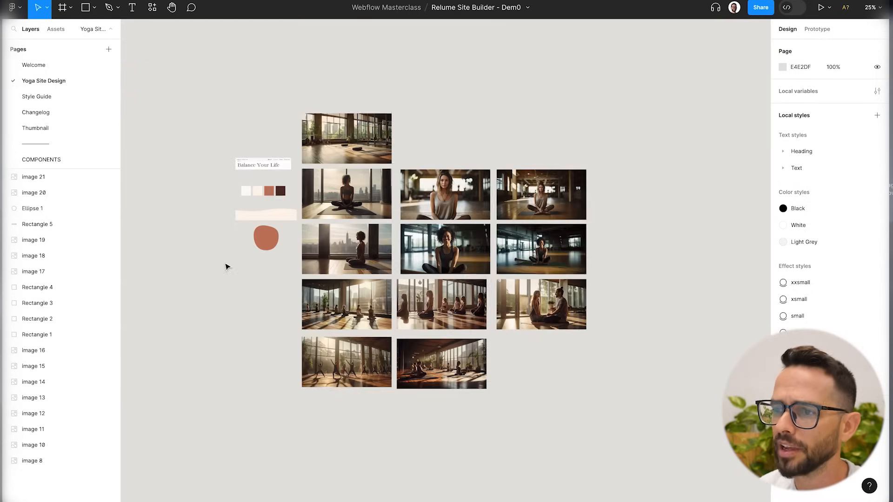
# Examine the color swatches, the wave shape and the rounded blob beside the yoga images.
pyautogui.press('super+plus')
pyautogui.scroll(5, 277, 242)
pyautogui.moveTo(278, 228); pyautogui.dragTo(576, 193)
pyautogui.press('super+plus')
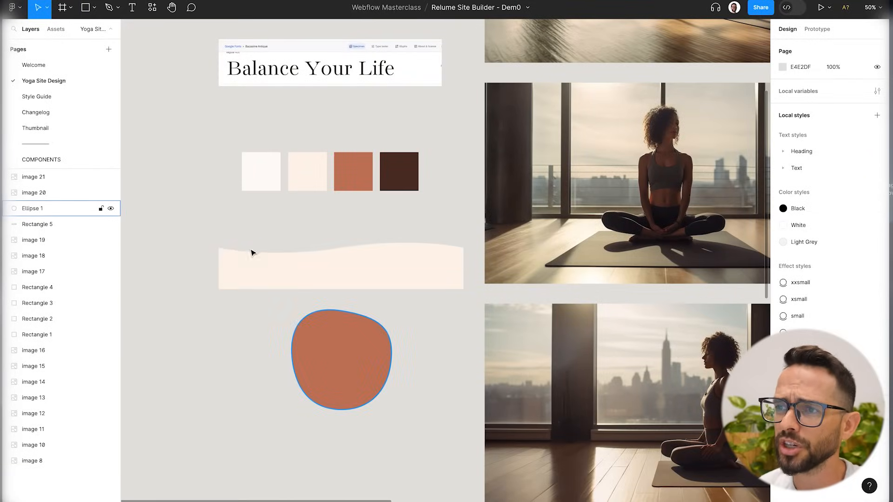
# Inspect the "Balance Your Life" font specimen up close to read the Google Fonts typeface name.
pyautogui.scroll(6, 237, 242)
pyautogui.scroll(3, 187, 217)
pyautogui.press('super+plus')
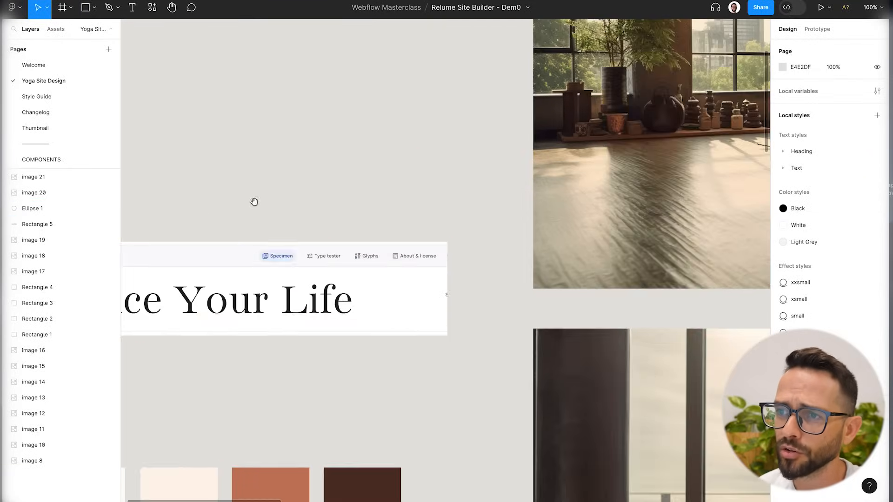
pyautogui.moveTo(253, 201); pyautogui.dragTo(419, 178)
pyautogui.press('super+plus')
pyautogui.moveTo(233, 155); pyautogui.dragTo(502, 114)
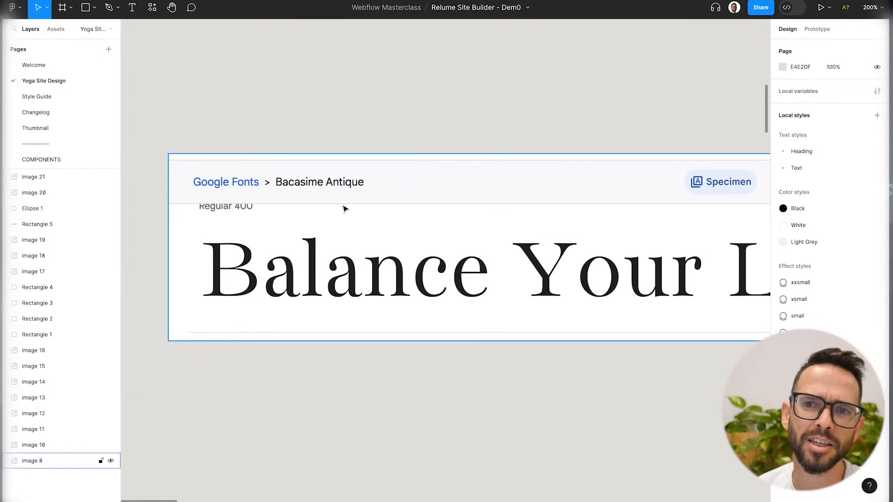
pyautogui.press('super+minus')
pyautogui.press('super+minus')
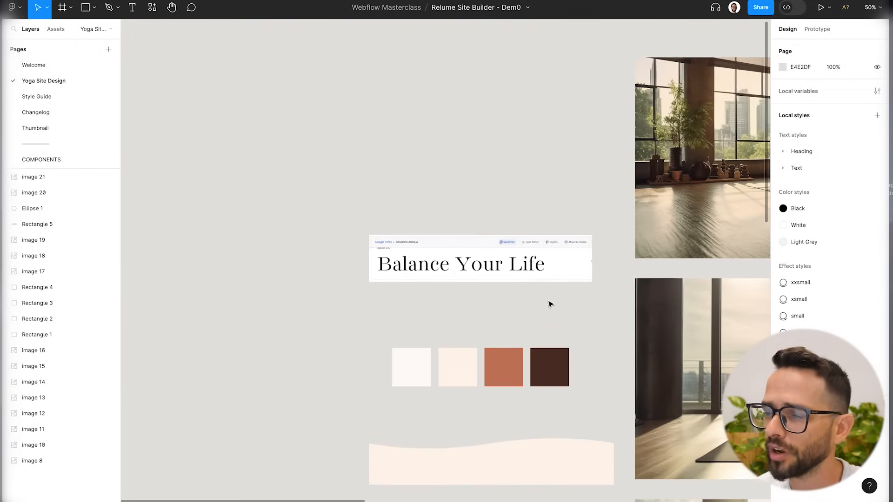
# Launch the in-development version of the Relume Library plugin on the Yoga Site Design page.
pyautogui.press('super+minus')
pyautogui.press('super+minus')
pyautogui.moveTo(550, 305); pyautogui.dragTo(388, 173)
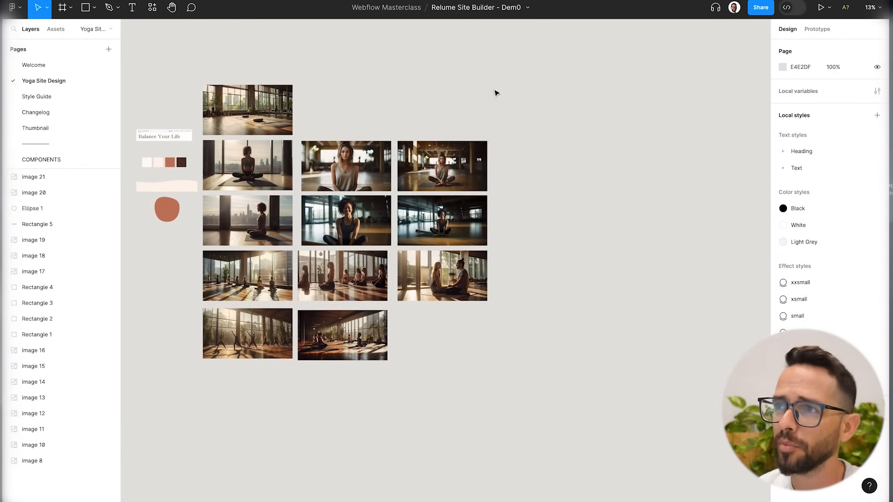
pyautogui.click(151, 7)
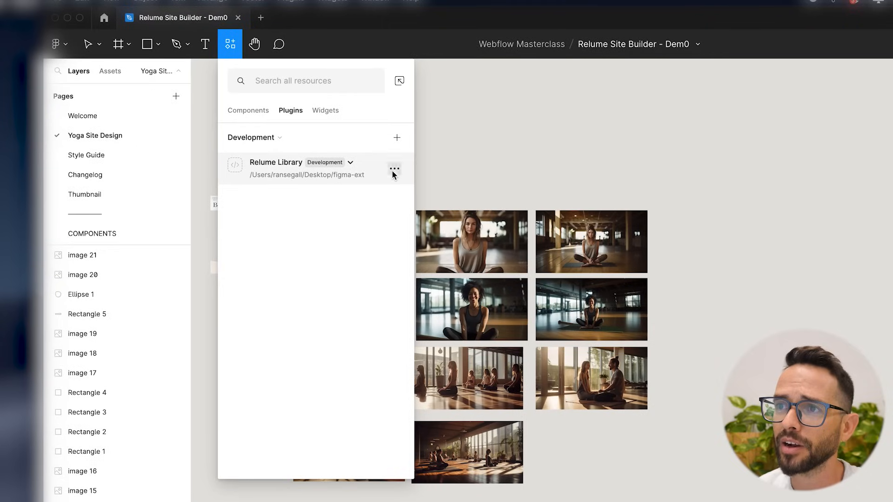
pyautogui.click(394, 168)
pyautogui.click(277, 175)
pyautogui.click(277, 176)
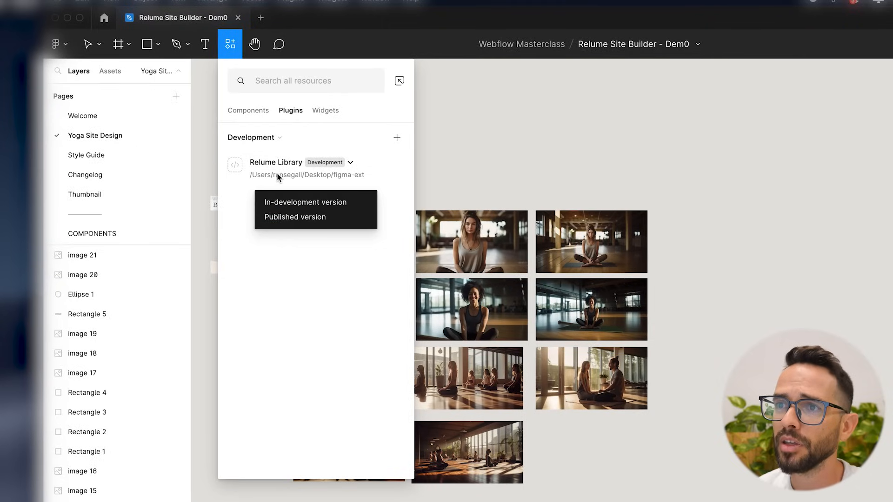
pyautogui.click(290, 203)
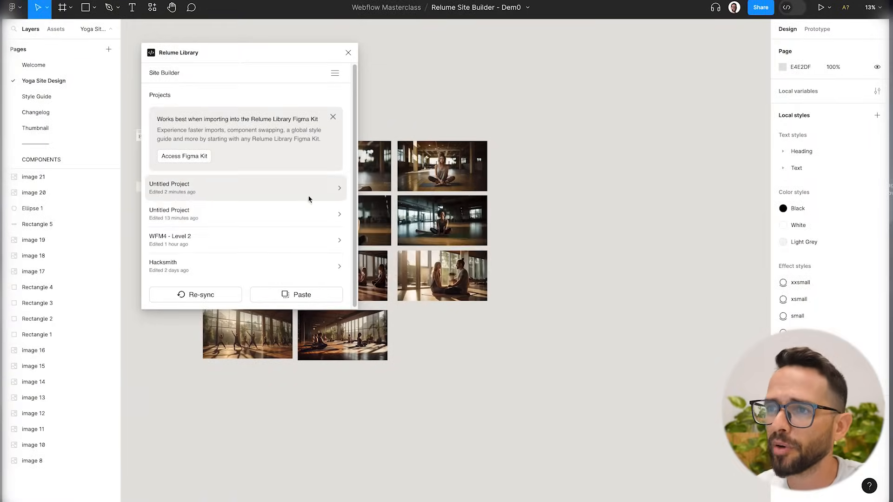
# Switch to the Relume wireframe project in the browser and rename it "Yoga Studio Demo".
pyautogui.press('super+Tab')
pyautogui.click(382, 245)
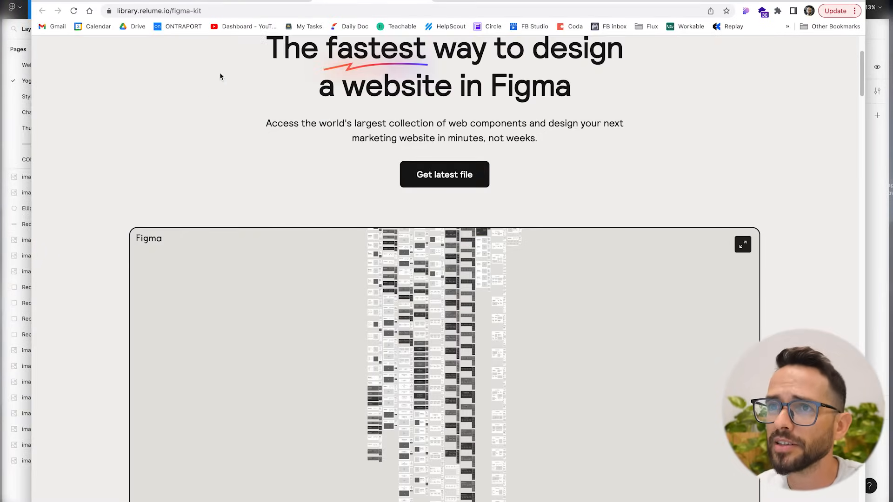
pyautogui.click(200, 2)
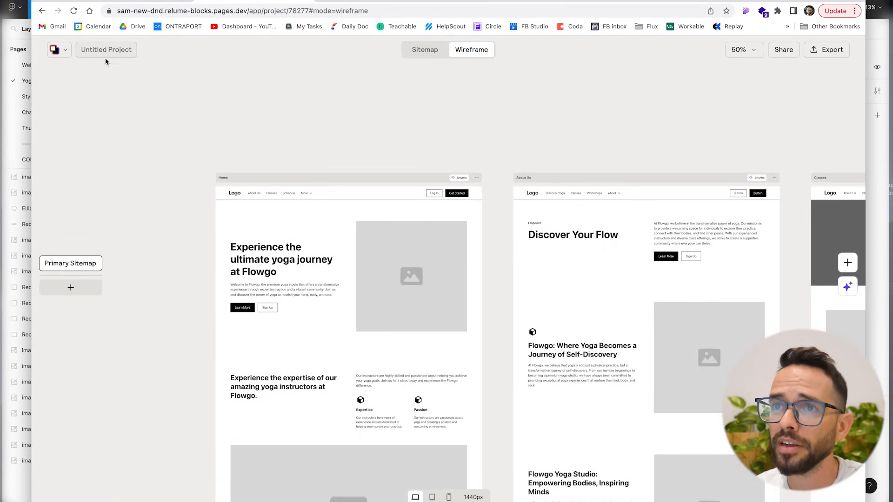
pyautogui.write('Yoga Studio Demo')
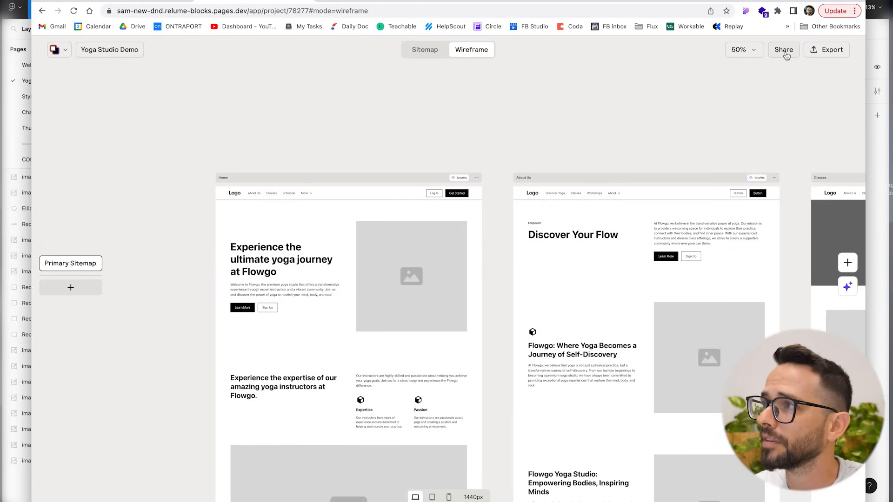
# Check the project's Export to Figma option and dismiss its plugin installation dialog.
pyautogui.click(830, 54)
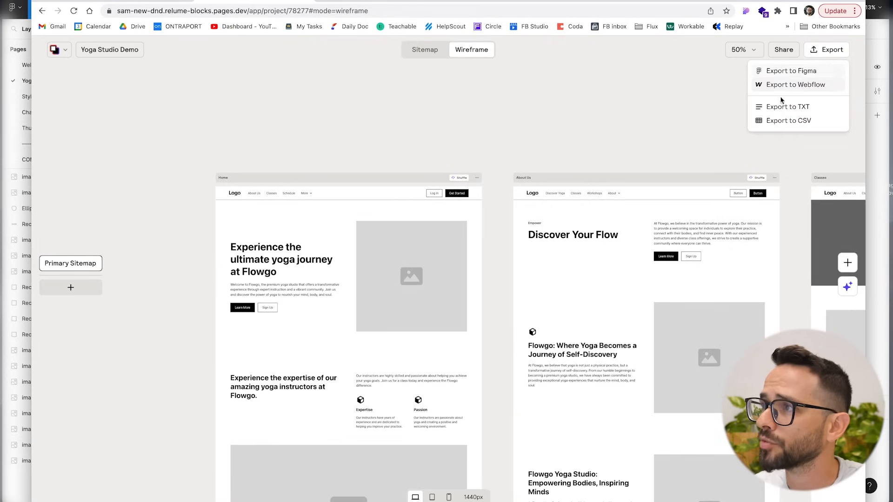
pyautogui.click(795, 73)
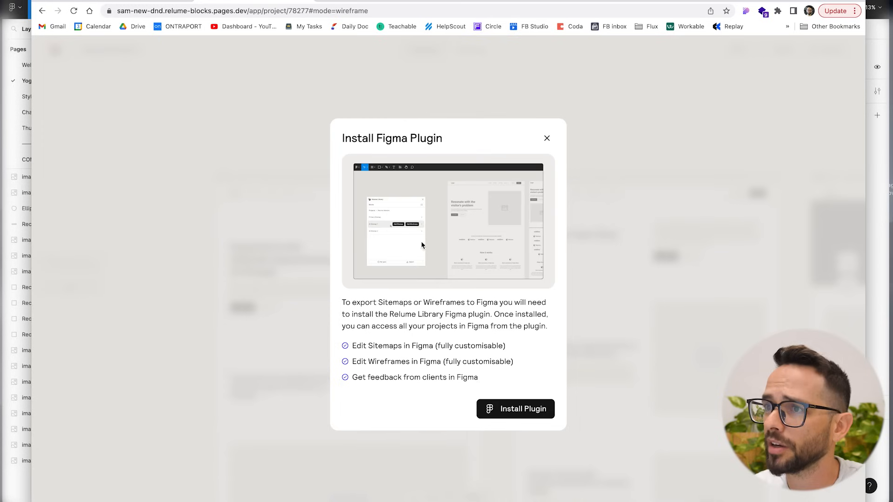
pyautogui.click(547, 139)
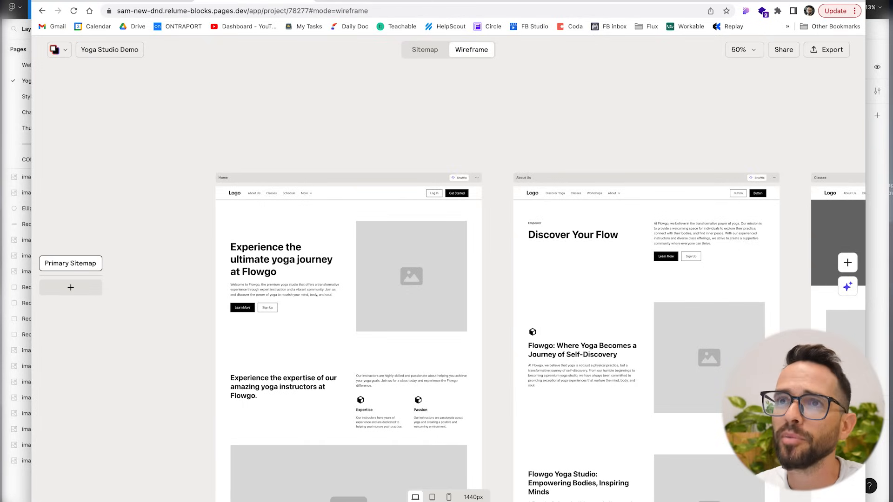
# Switch back to Figma, re-sync the Relume projects and add the Home wireframe from Yoga Studio Demo's Primary Sitemap.
pyautogui.press('super+Tab')
pyautogui.click(171, 300)
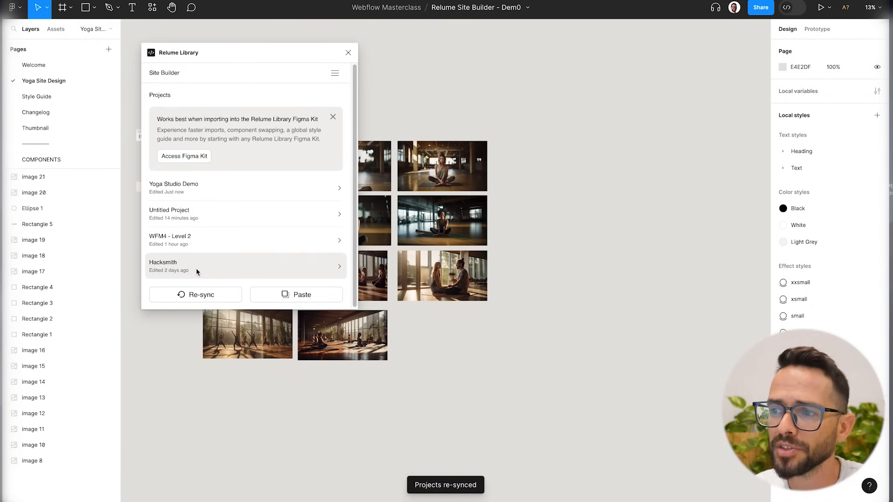
pyautogui.click(184, 191)
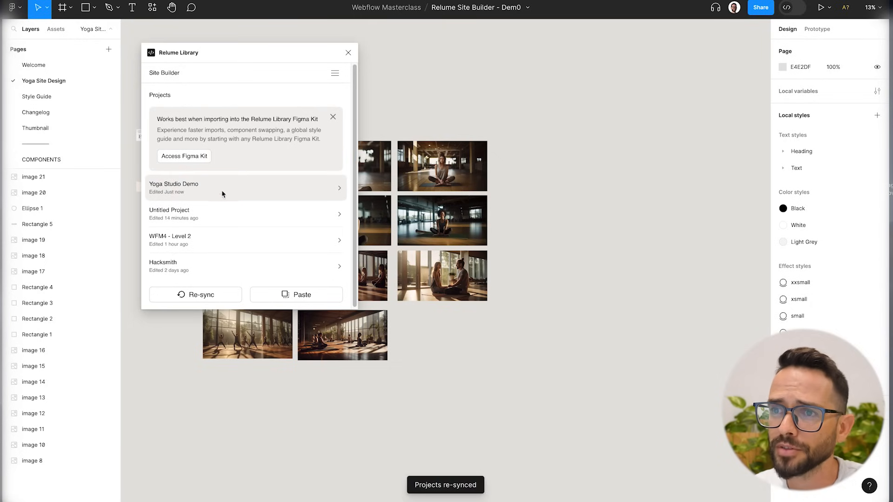
pyautogui.click(170, 190)
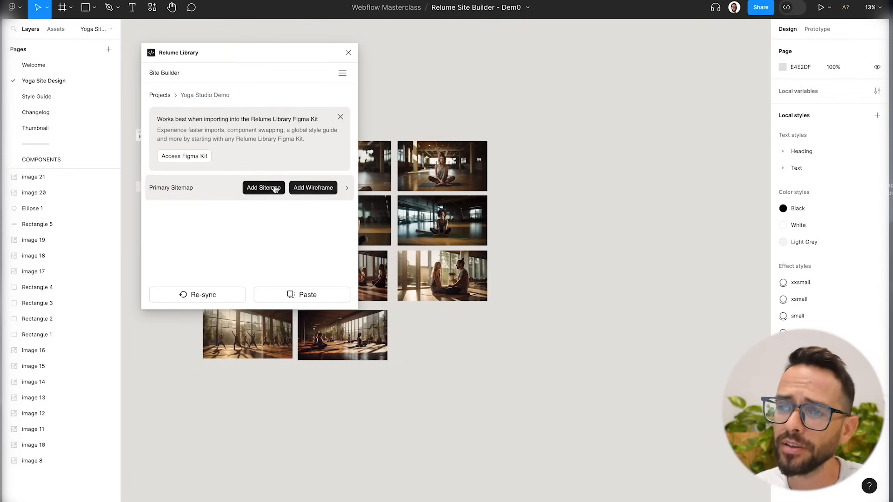
pyautogui.click(182, 190)
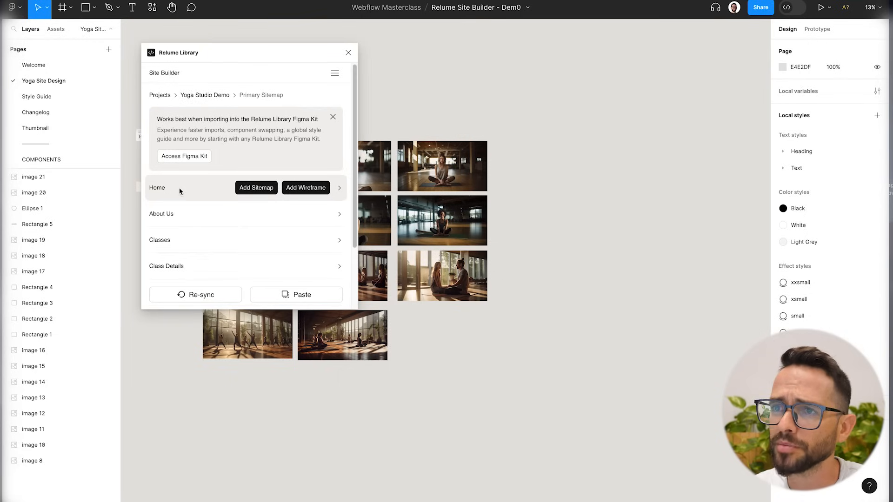
pyautogui.scroll(-2, 185, 214)
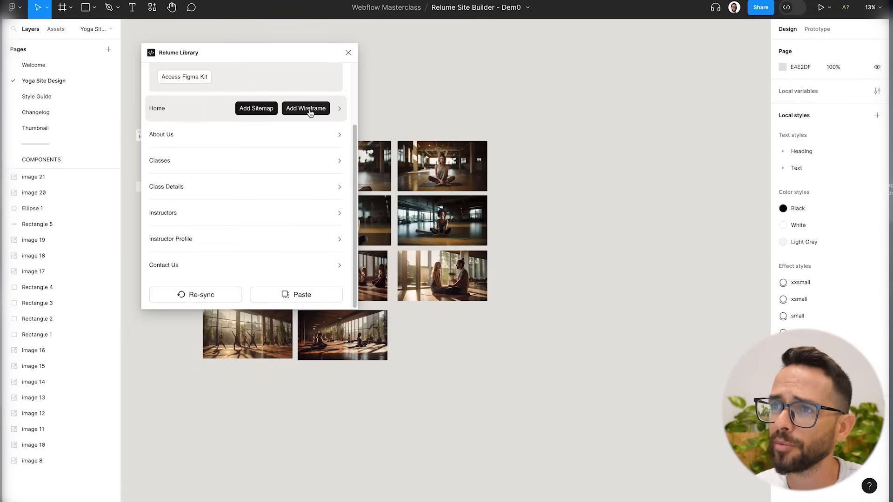
pyautogui.click(310, 111)
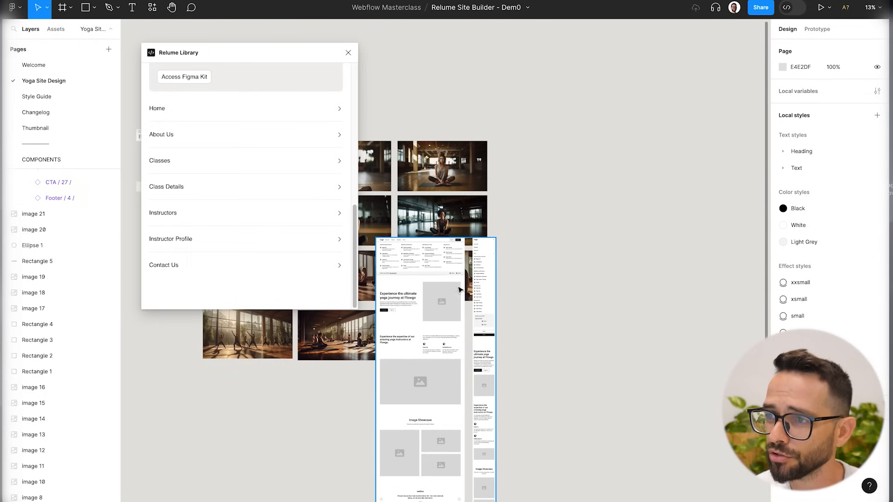
# Move the imported Home group beside the yoga images to X 3225, Y -1364, and close the Relume Library plugin.
pyautogui.scroll(-3, 409, 297)
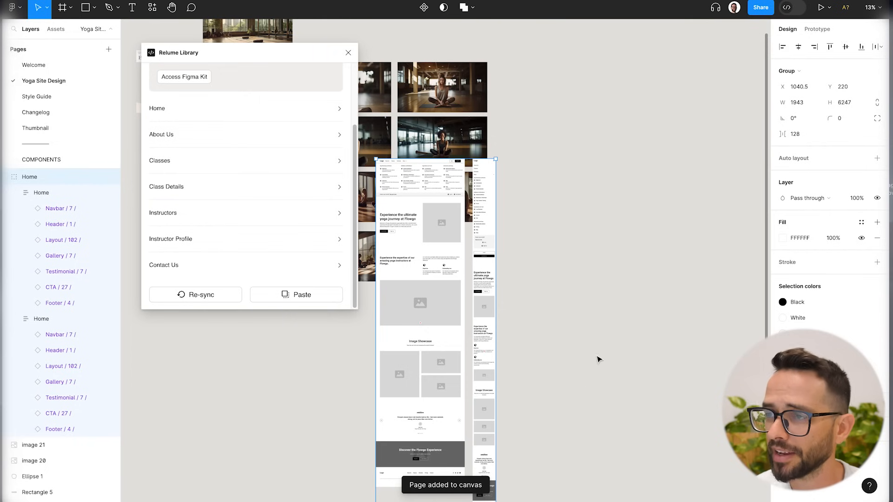
pyautogui.click(590, 321)
pyautogui.moveTo(405, 213); pyautogui.dragTo(539, 115)
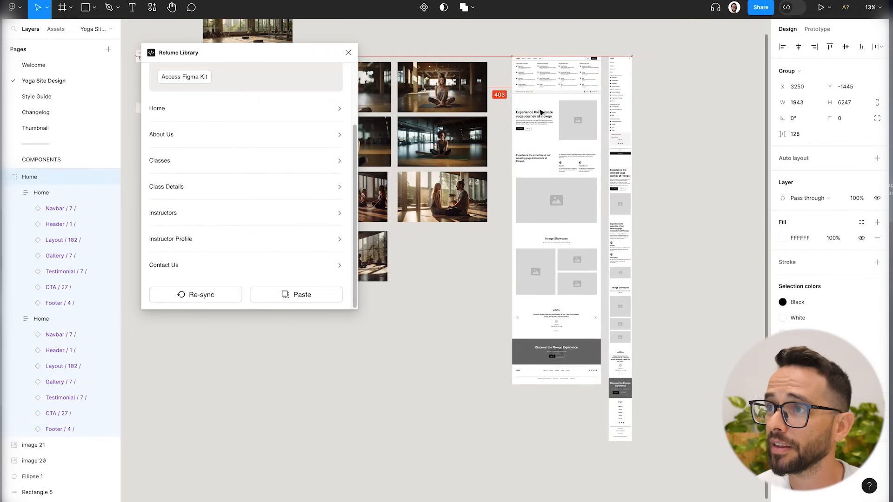
pyautogui.press('super+equal')
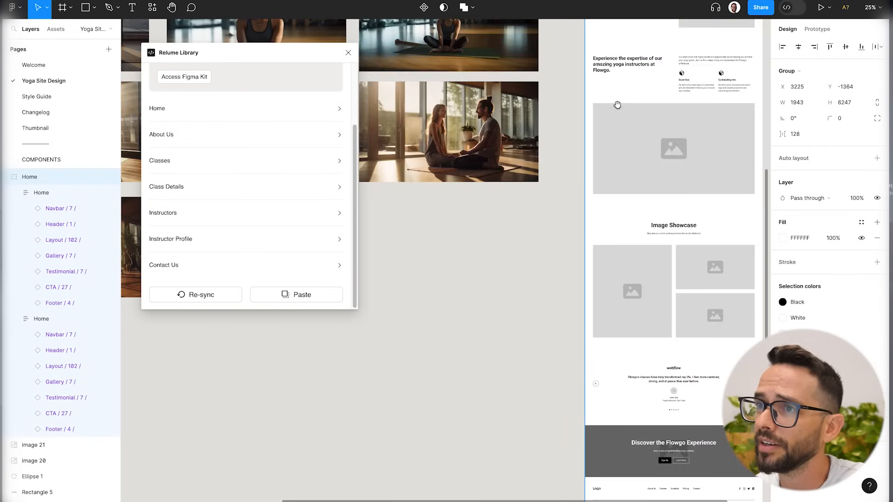
pyautogui.moveTo(618, 106); pyautogui.dragTo(445, 251)
pyautogui.click(348, 53)
pyautogui.moveTo(413, 86); pyautogui.dragTo(349, 246)
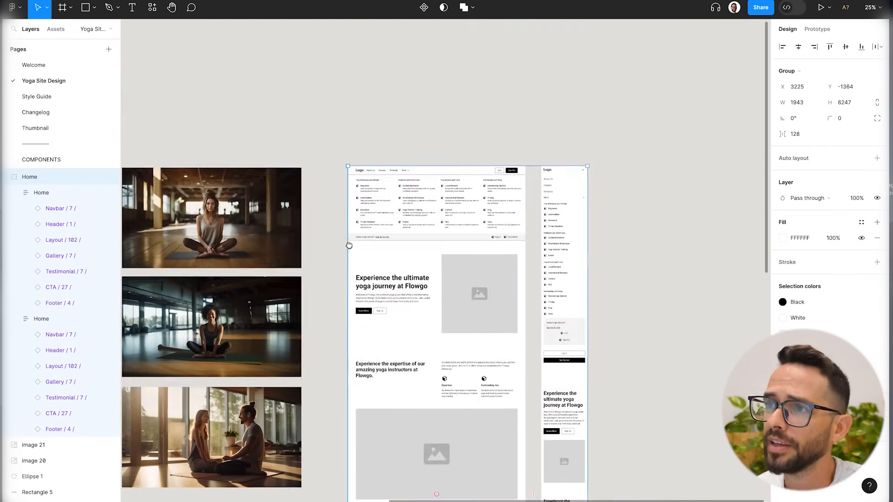
# Examine the desktop Home frame from its navbar and hero section down to the footer.
pyautogui.press('super+equal')
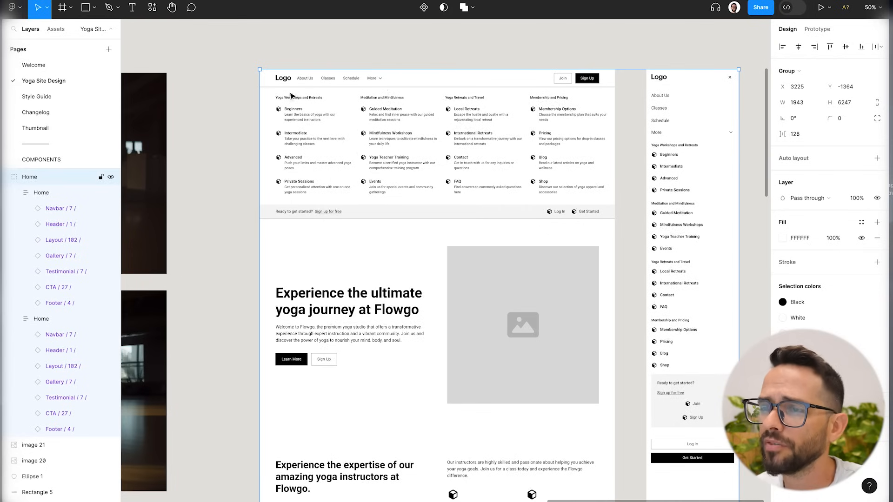
pyautogui.moveTo(351, 138); pyautogui.dragTo(324, 163)
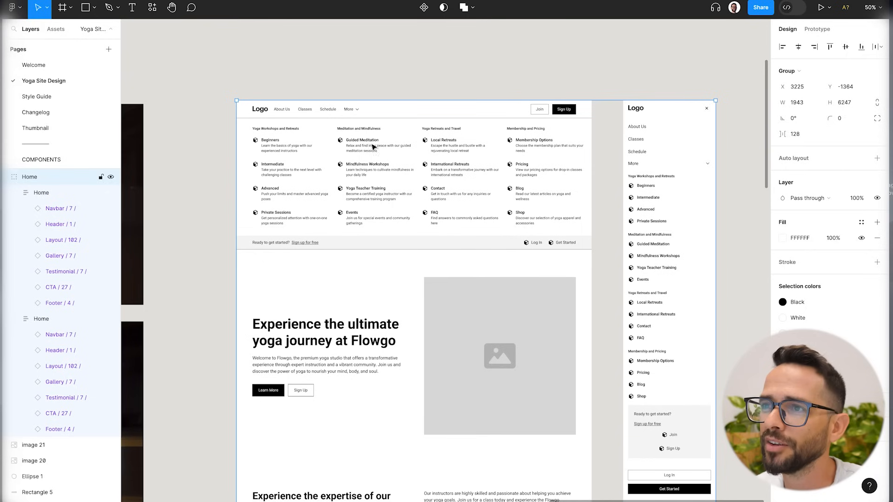
pyautogui.doubleClick(372, 147)
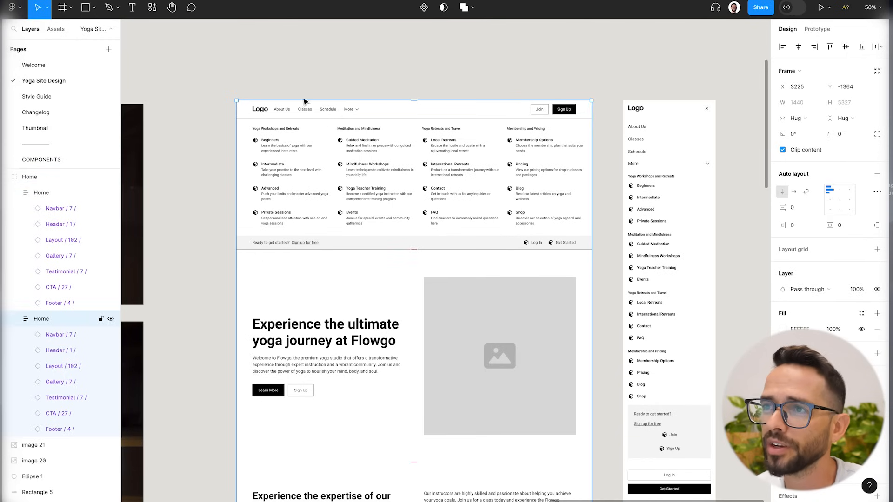
pyautogui.scroll(-10, 360, 212)
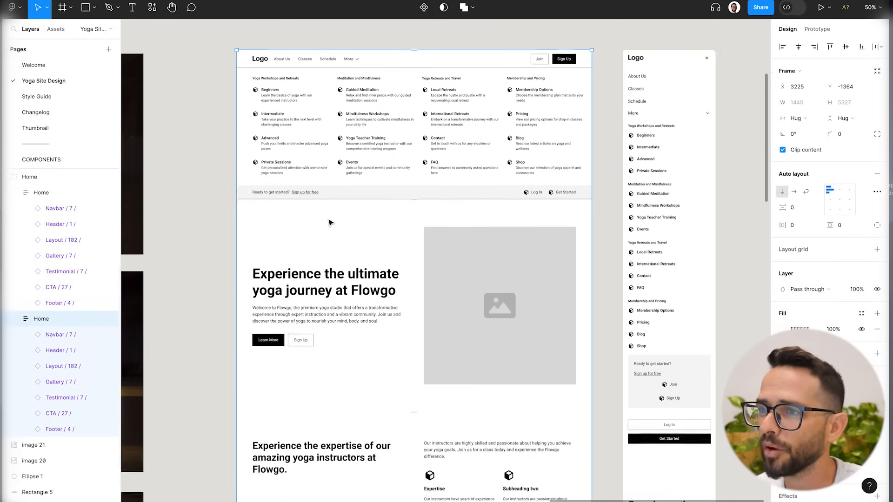
pyautogui.scroll(10, 353, 189)
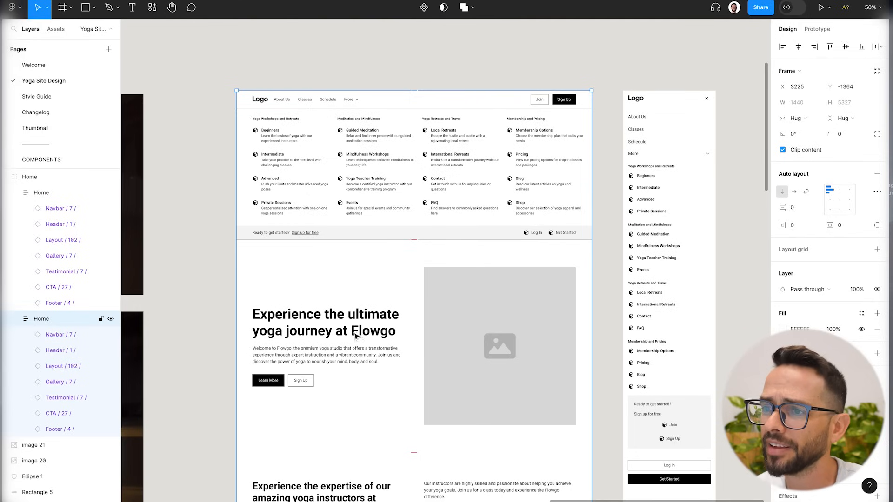
pyautogui.scroll(-20, 356, 336)
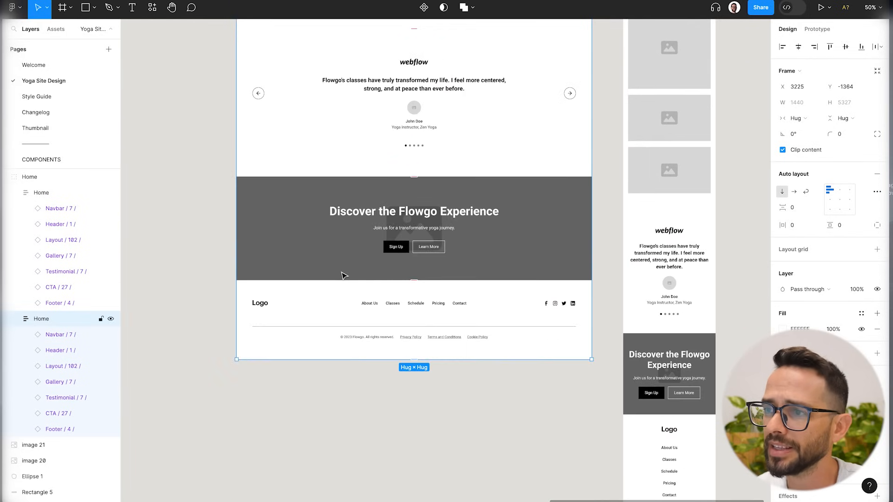
pyautogui.scroll(20, 344, 276)
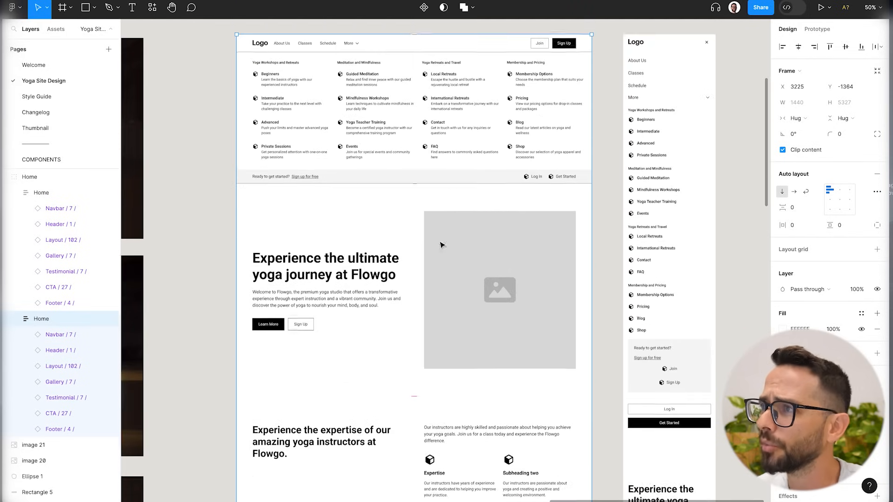
# Examine the mobile Home frame's menu, hero, image showcase and testimonial sections.
pyautogui.scroll(1, 440, 245)
pyautogui.click(643, 118)
pyautogui.press('-')
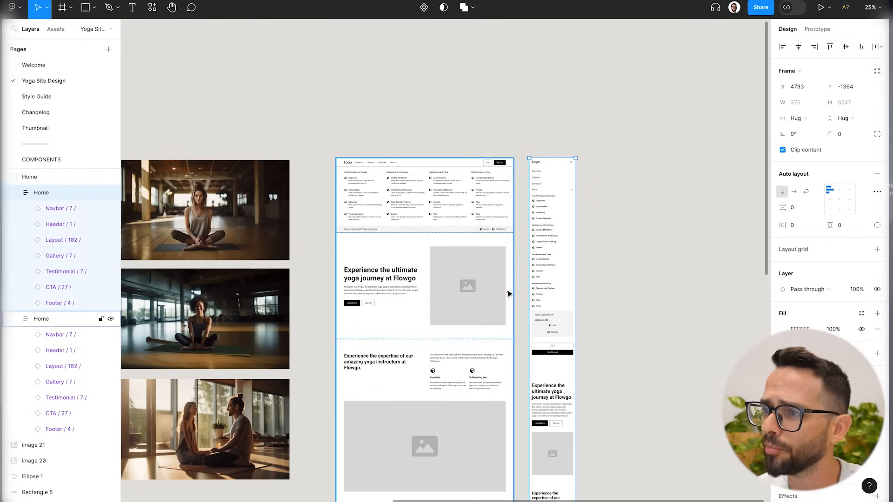
pyautogui.press('+')
pyautogui.hscroll(3, 553, 191)
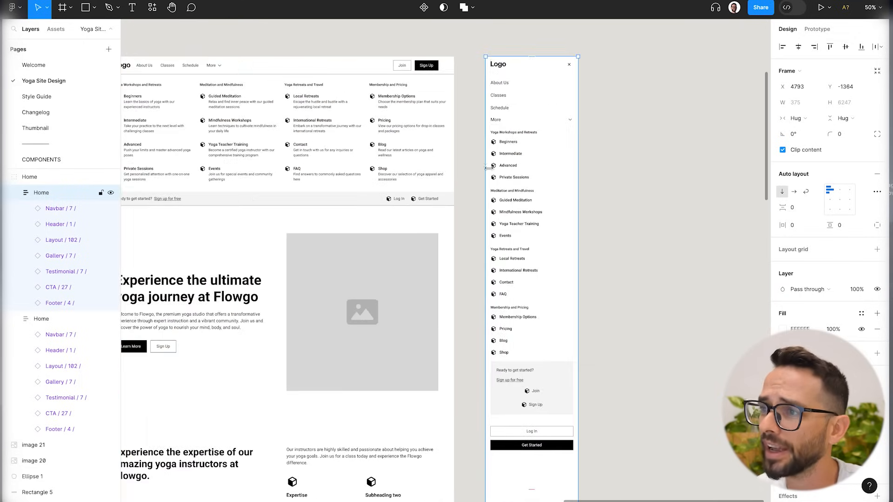
pyautogui.scroll(-4, 560, 188)
pyautogui.scroll(-15, 560, 188)
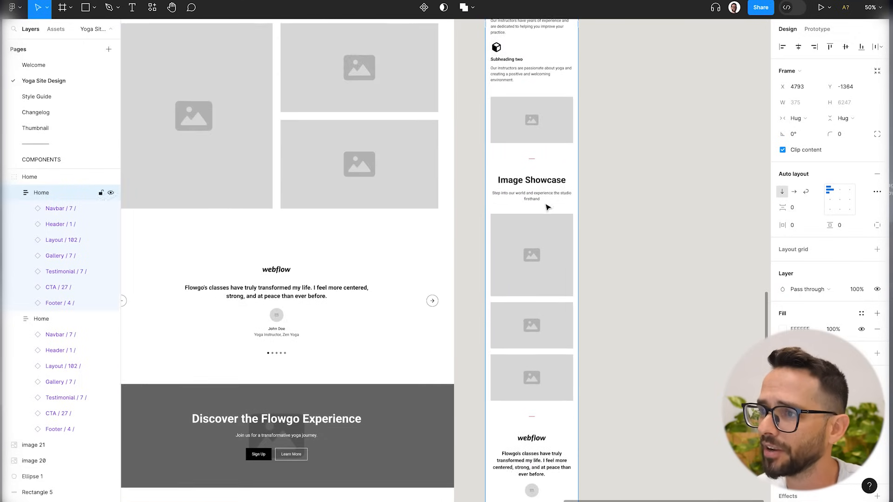
pyautogui.scroll(15, 544, 212)
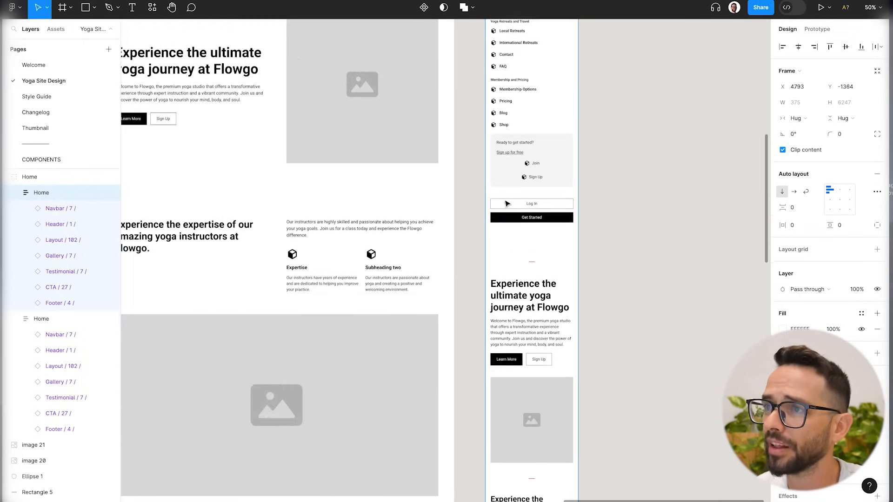
# Move the mobile Home frame horizontally away from the desktop frame to X 6397, keeping Y -1364.
pyautogui.press('-')
pyautogui.moveTo(348, 154); pyautogui.dragTo(394, 212)
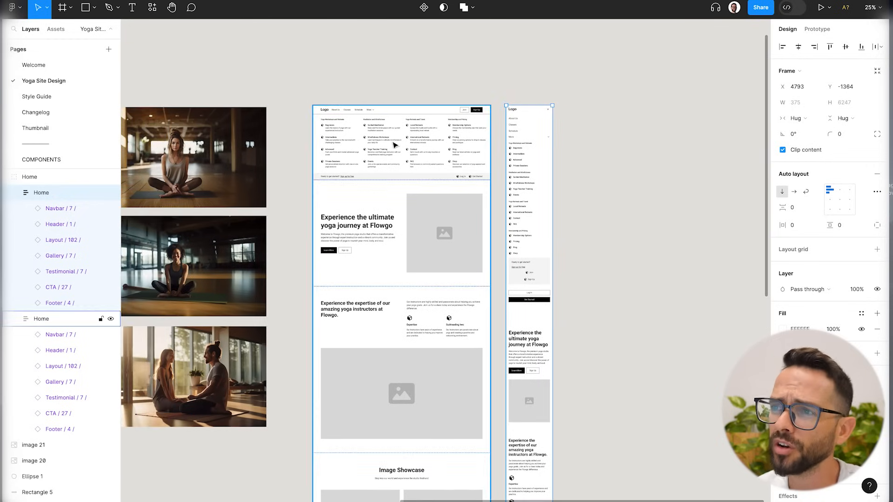
pyautogui.click(374, 88)
pyautogui.click(370, 178)
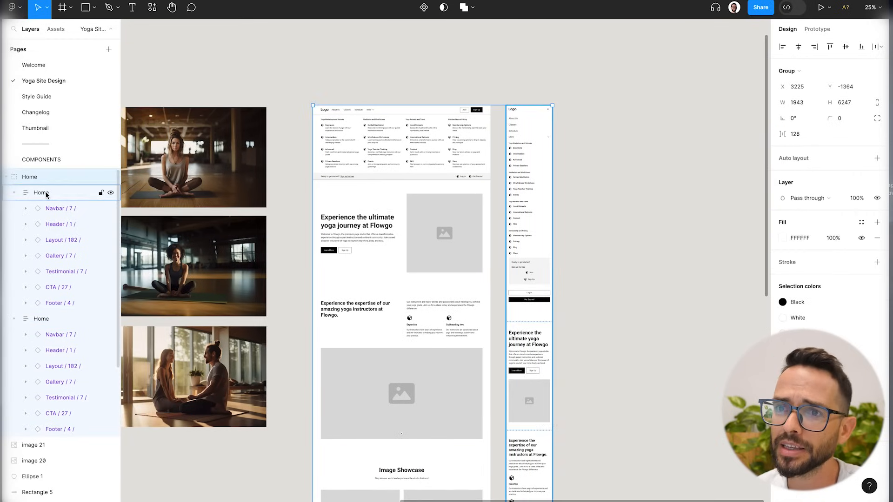
pyautogui.click(62, 212)
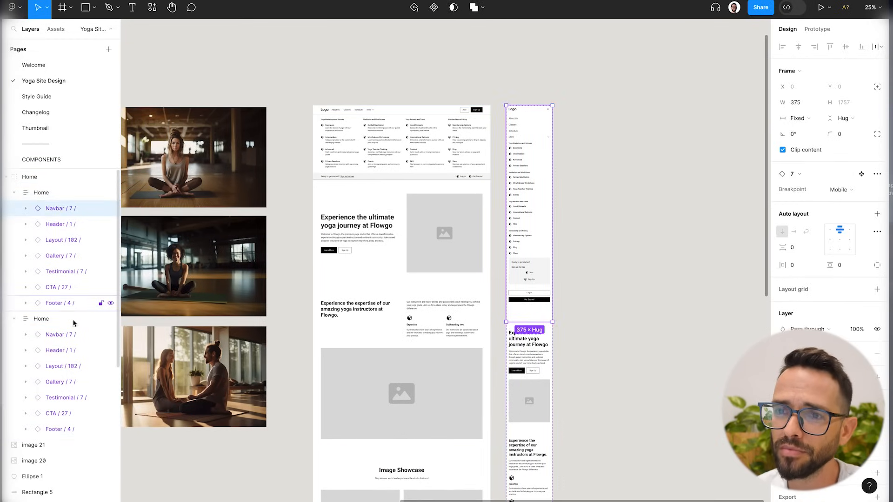
pyautogui.keyDown('shift'); pyautogui.click(65, 303); pyautogui.keyUp('shift')
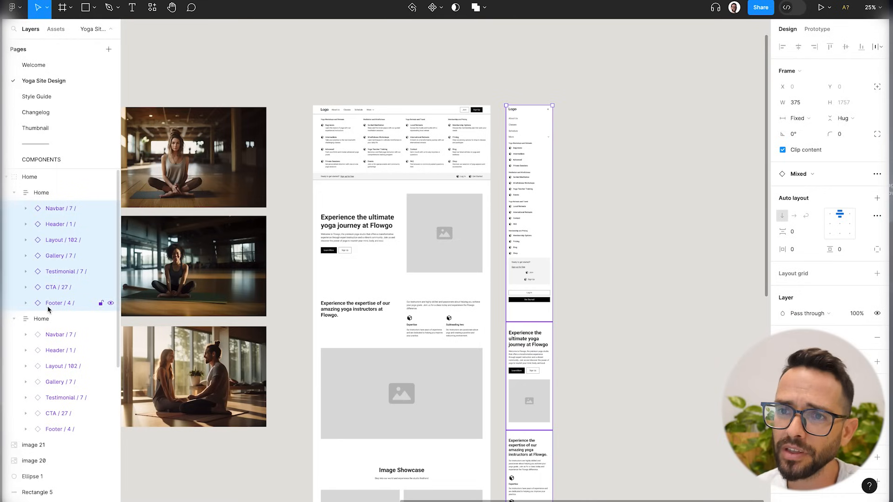
pyautogui.click(391, 160)
pyautogui.click(518, 126)
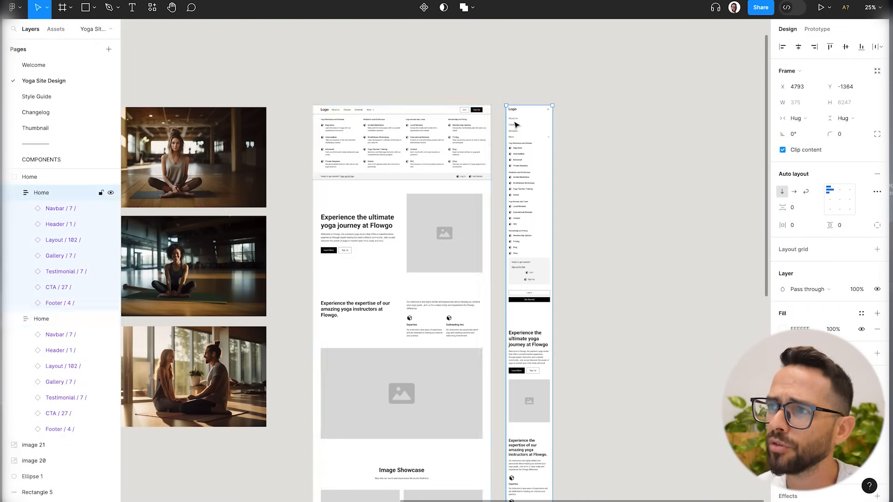
pyautogui.moveTo(529, 138); pyautogui.dragTo(716, 146)
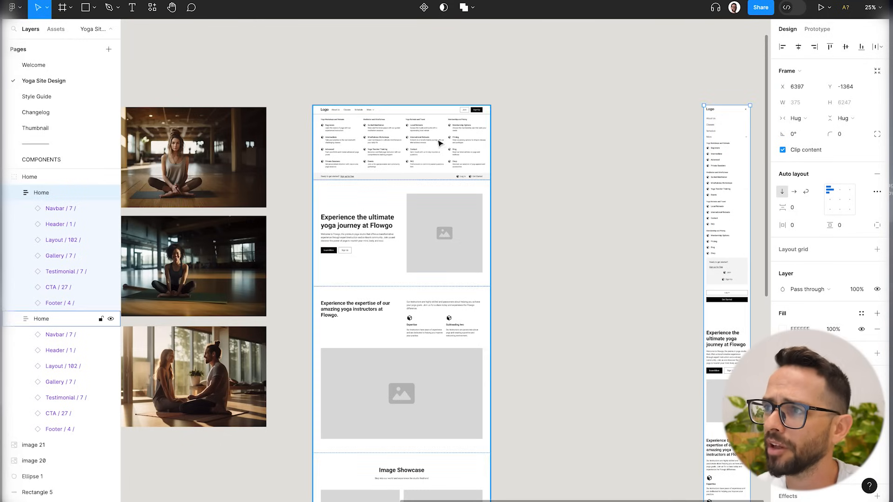
# Detach all section instances of the desktop Home frame, from Navbar / 7 / through Footer / 4 /.
pyautogui.click(407, 160)
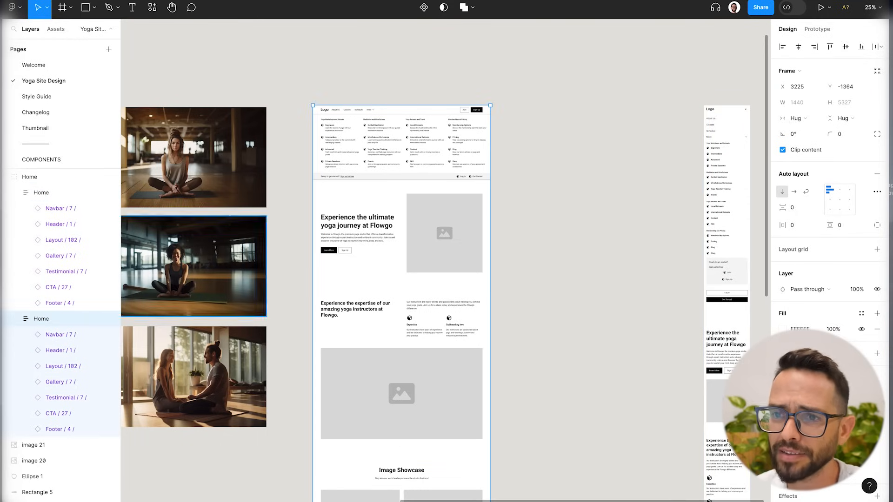
pyautogui.click(68, 335)
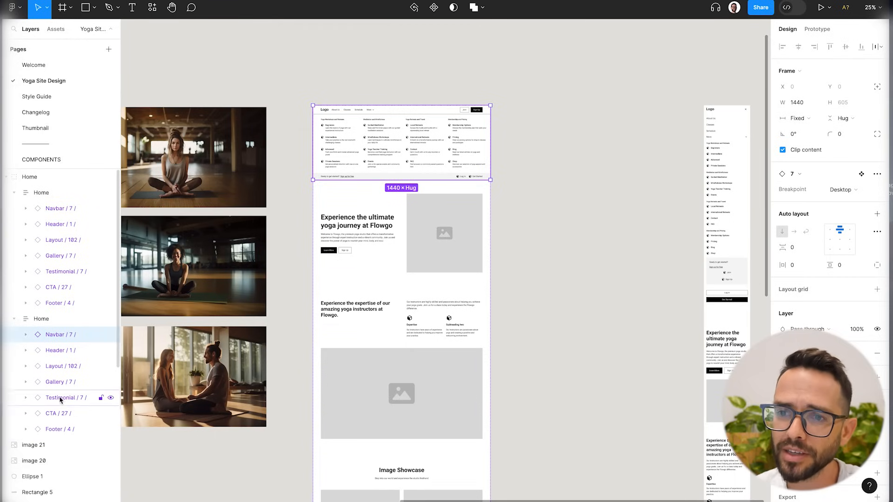
pyautogui.keyDown('shift'); pyautogui.click(64, 430); pyautogui.keyUp('shift')
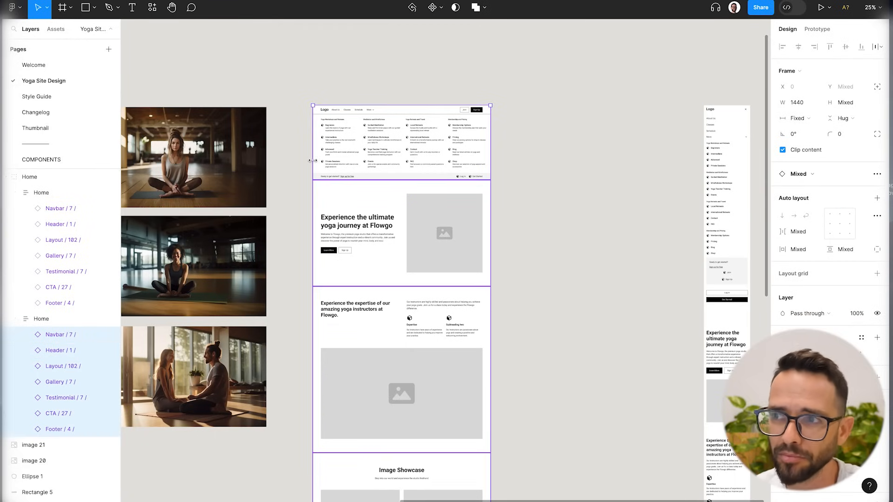
pyautogui.rightClick(54, 340)
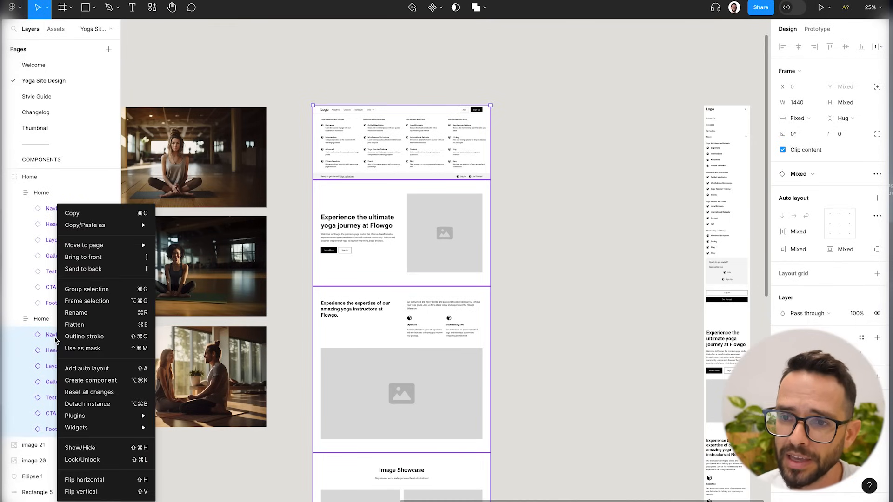
pyautogui.click(79, 404)
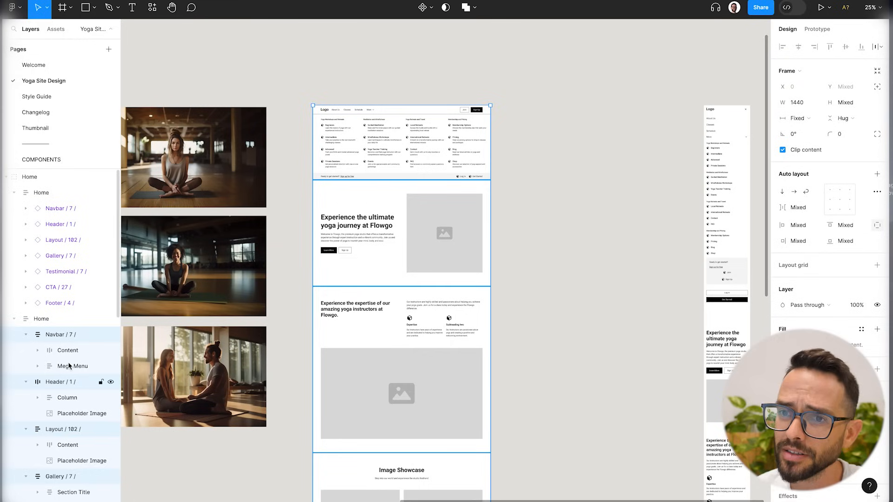
# Ungroup the outer Home group to separate the desktop and mobile Home frames.
pyautogui.click(580, 145)
pyautogui.click(392, 138)
pyautogui.click(392, 139)
pyautogui.click(586, 88)
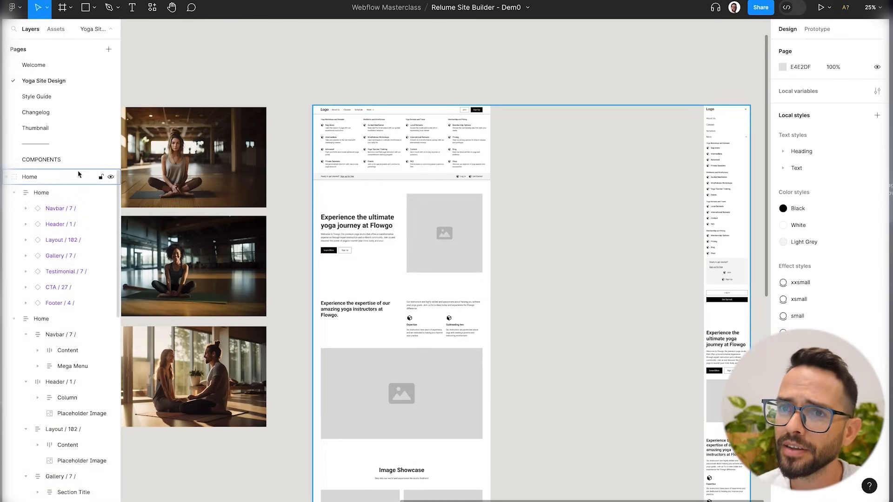
pyautogui.click(52, 174)
pyautogui.press('super+shift+g')
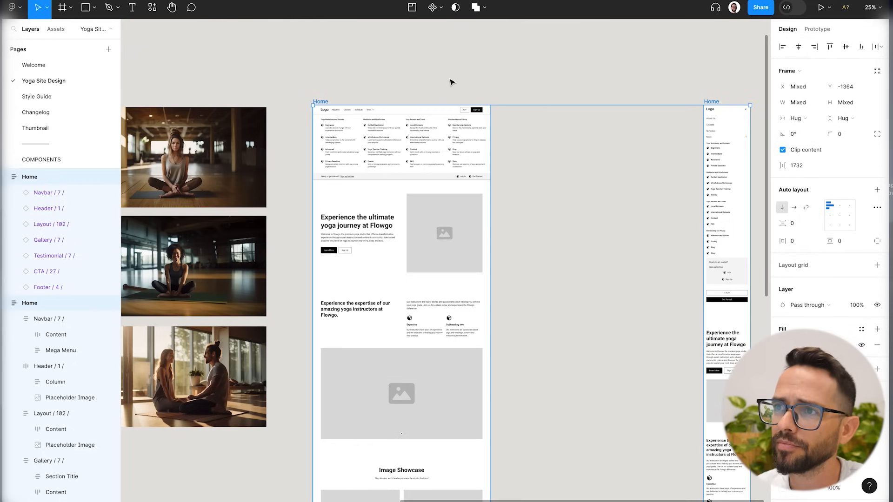
# Hide the Mega Menu layer inside the desktop Home frame's Navbar / 7 /.
pyautogui.click(386, 140)
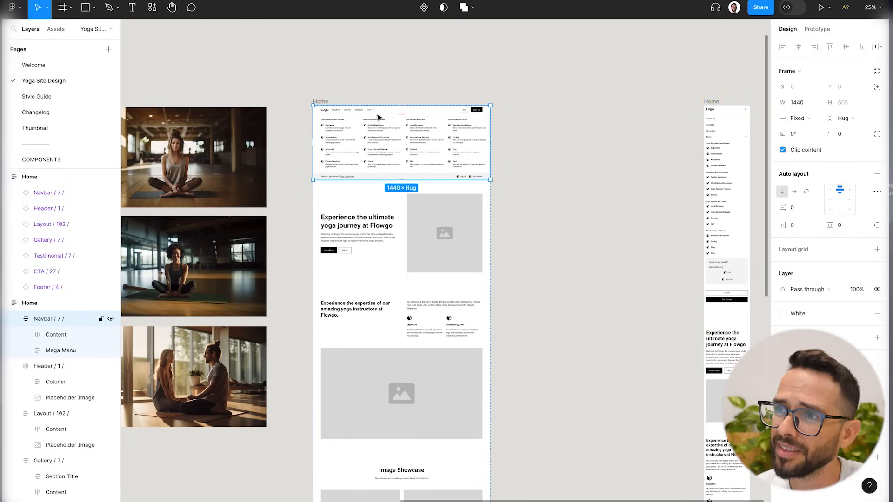
pyautogui.press('super+plus')
pyautogui.moveTo(356, 122); pyautogui.dragTo(368, 317)
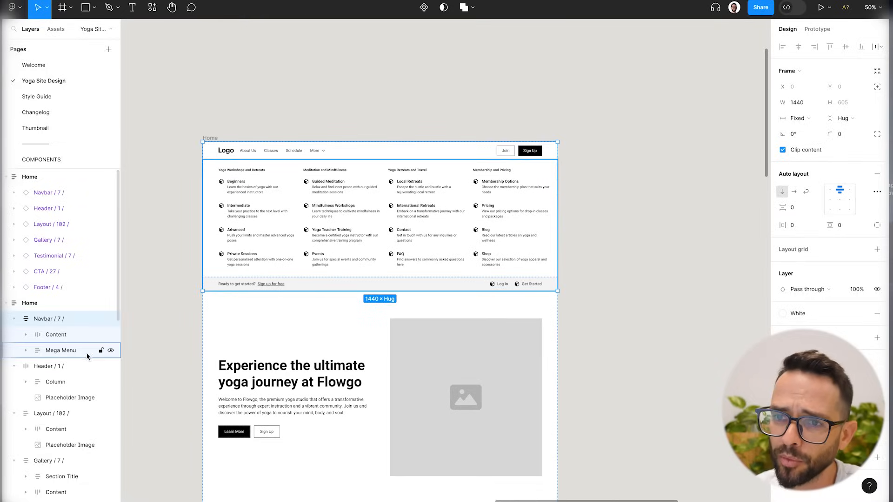
pyautogui.click(110, 351)
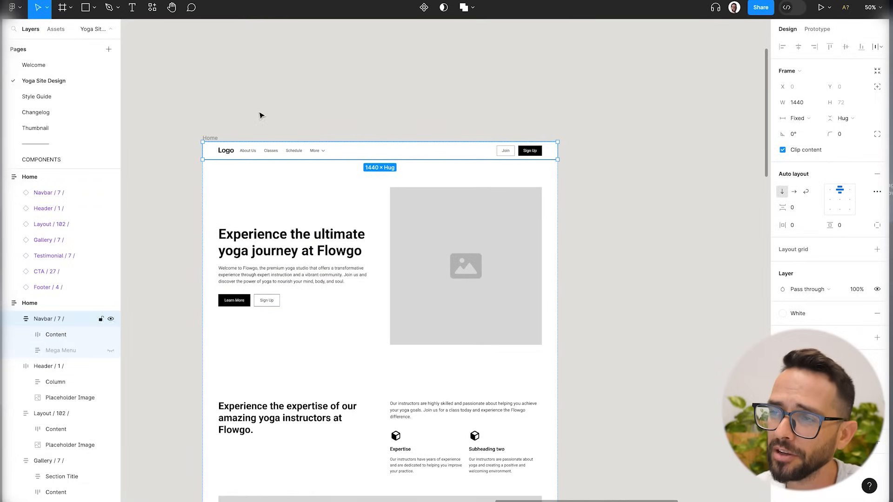
pyautogui.click(111, 351)
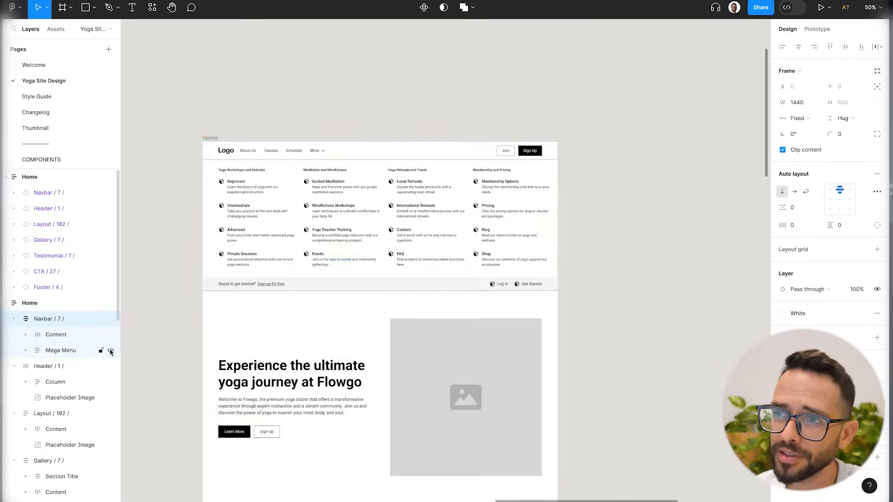
pyautogui.click(111, 351)
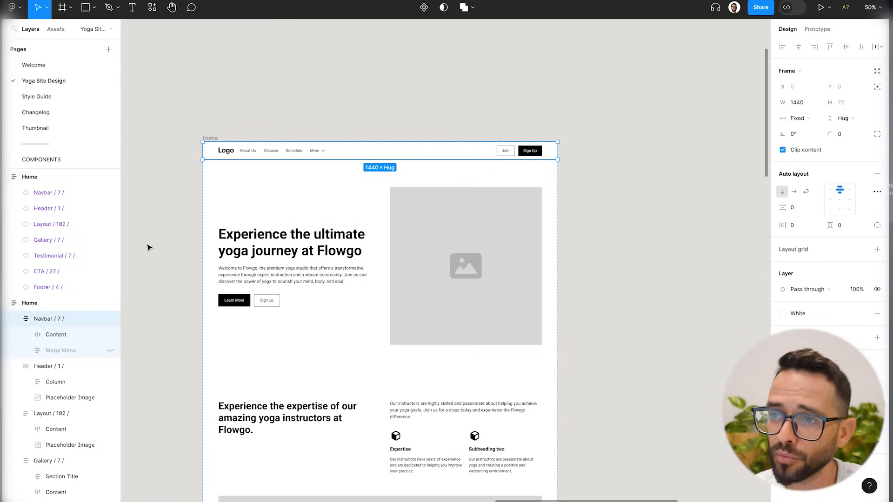
# Examine the desktop Home frame's hero, instructor, showcase and call-to-action sections alongside the collected yoga images.
pyautogui.moveTo(153, 280); pyautogui.dragTo(186, 199)
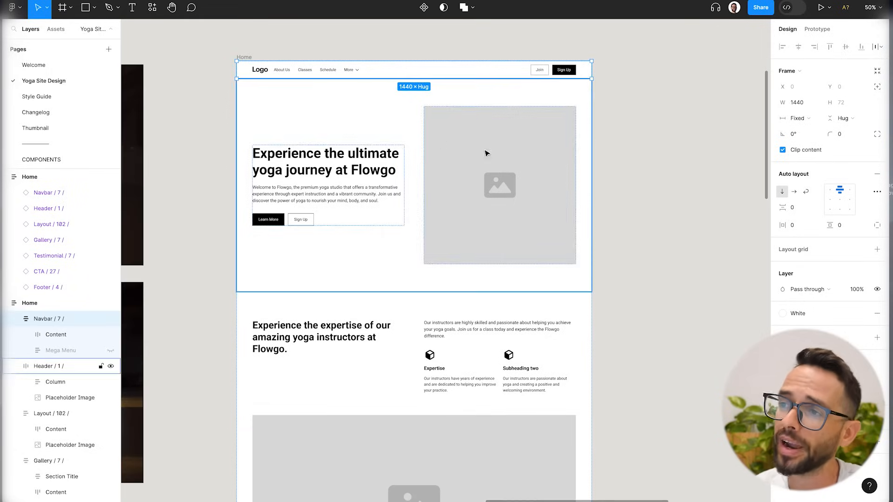
pyautogui.click(634, 202)
pyautogui.scroll(-3, 341, 237)
pyautogui.scroll(-8, 335, 233)
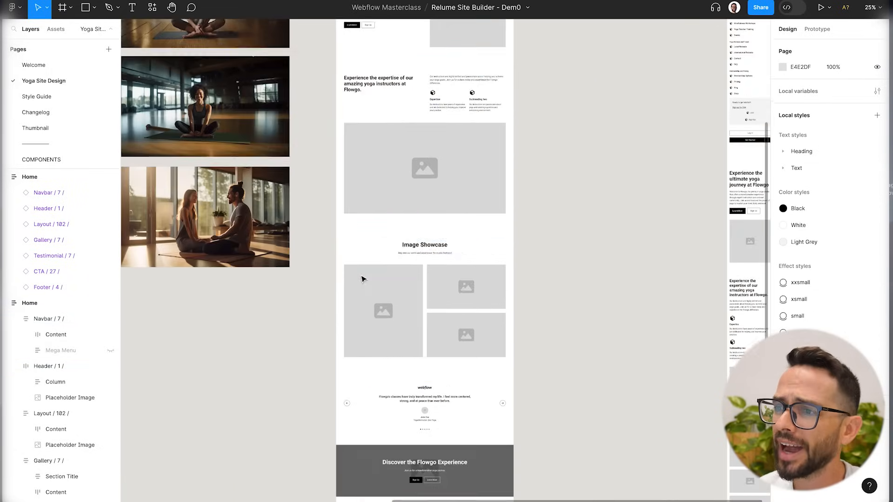
pyautogui.scroll(10, 349, 263)
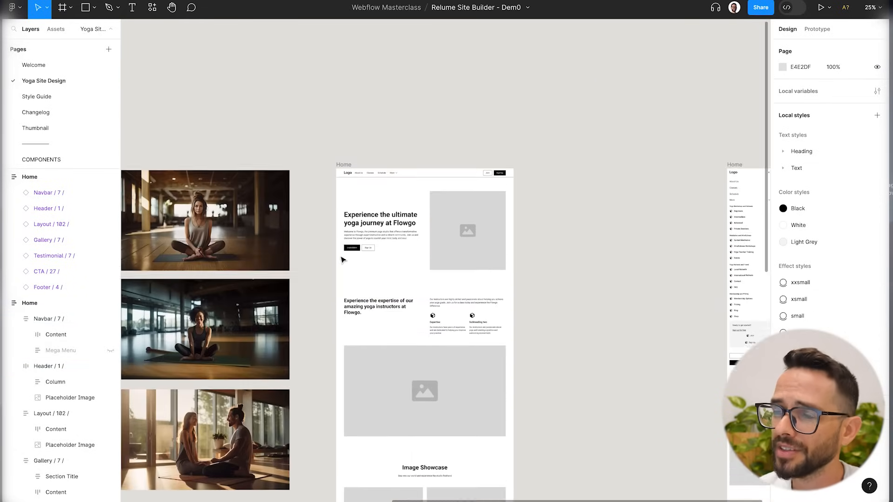
pyautogui.scroll(3, 314, 235)
pyautogui.hscroll(-5, 361, 207)
pyautogui.scroll(2, 361, 207)
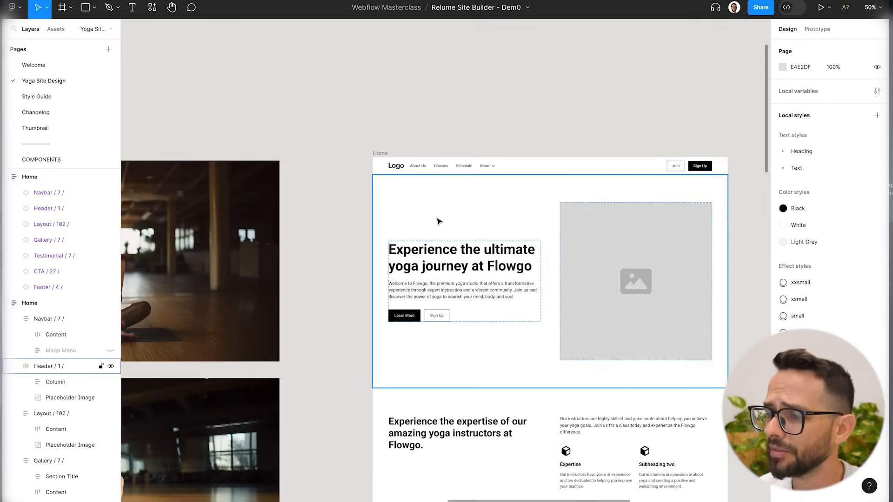
pyautogui.scroll(-3, 432, 223)
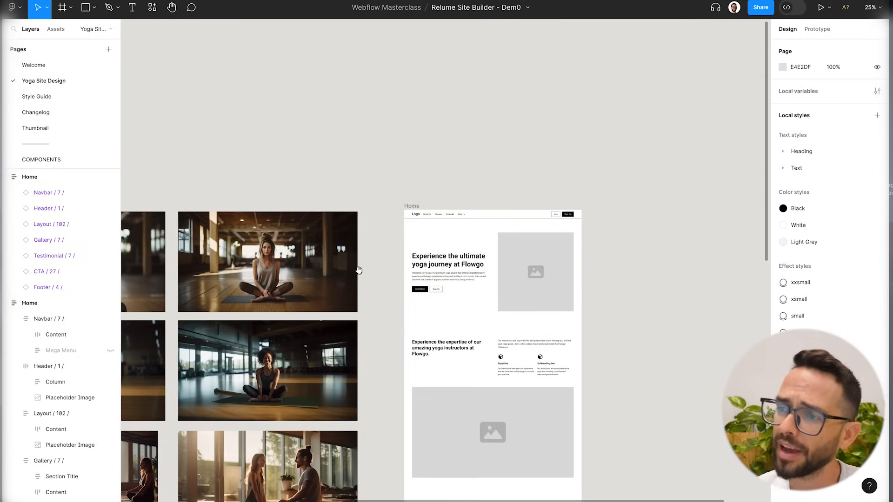
pyautogui.hscroll(3, 356, 265)
pyautogui.scroll(3, 350, 192)
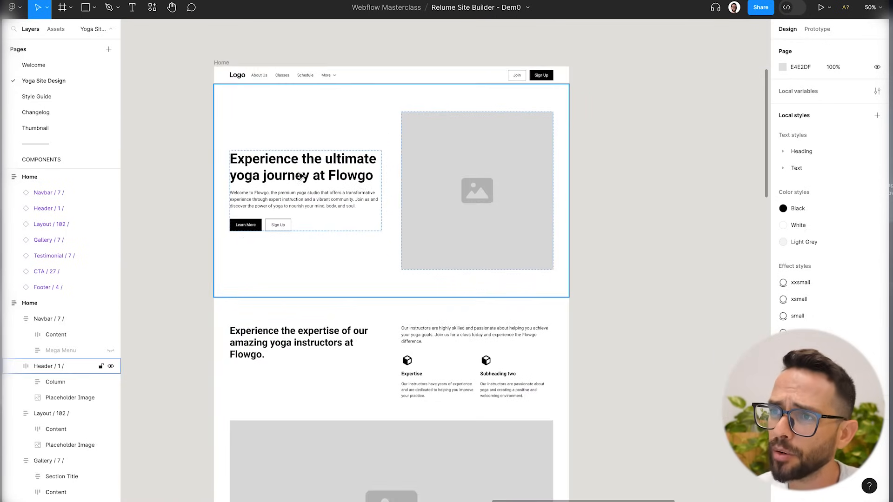
pyautogui.scroll(-5, 289, 176)
pyautogui.scroll(5, 281, 175)
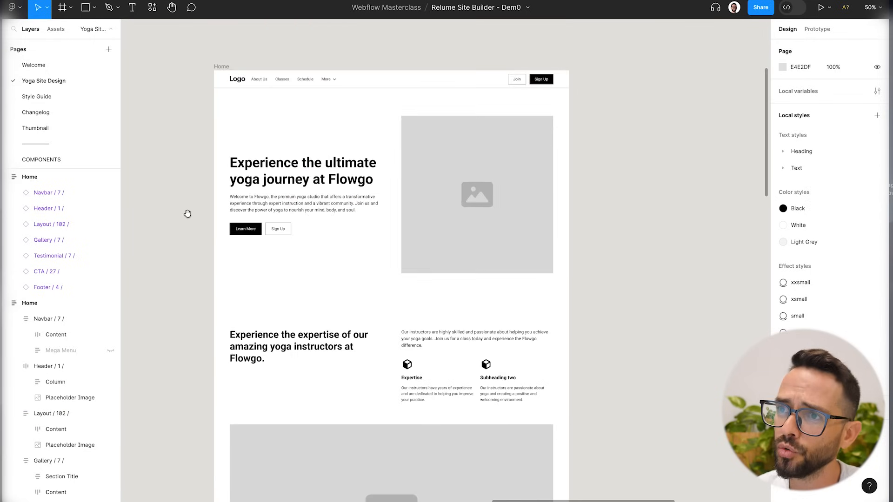
pyautogui.moveTo(187, 214); pyautogui.dragTo(483, 249)
pyautogui.moveTo(282, 227); pyautogui.dragTo(591, 207)
pyautogui.moveTo(391, 231); pyautogui.dragTo(631, 247)
pyautogui.press('super+minus')
pyautogui.moveTo(534, 246); pyautogui.dragTo(750, 241)
pyautogui.moveTo(508, 260); pyautogui.dragTo(60, 265)
pyautogui.moveTo(456, 256); pyautogui.dragTo(328, 257)
pyautogui.moveTo(257, 265); pyautogui.dragTo(530, 270)
pyautogui.moveTo(635, 263); pyautogui.dragTo(349, 239)
pyautogui.press('super+plus')
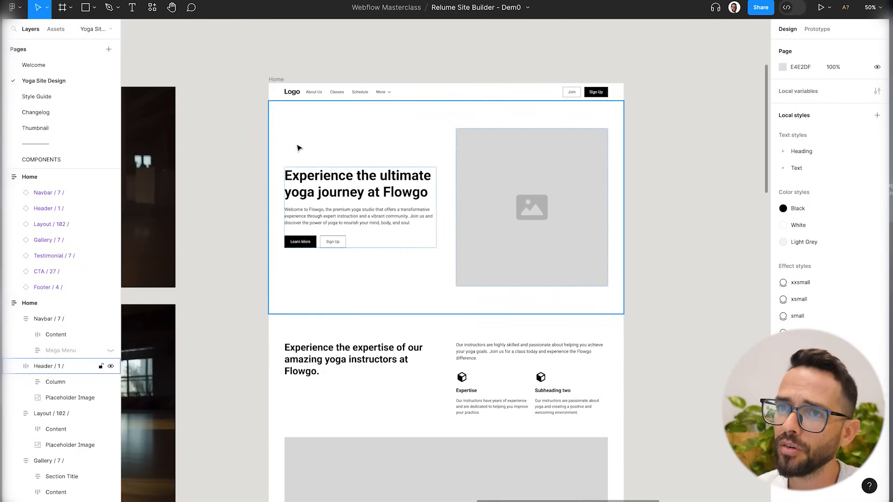
# On the Style Guide page, change the H1 text style's font to Bacasime Antique in the Regular weight.
pyautogui.click(31, 96)
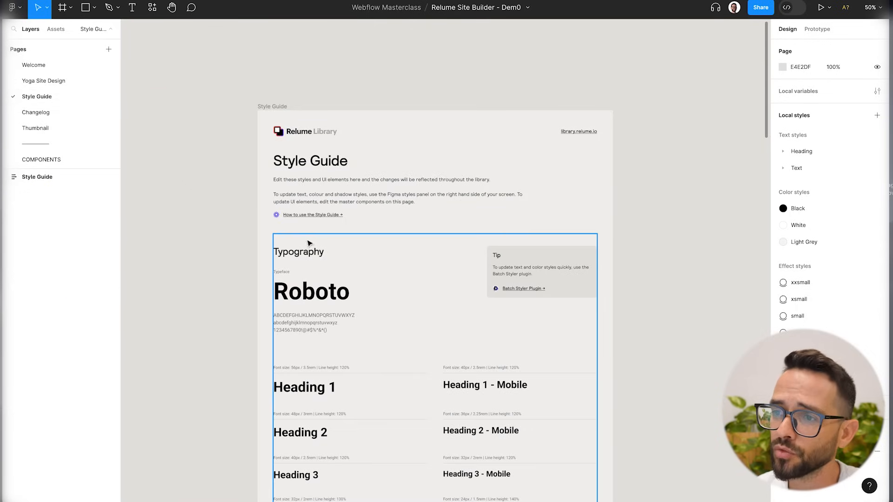
pyautogui.scroll(-3, 261, 279)
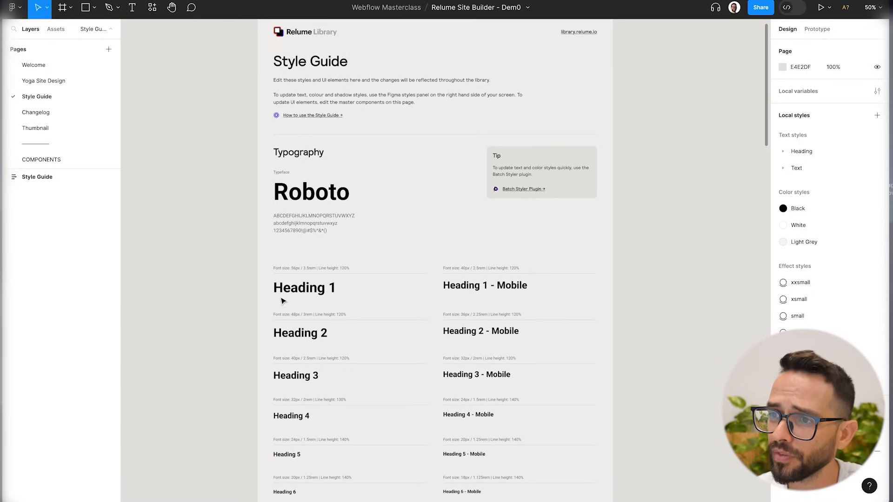
pyautogui.click(307, 293)
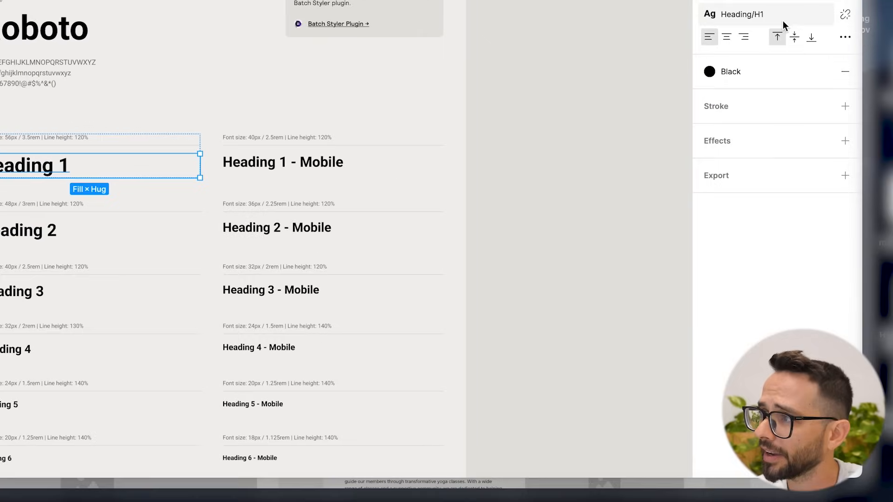
pyautogui.click(812, 15)
pyautogui.click(827, 122)
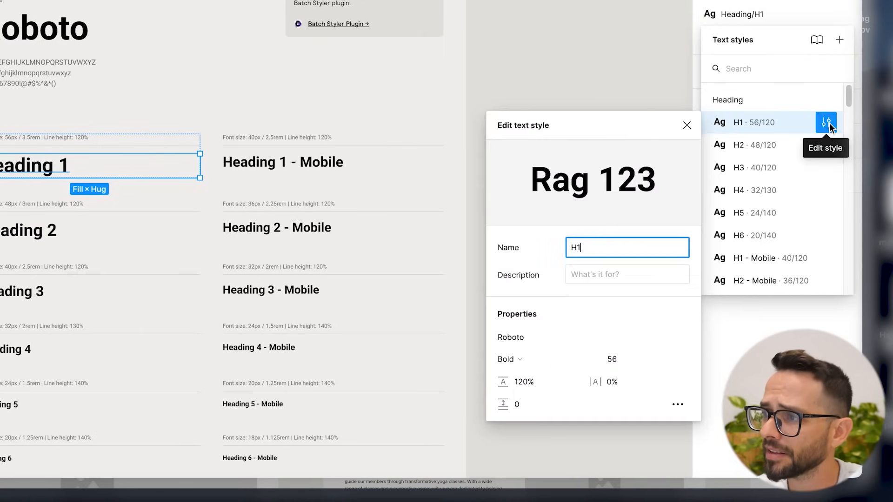
pyautogui.click(521, 336)
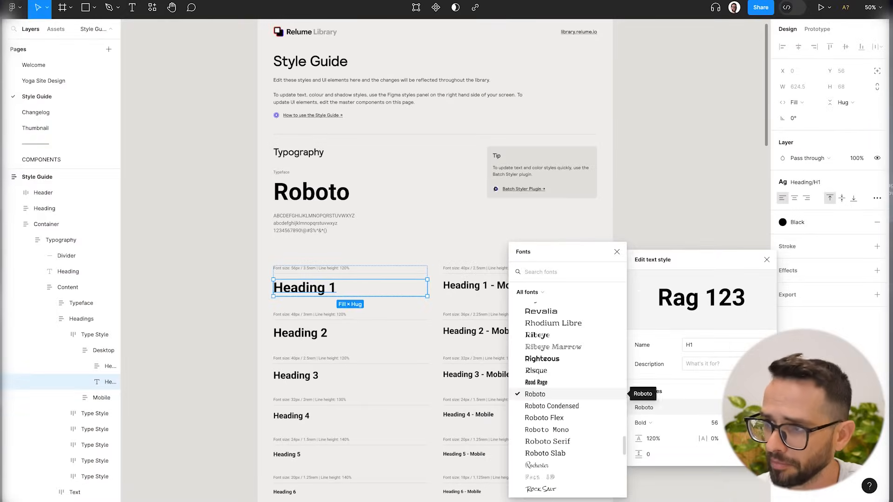
pyautogui.write('bac')
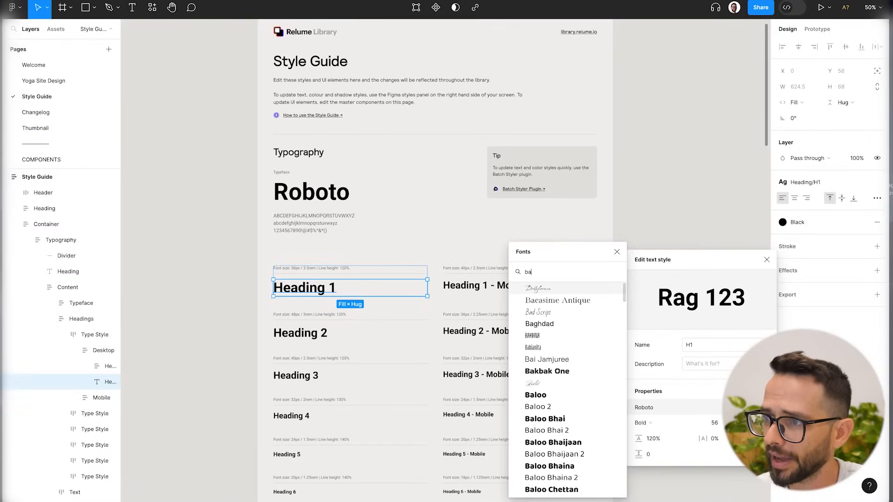
pyautogui.click(554, 290)
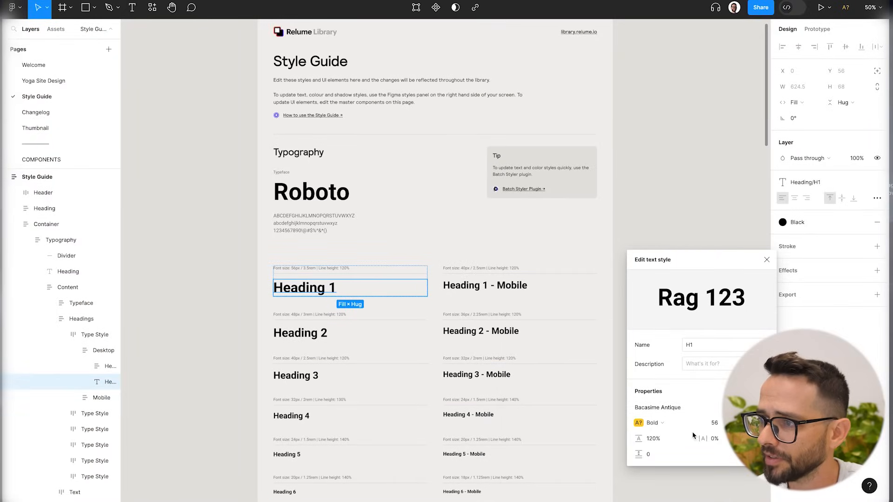
pyautogui.click(653, 422)
pyautogui.click(672, 424)
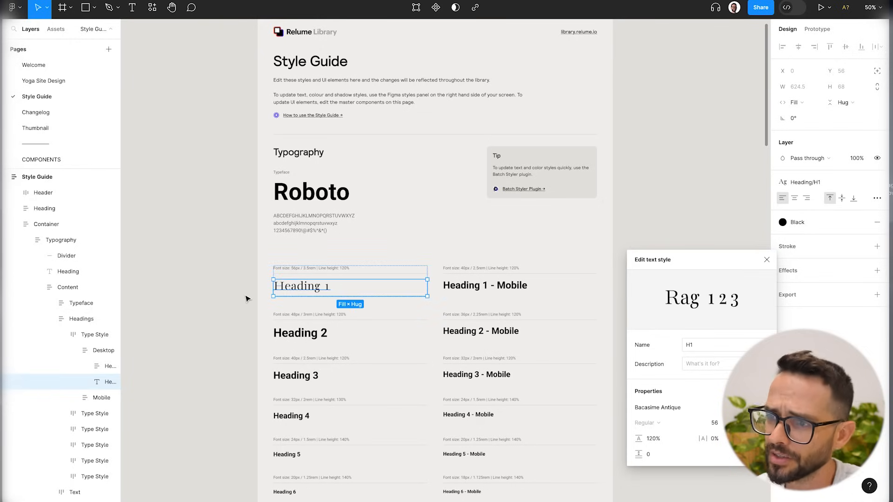
pyautogui.hotkey('shift', '0')
pyautogui.moveTo(331, 277); pyautogui.dragTo(466, 233)
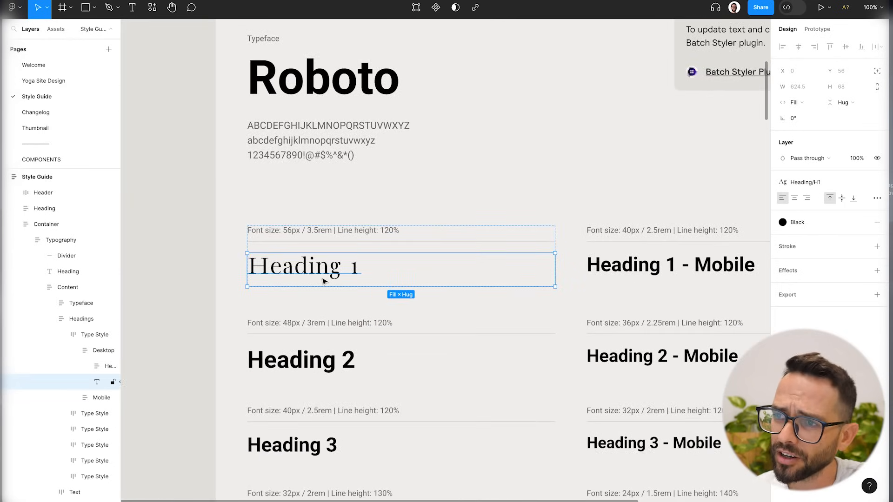
# Change the H2 text style's font to Bacasime Antique in the Regular weight.
pyautogui.click(291, 370)
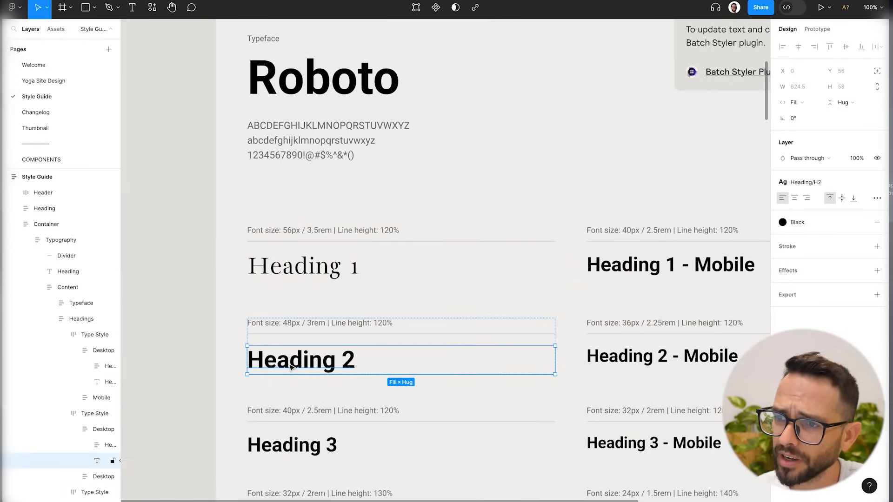
pyautogui.click(816, 184)
pyautogui.click(863, 276)
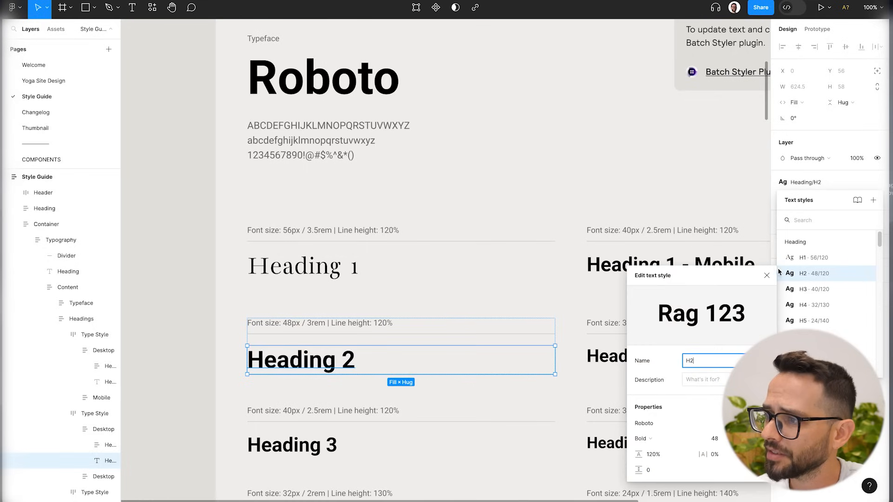
pyautogui.click(651, 421)
pyautogui.write('bac')
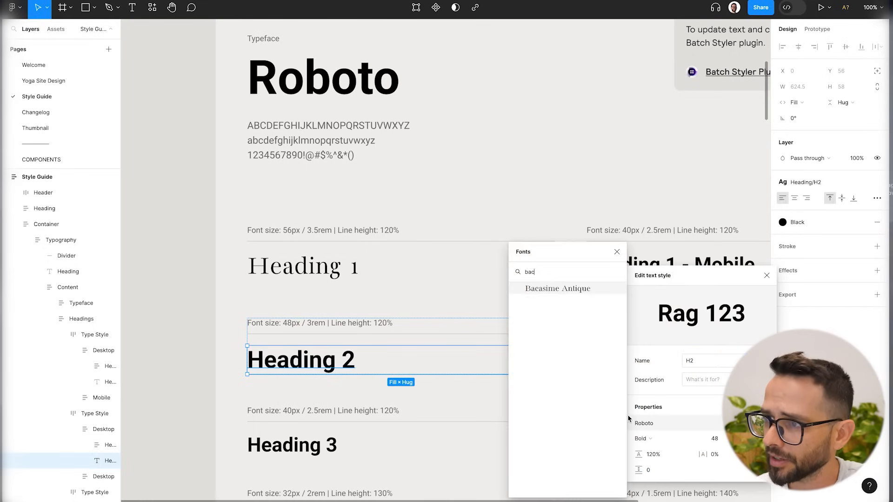
pyautogui.click(552, 291)
pyautogui.click(658, 442)
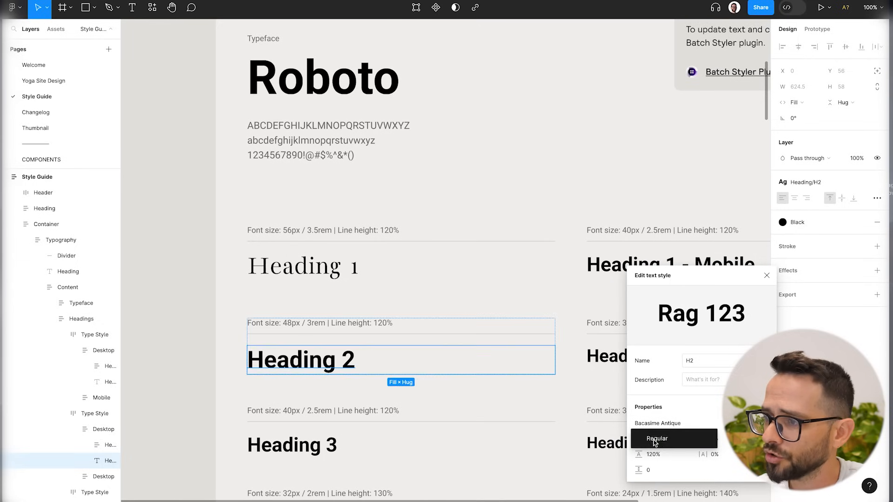
pyautogui.press('Return')
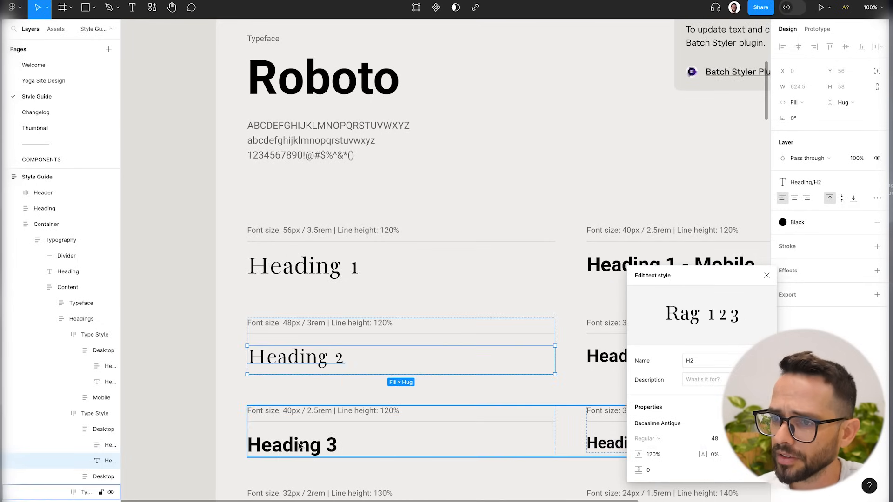
# Change the H3 text style's font to Bacasime Antique in the Regular weight.
pyautogui.click(318, 440)
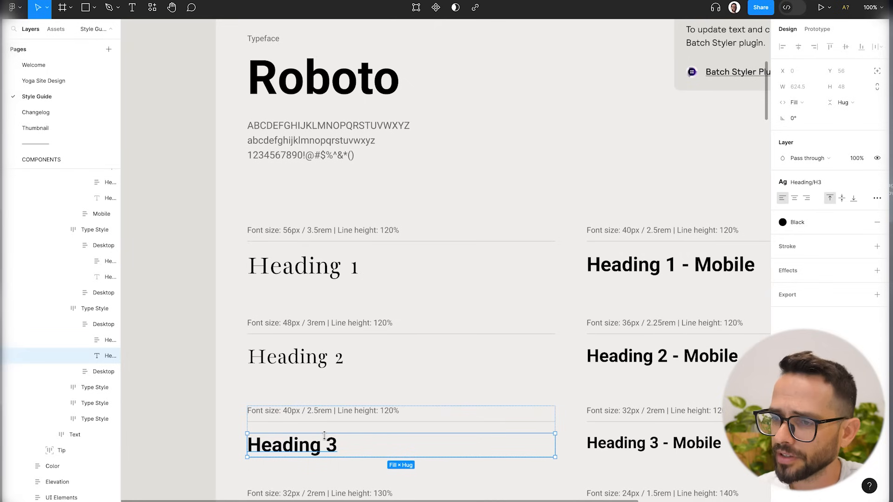
pyautogui.click(809, 183)
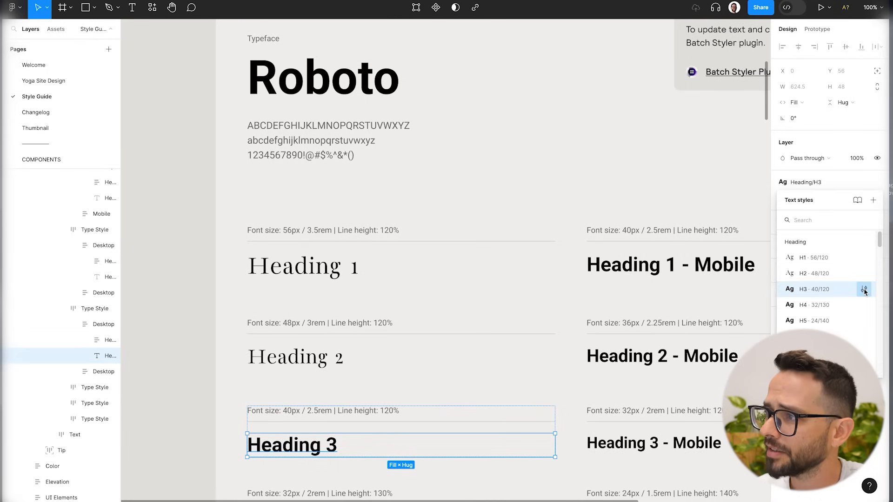
pyautogui.click(864, 289)
pyautogui.click(648, 442)
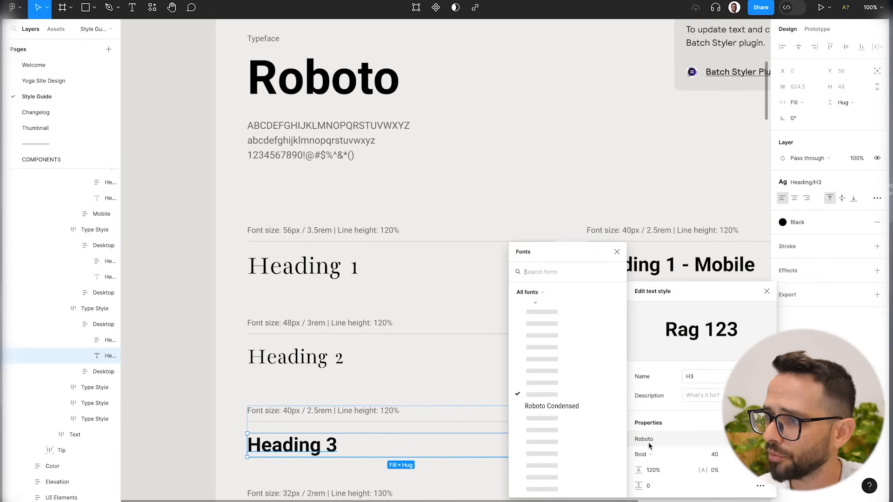
pyautogui.write('bac')
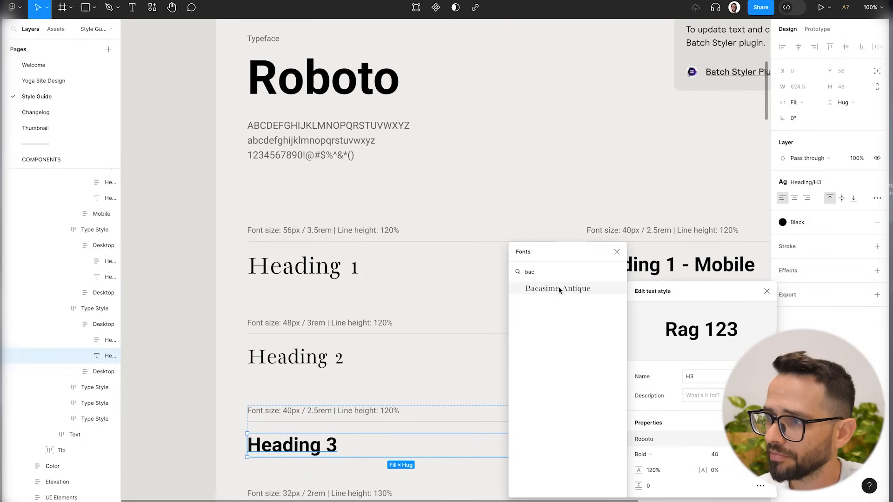
pyautogui.click(559, 290)
pyautogui.click(662, 455)
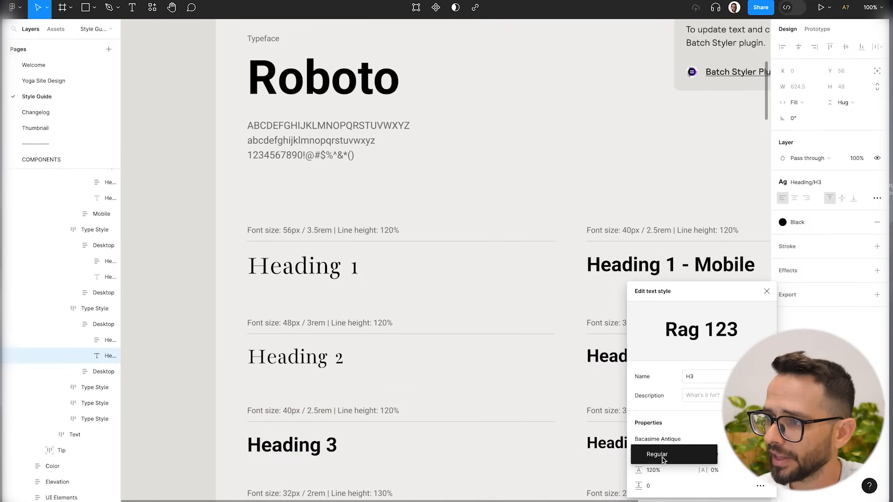
pyautogui.click(658, 455)
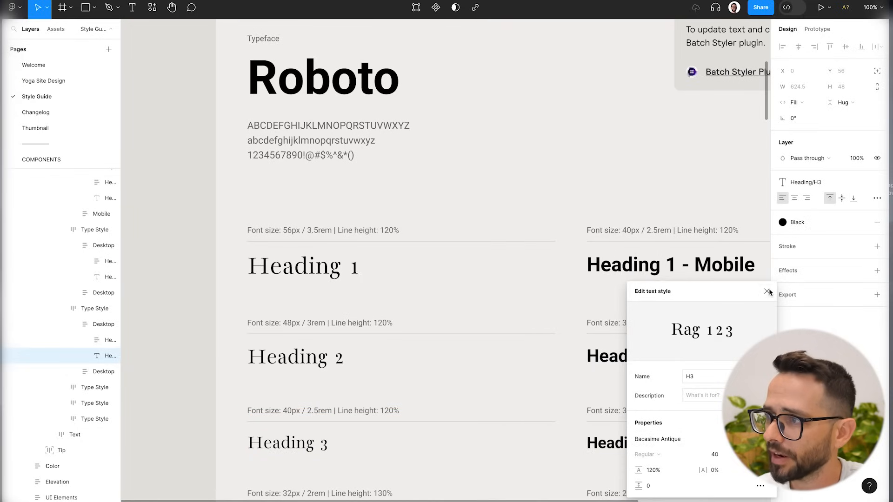
pyautogui.click(767, 291)
pyautogui.click(182, 291)
# Examine the restyled headings throughout the desktop Home frame on the Yoga Site Design page.
pyautogui.press('-')
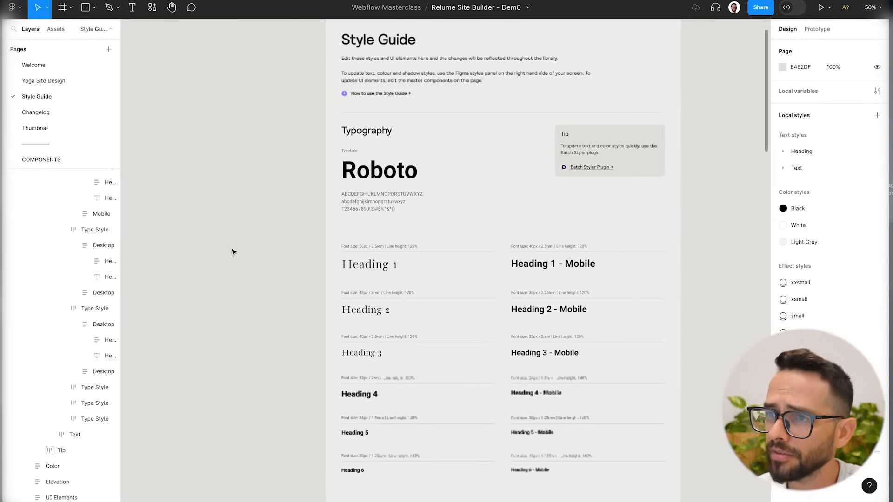
pyautogui.click(49, 63)
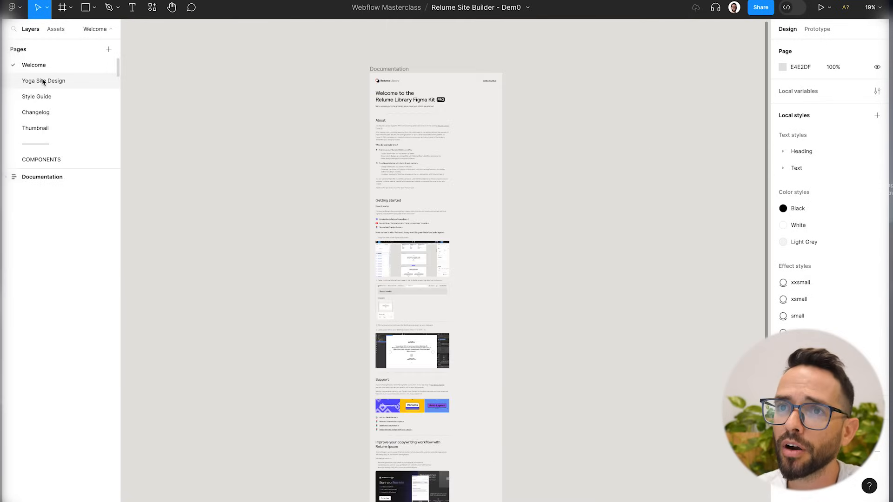
pyautogui.click(42, 80)
pyautogui.press('+')
pyautogui.press('-')
pyautogui.press('+')
pyautogui.moveTo(293, 141); pyautogui.dragTo(370, 220)
pyautogui.press('-')
pyautogui.scroll(-10, 440, 323)
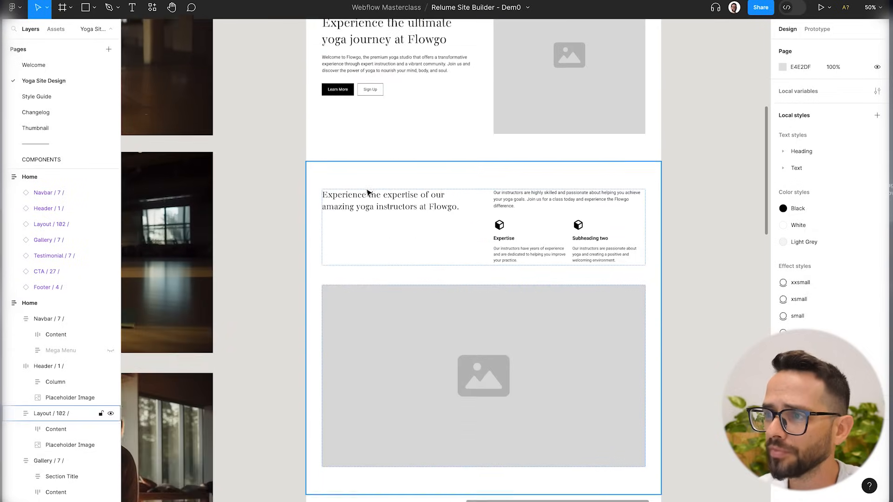
pyautogui.scroll(-10, 443, 296)
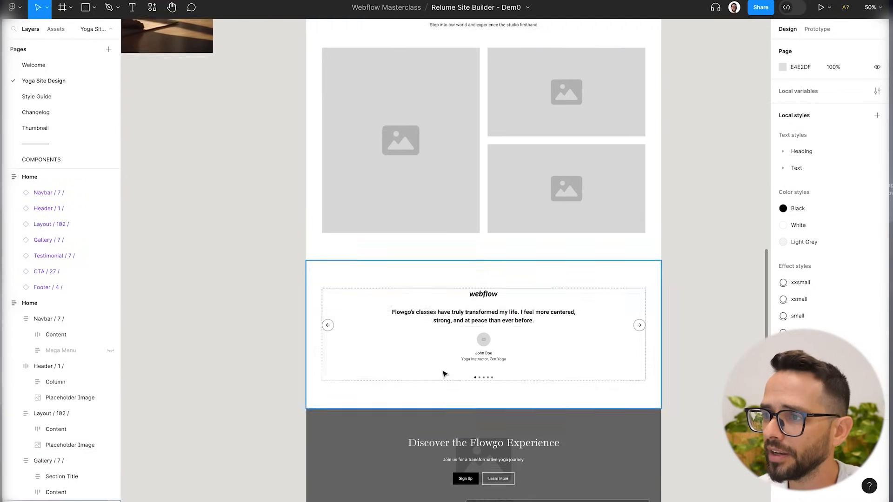
pyautogui.scroll(20, 431, 276)
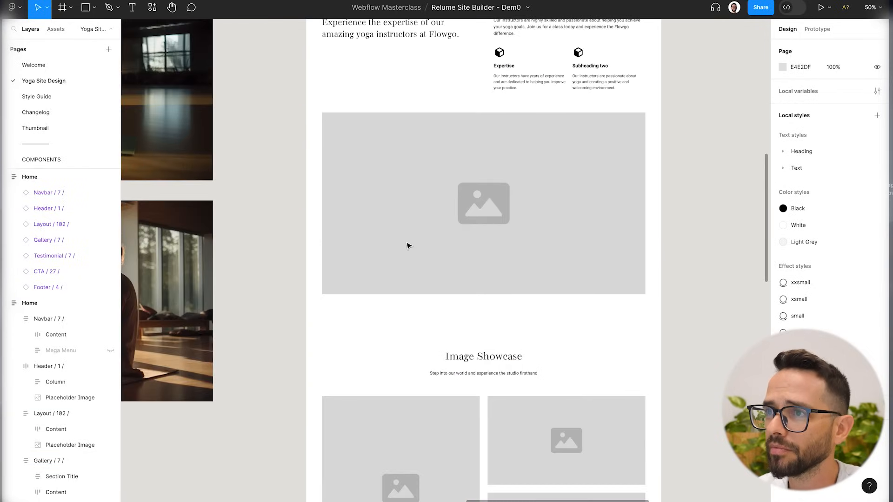
pyautogui.hotkey('shift', '0')
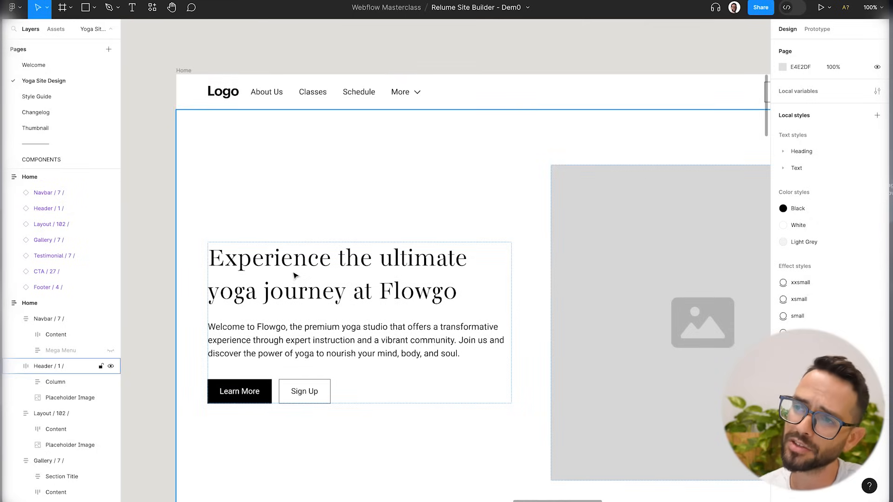
# Set the H1 text style's line height to 100% from the hero heading in the desktop Home frame.
pyautogui.keyDown('ctrl'); pyautogui.click(251, 291); pyautogui.keyUp('ctrl')
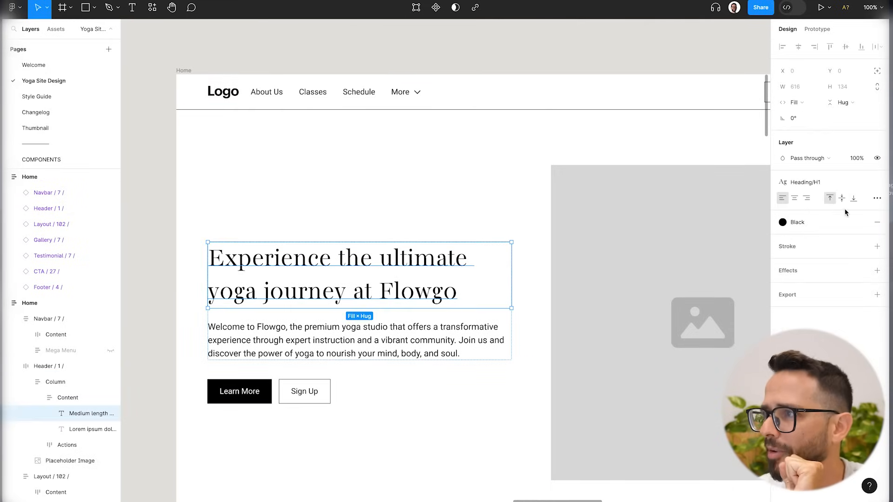
pyautogui.click(819, 183)
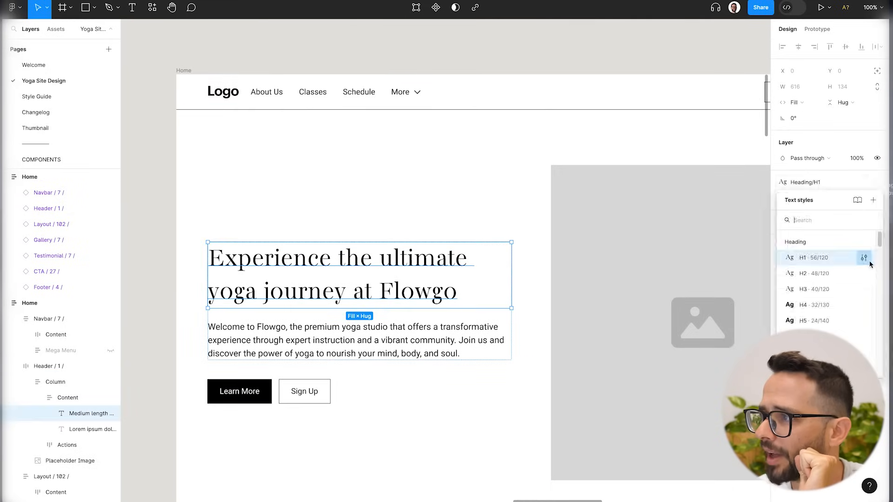
pyautogui.click(868, 259)
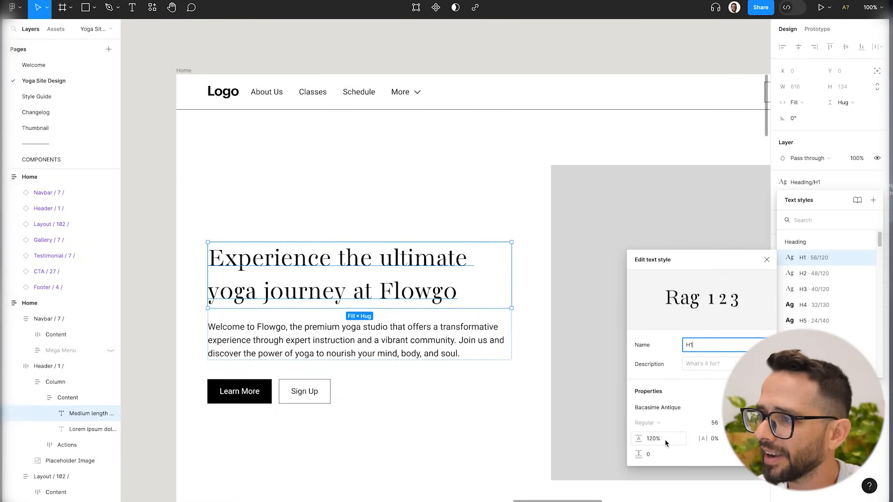
pyautogui.moveTo(658, 442); pyautogui.dragTo(646, 440)
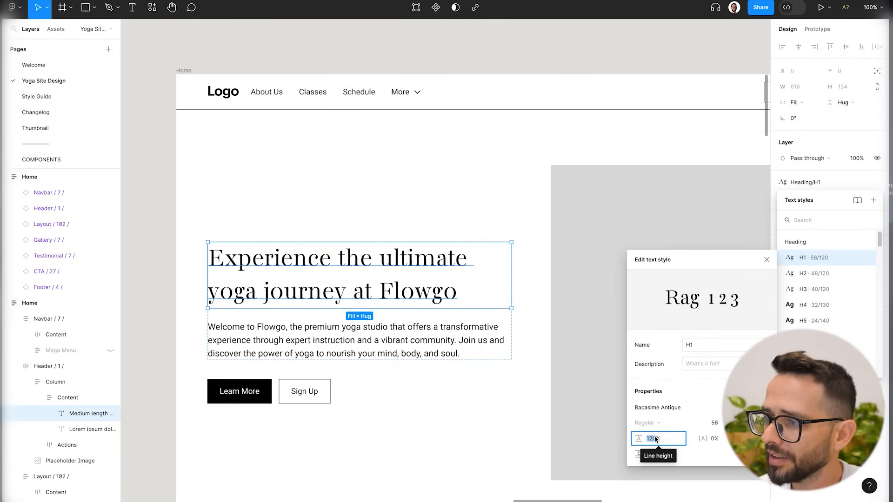
pyautogui.write('10')
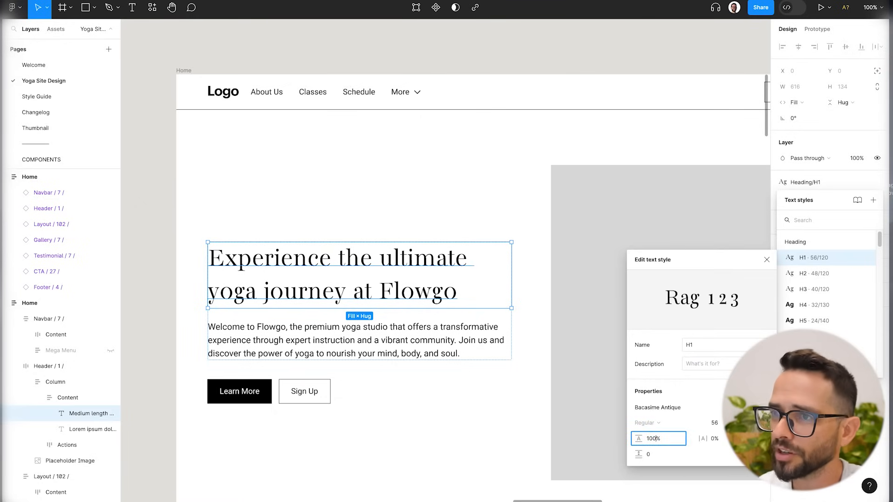
pyautogui.press('Return')
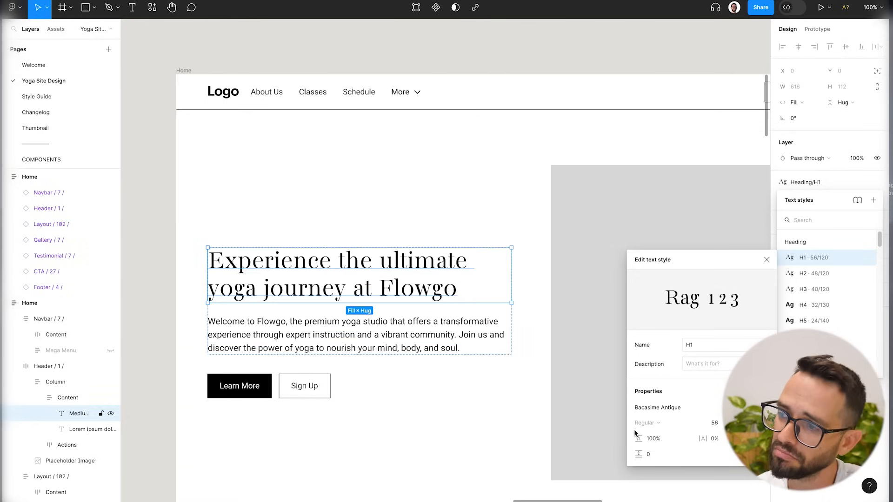
pyautogui.click(164, 267)
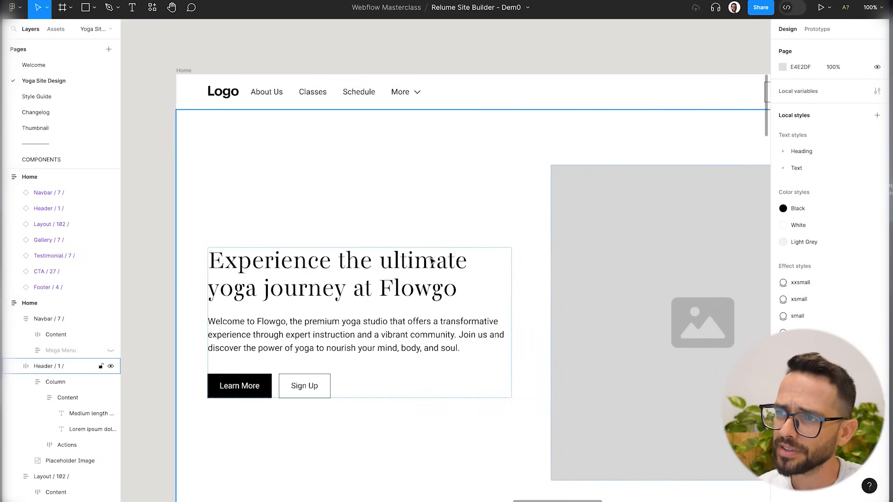
# Set the H1 text style's letter case to Title case in its type settings.
pyautogui.keyDown('super'); pyautogui.click(410, 279); pyautogui.keyUp('super')
pyautogui.click(832, 181)
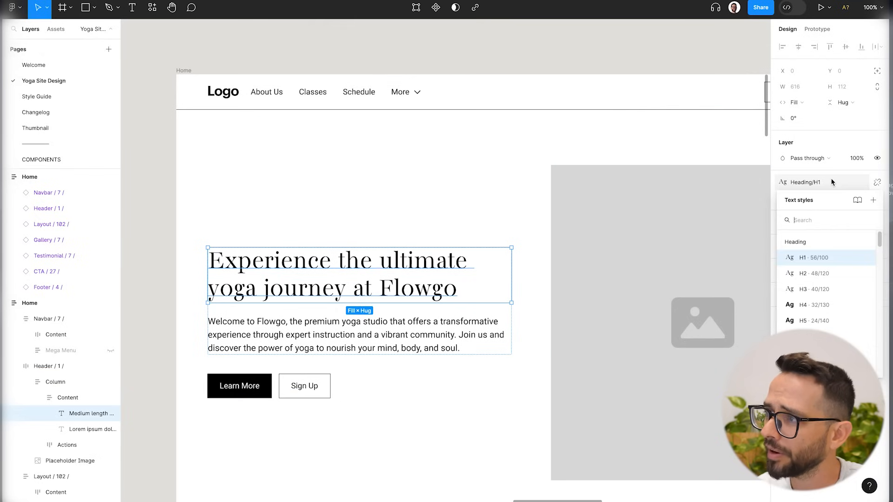
pyautogui.click(864, 258)
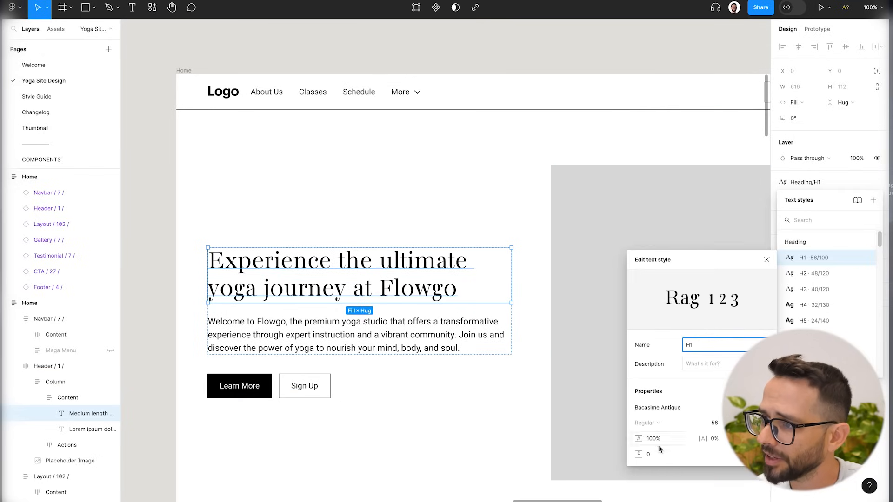
pyautogui.click(766, 454)
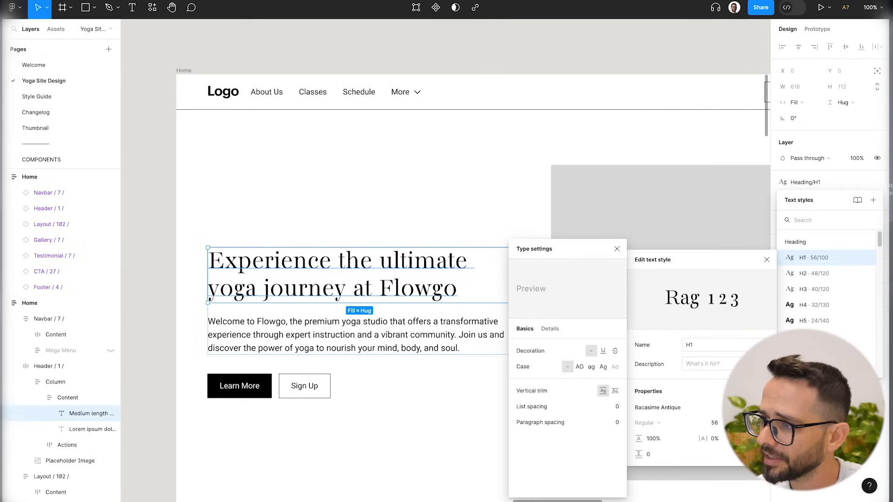
pyautogui.click(602, 368)
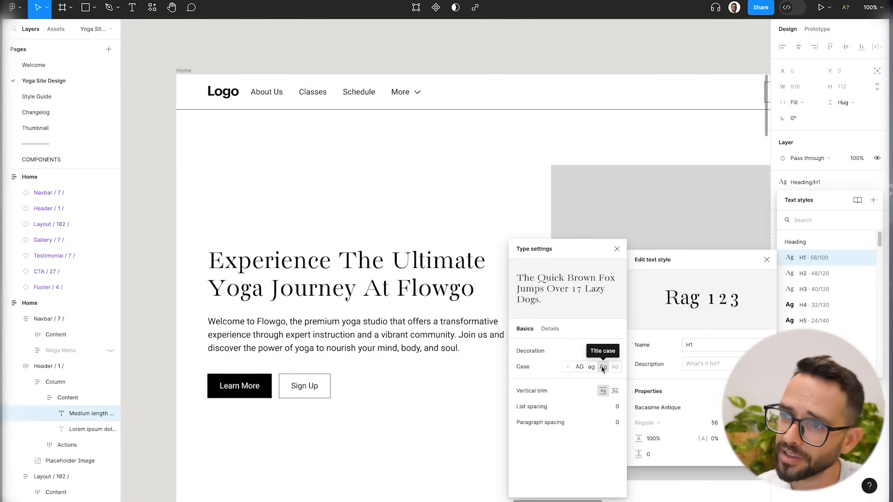
pyautogui.click(617, 249)
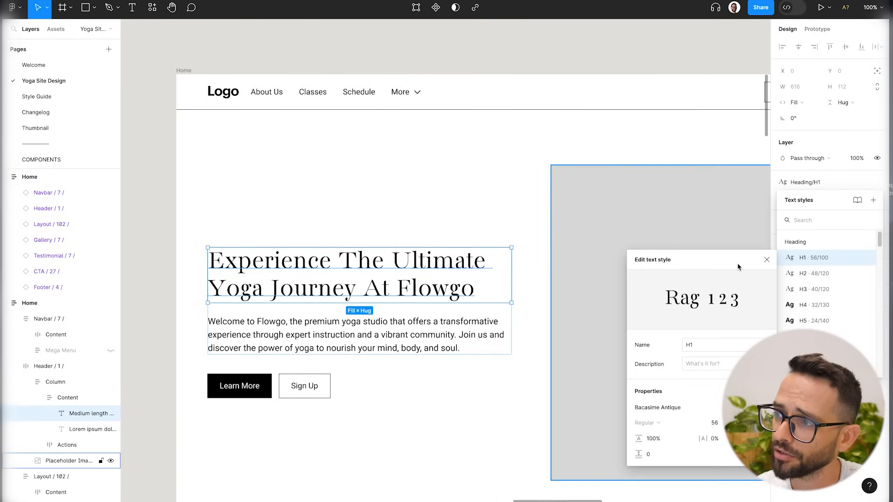
pyautogui.click(766, 260)
pyautogui.click(143, 305)
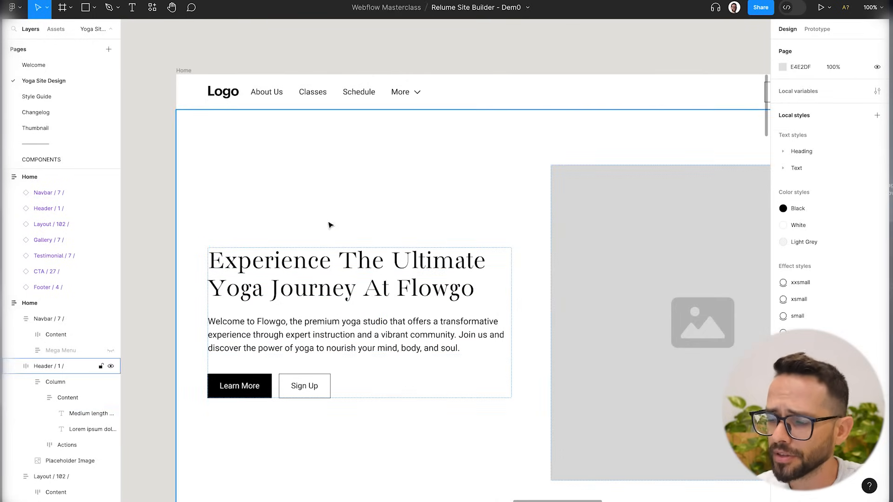
# Move the four color swatches, the cream wave shape and the terracotta blob to the empty canvas above the desktop Home frame.
pyautogui.press('-')
pyautogui.hscroll(2, 356, 208)
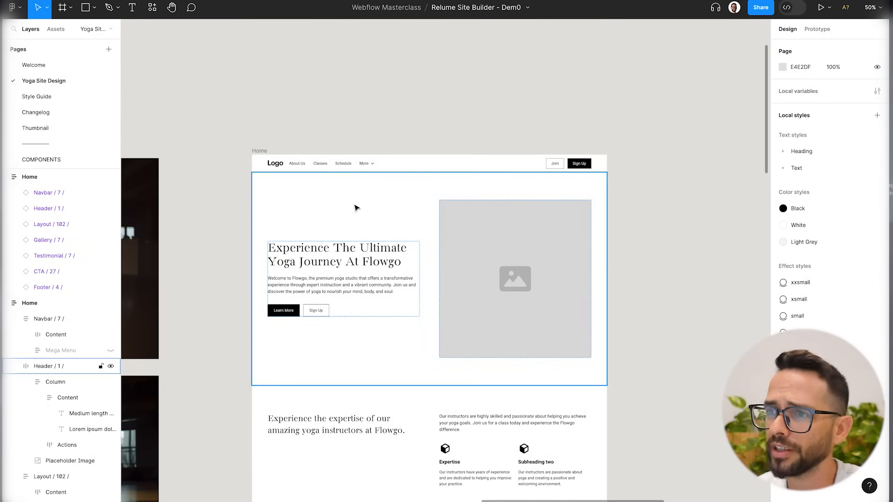
pyautogui.click(306, 130)
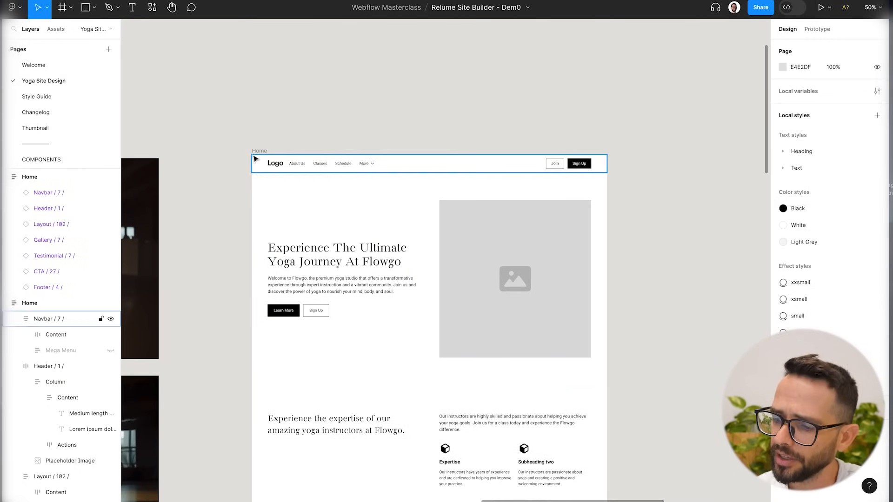
pyautogui.press('-')
pyautogui.moveTo(253, 158); pyautogui.dragTo(500, 174)
pyautogui.press('-')
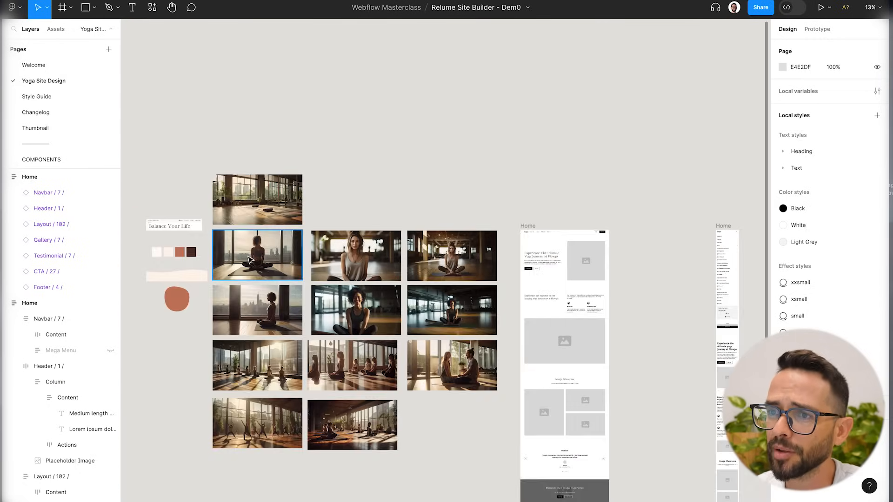
pyautogui.moveTo(185, 298); pyautogui.dragTo(554, 186)
pyautogui.click(659, 200)
pyautogui.moveTo(645, 214); pyautogui.dragTo(442, 239)
pyautogui.press('+')
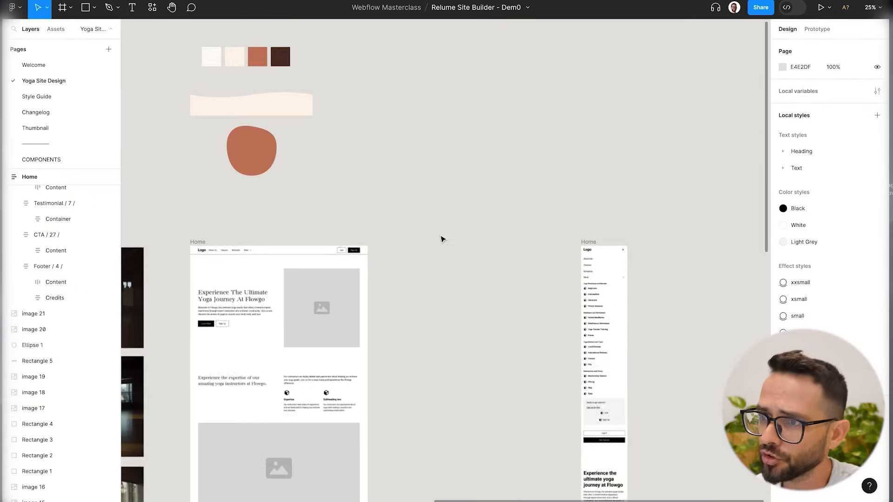
pyautogui.press('+')
pyautogui.moveTo(269, 183); pyautogui.dragTo(571, 183)
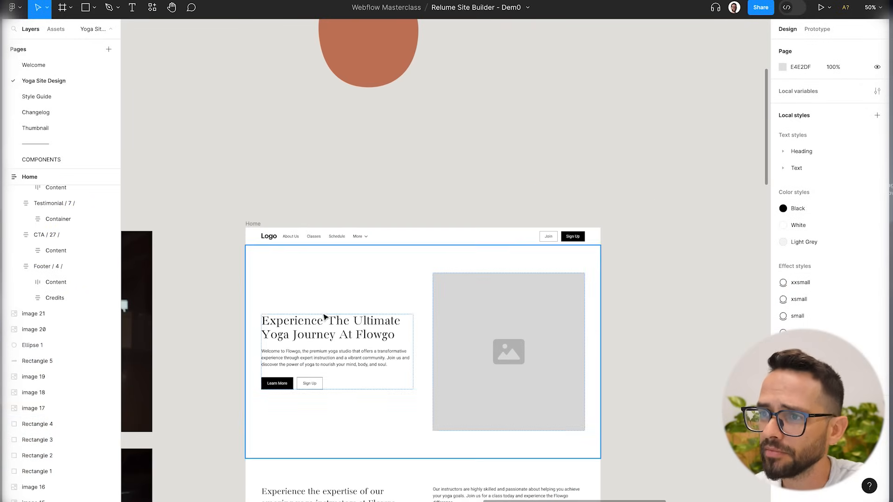
pyautogui.click(323, 270)
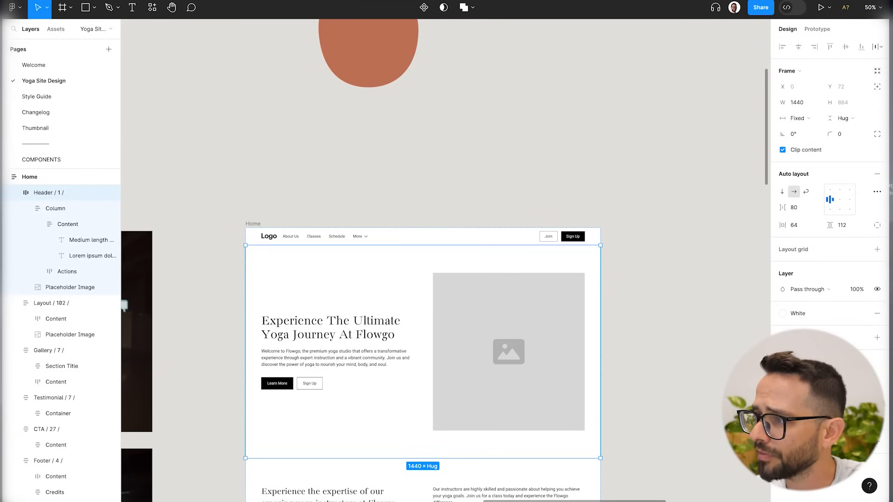
pyautogui.click(814, 312)
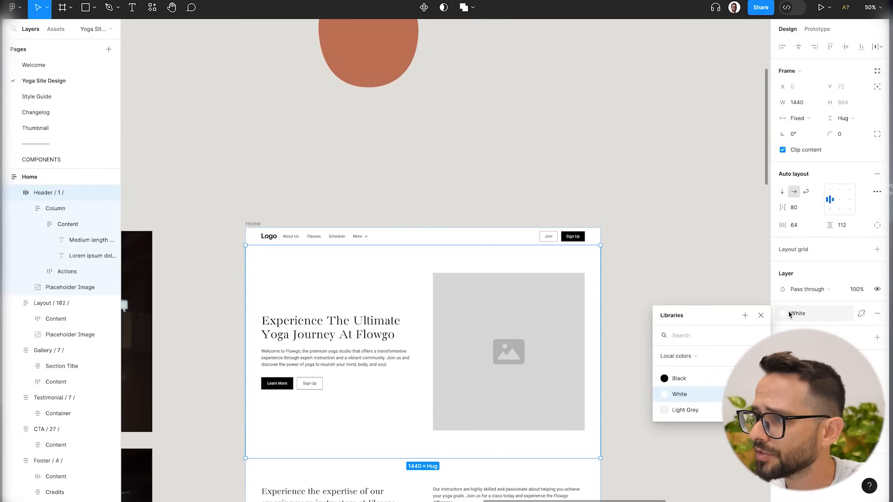
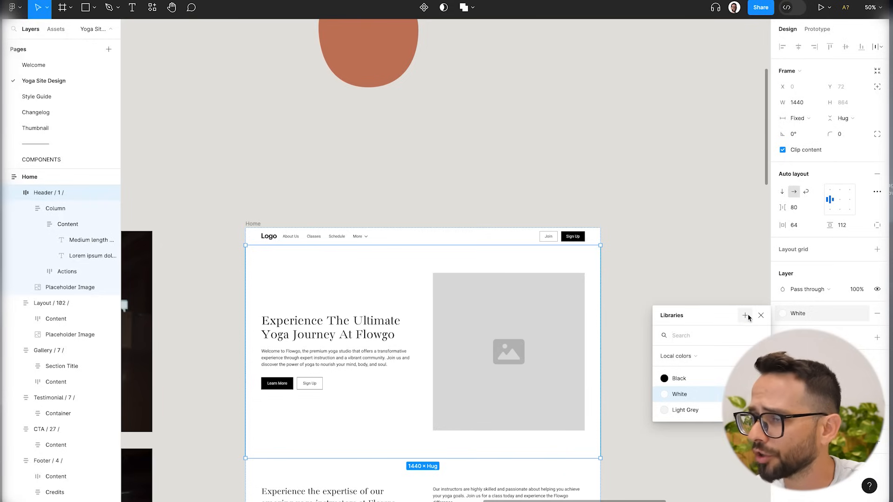
pyautogui.click(345, 182)
pyautogui.moveTo(251, 196); pyautogui.dragTo(341, 327)
pyautogui.moveTo(344, 168); pyautogui.dragTo(335, 236)
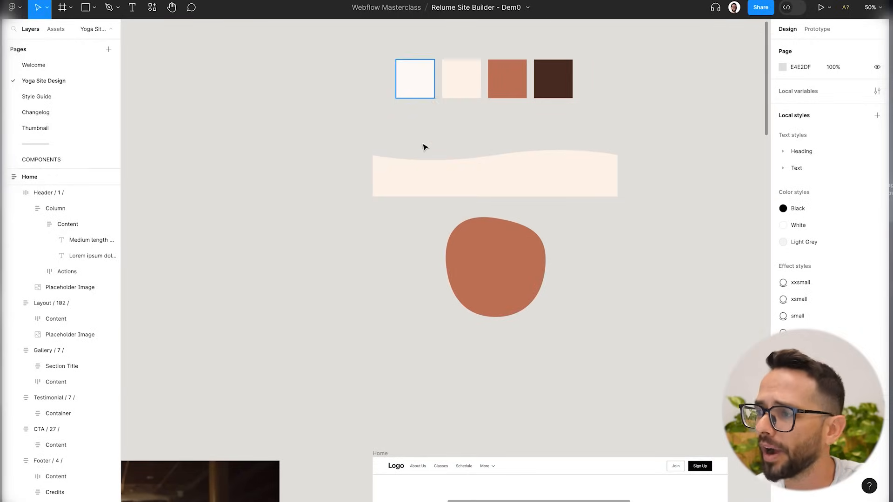
pyautogui.click(425, 90)
pyautogui.click(464, 89)
pyautogui.click(345, 321)
pyautogui.scroll(-4, 377, 356)
pyautogui.scroll(-1, 377, 356)
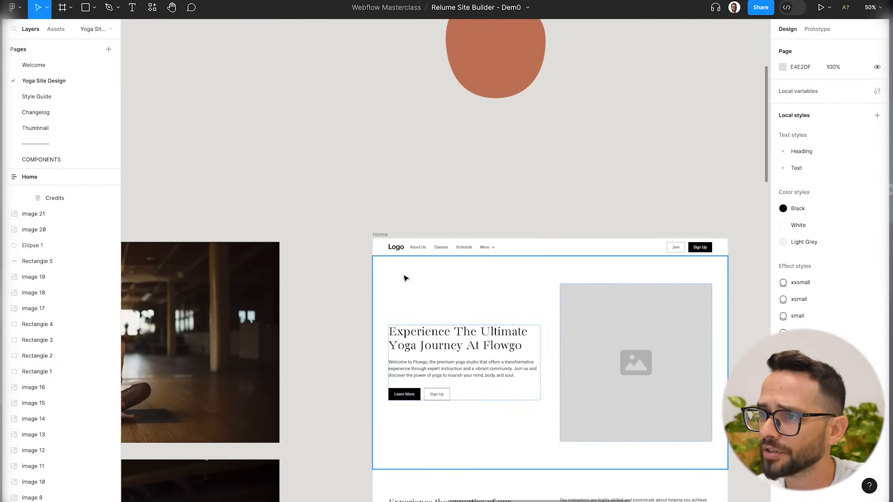
# Fill the hero section of the desktop Home frame with the cream color sampled from the second palette swatch.
pyautogui.click(406, 279)
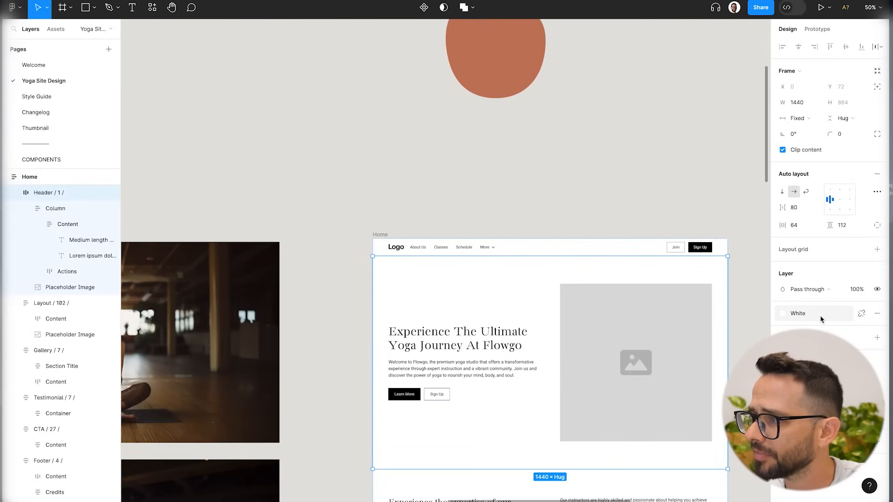
pyautogui.click(835, 315)
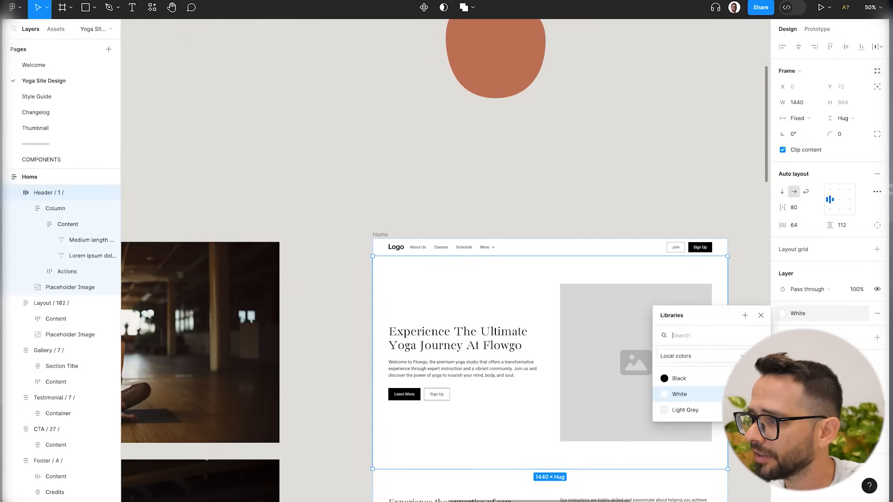
pyautogui.click(860, 313)
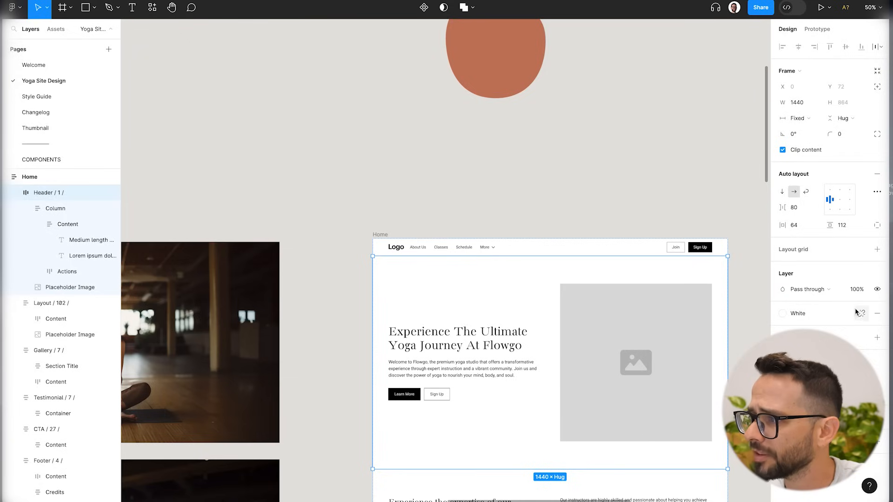
pyautogui.click(453, 212)
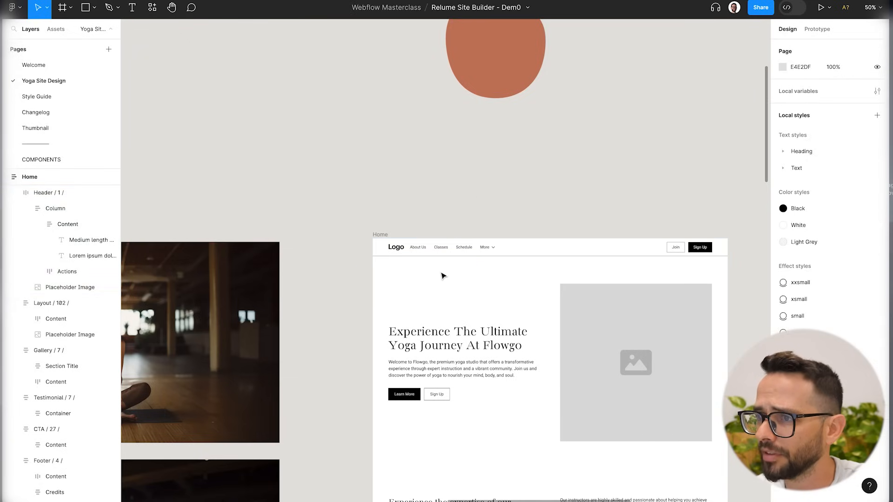
pyautogui.click(425, 294)
pyautogui.press('-')
pyautogui.press('i')
pyautogui.click(450, 61)
pyautogui.click(400, 192)
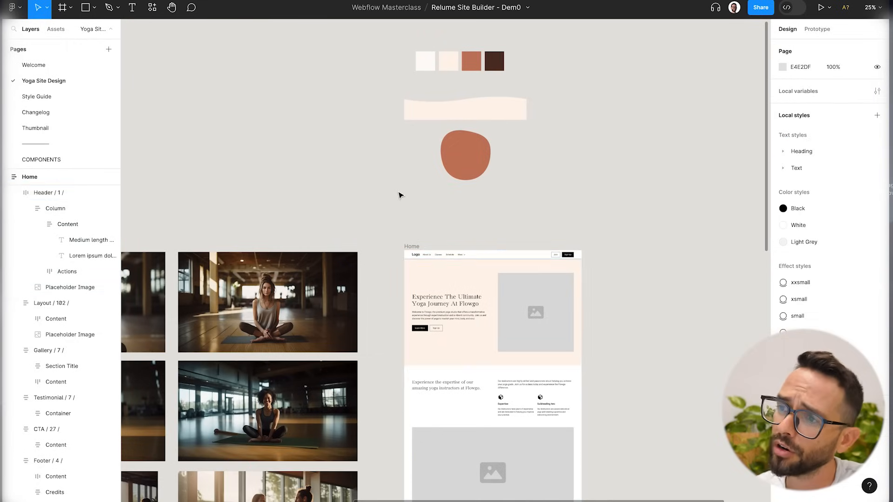
pyautogui.hscroll(3, 355, 290)
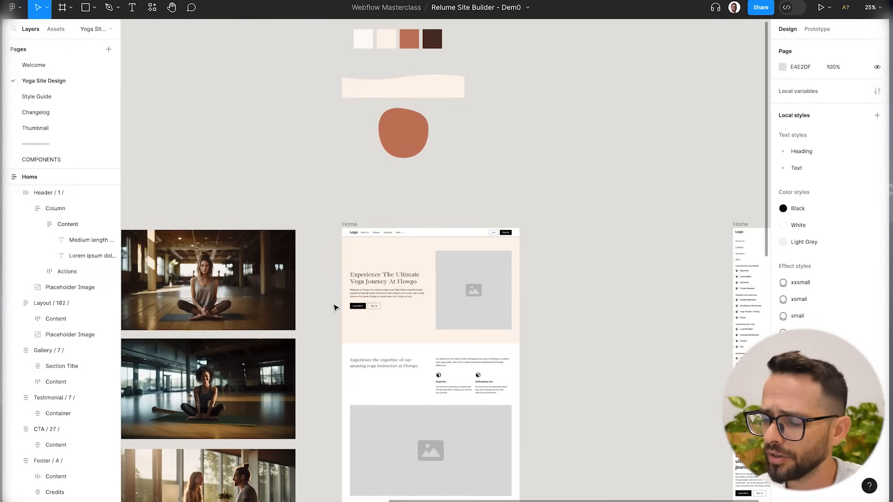
pyautogui.press('+')
pyautogui.press('+')
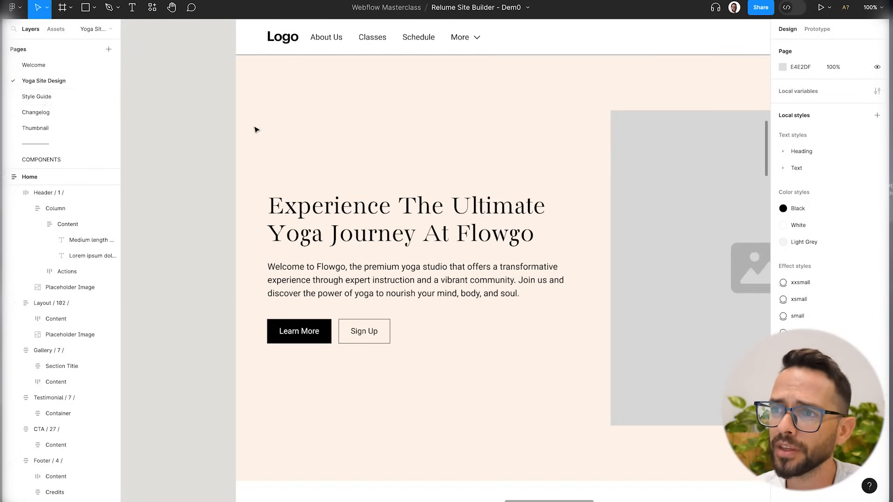
pyautogui.press('-')
pyautogui.press('-')
# Create a color variable named Brown from the terracotta palette swatch's fill C47A5F.
pyautogui.scroll(3, 428, 136)
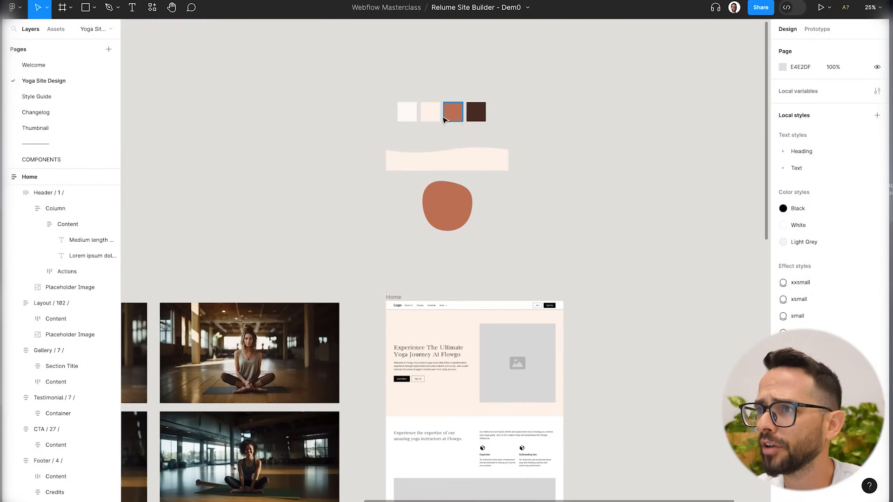
pyautogui.click(437, 114)
pyautogui.click(445, 114)
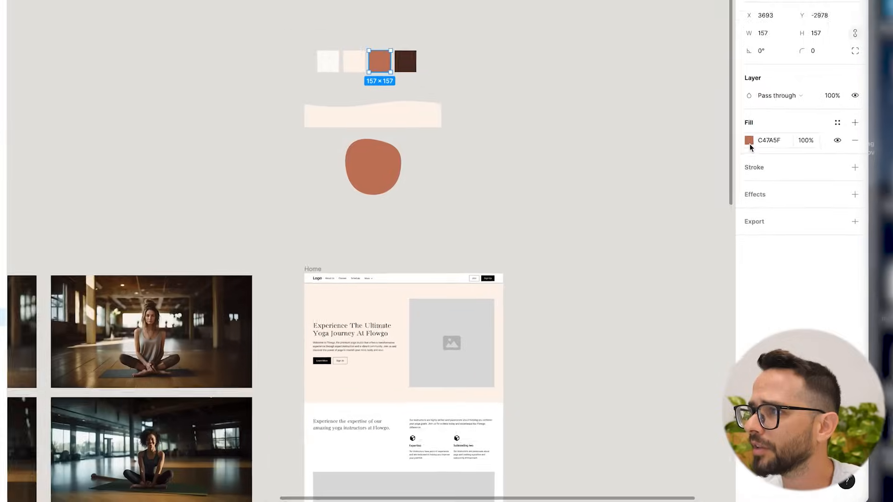
pyautogui.click(782, 182)
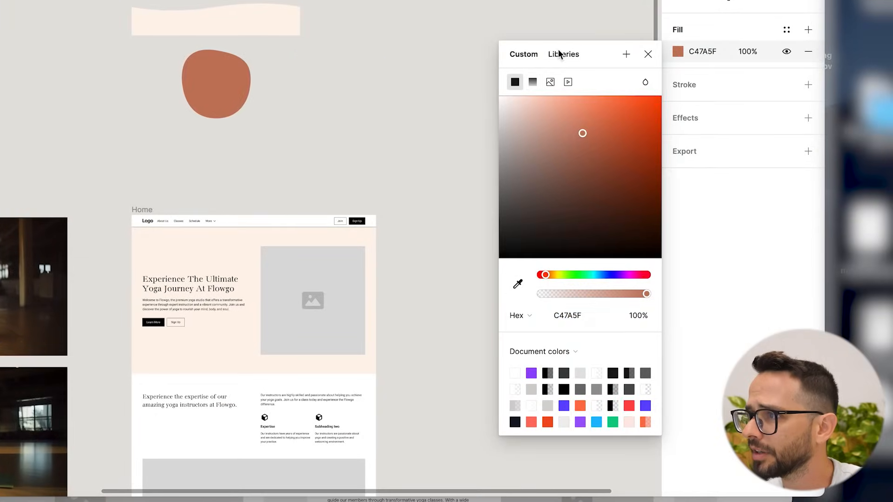
pyautogui.click(559, 57)
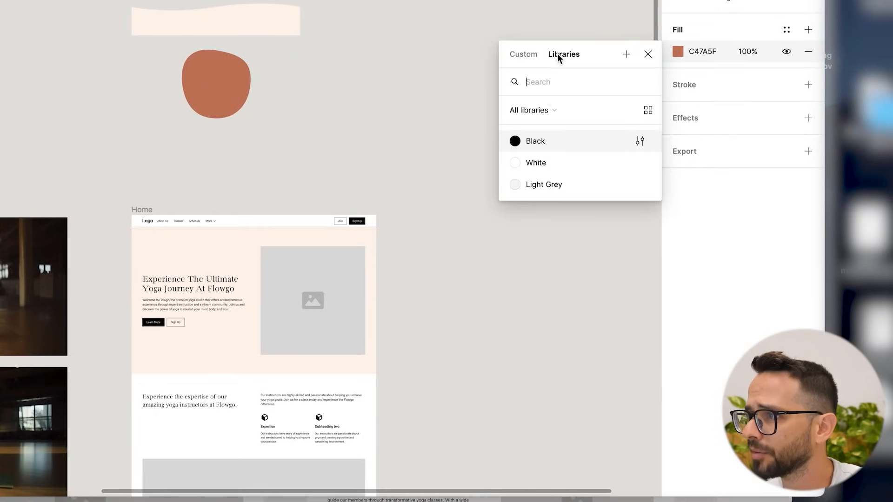
pyautogui.click(626, 55)
pyautogui.write('Brown')
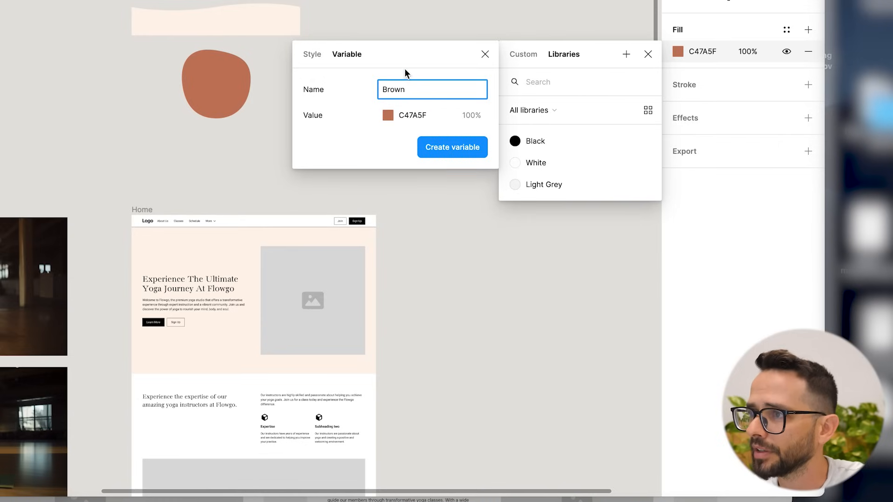
pyautogui.click(461, 147)
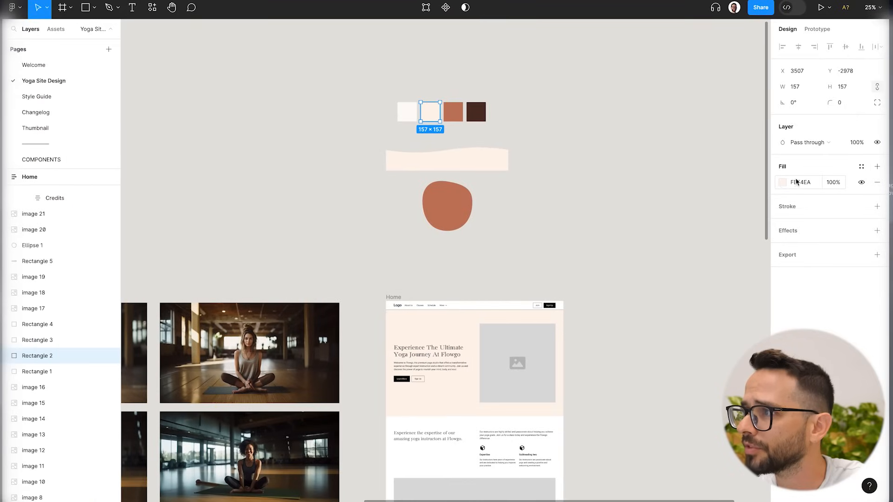
# Create a color variable named Beigh from the cream palette swatch's fill FEF4EA.
pyautogui.click(782, 183)
pyautogui.click(699, 185)
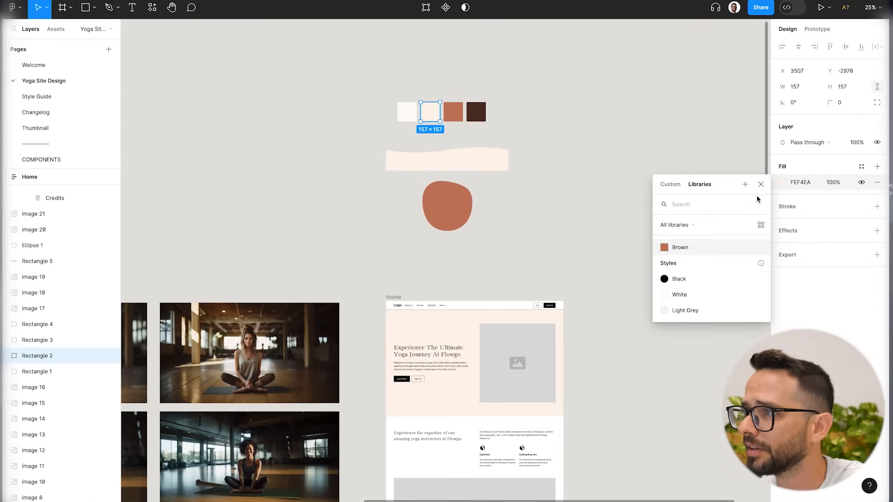
pyautogui.click(745, 185)
pyautogui.write('Beig')
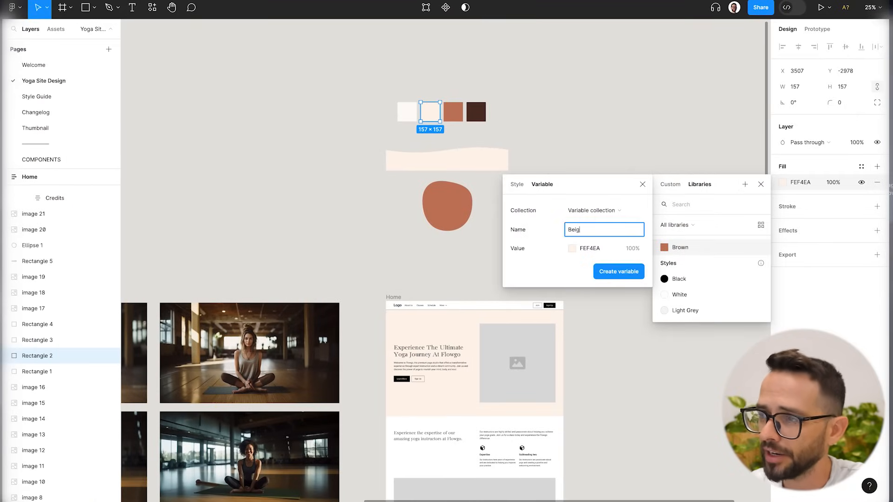
pyautogui.click(633, 273)
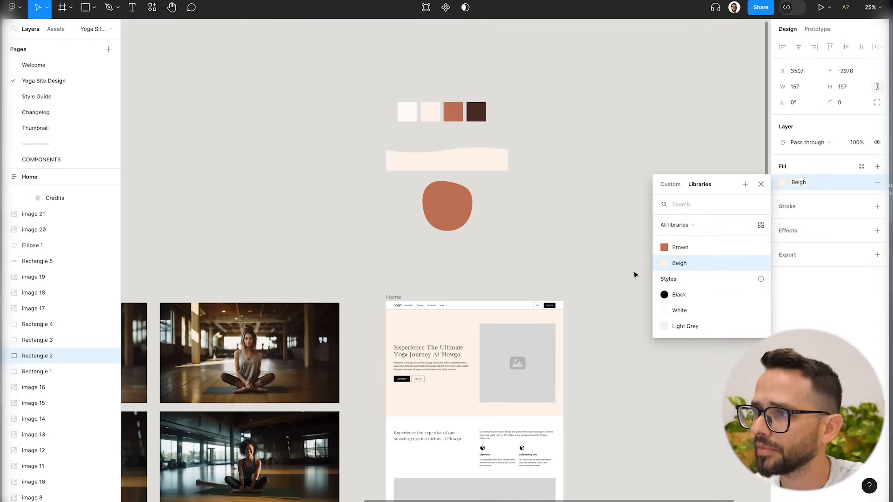
# Create a color variable named Dark Brown from the darkest palette swatch's fill 513126.
pyautogui.click(483, 119)
pyautogui.click(783, 182)
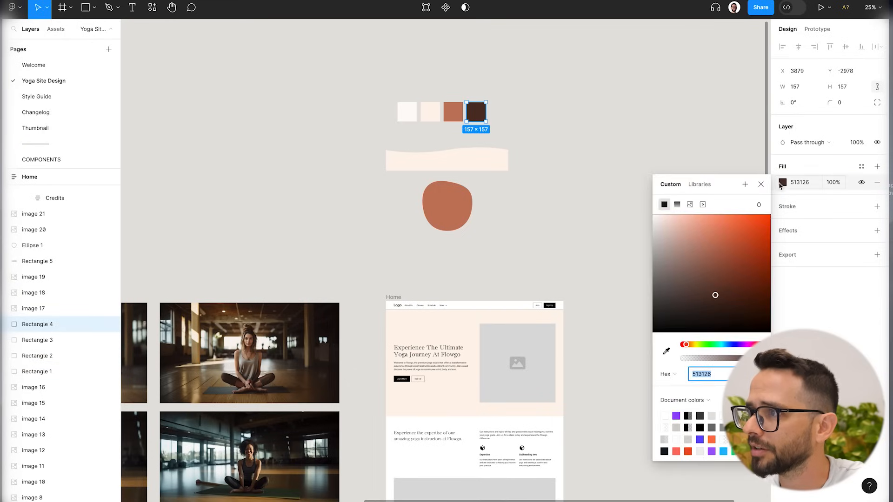
pyautogui.click(702, 185)
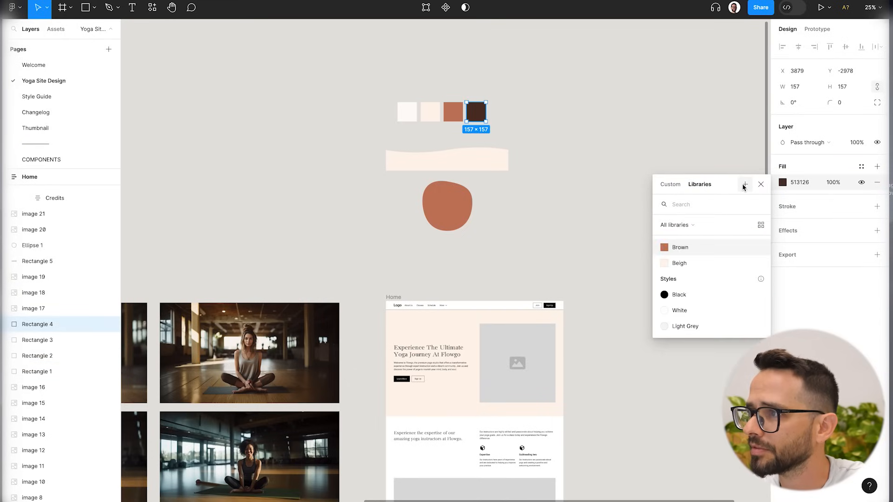
pyautogui.click(745, 184)
pyautogui.write('Dark')
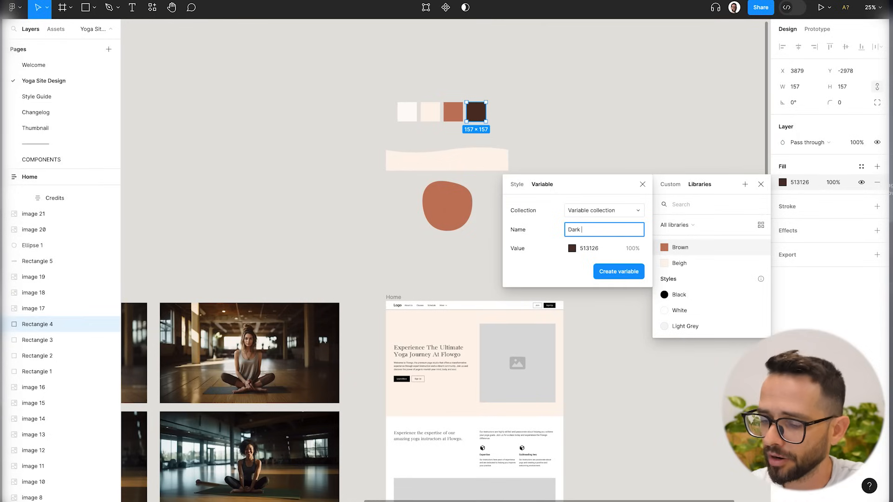
pyautogui.click(603, 267)
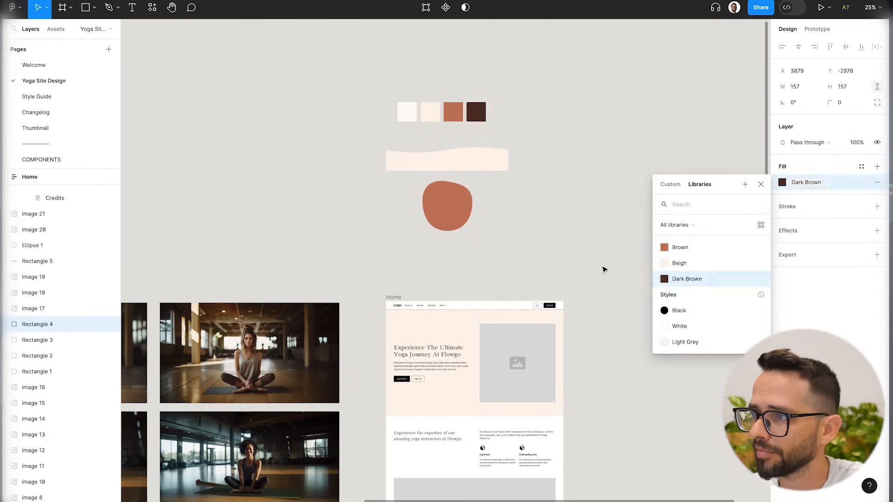
# Apply the Brown variable as the fill of the regular-size primary Button variant without icon on the Style Guide page.
pyautogui.click(37, 97)
pyautogui.scroll(-5, 451, 186)
pyautogui.scroll(-15, 451, 186)
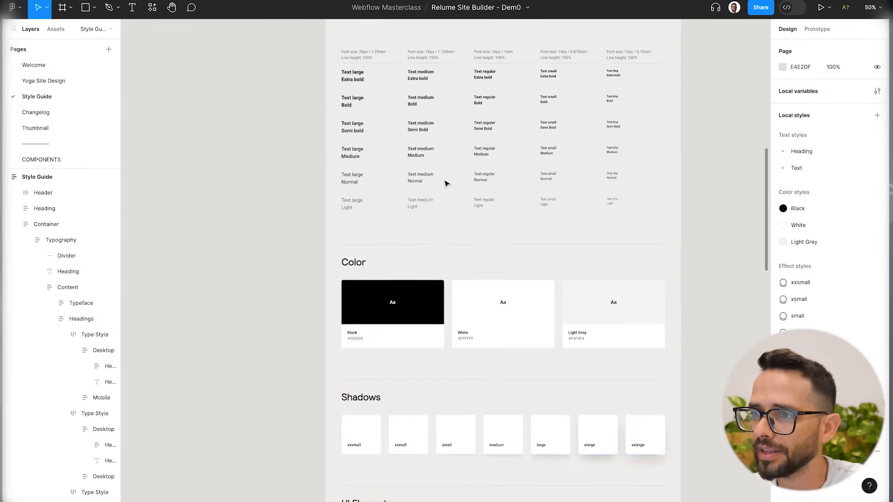
pyautogui.scroll(3, 374, 165)
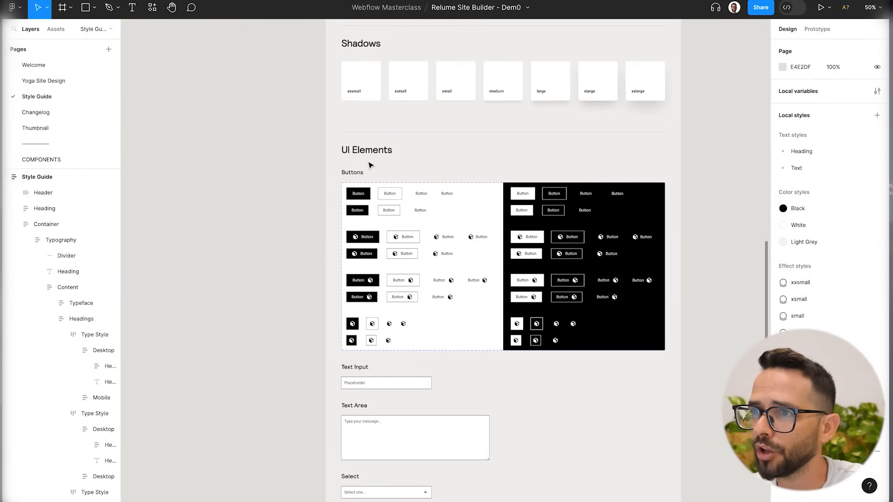
pyautogui.keyDown('ctrl'); pyautogui.click(359, 192); pyautogui.keyUp('ctrl')
pyautogui.hotkey('ctrl', '+')
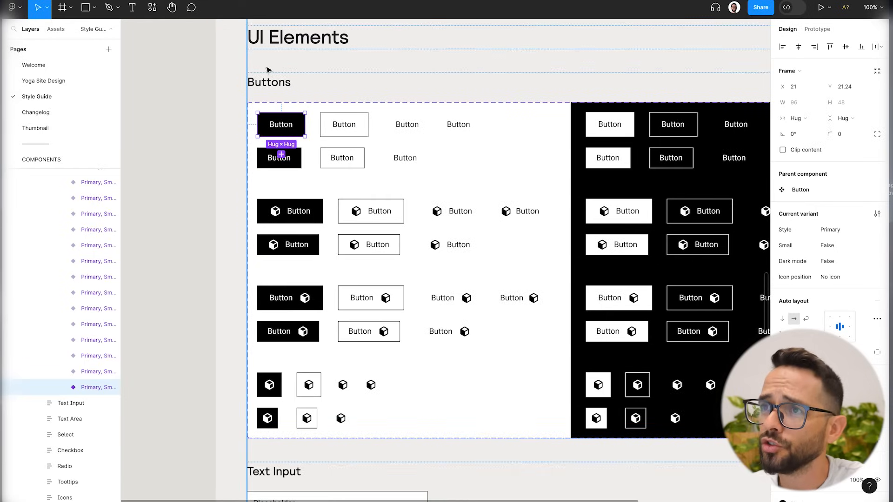
pyautogui.scroll(-4, 828, 232)
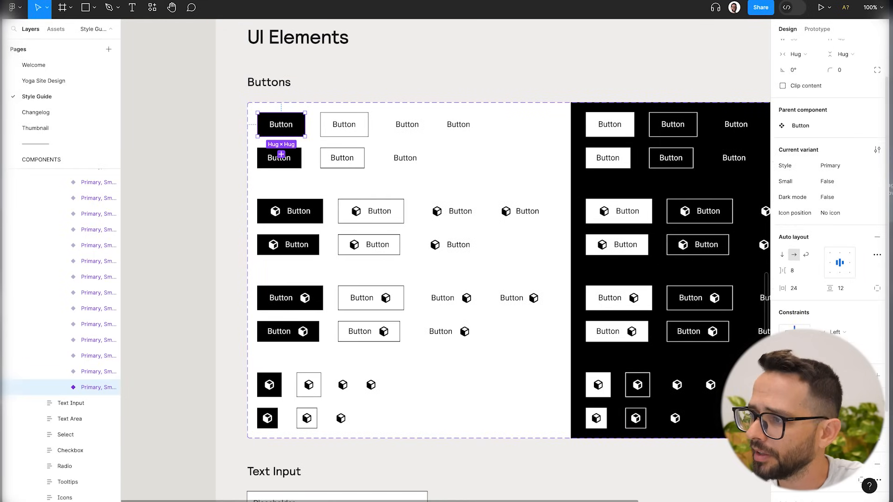
pyautogui.click(800, 409)
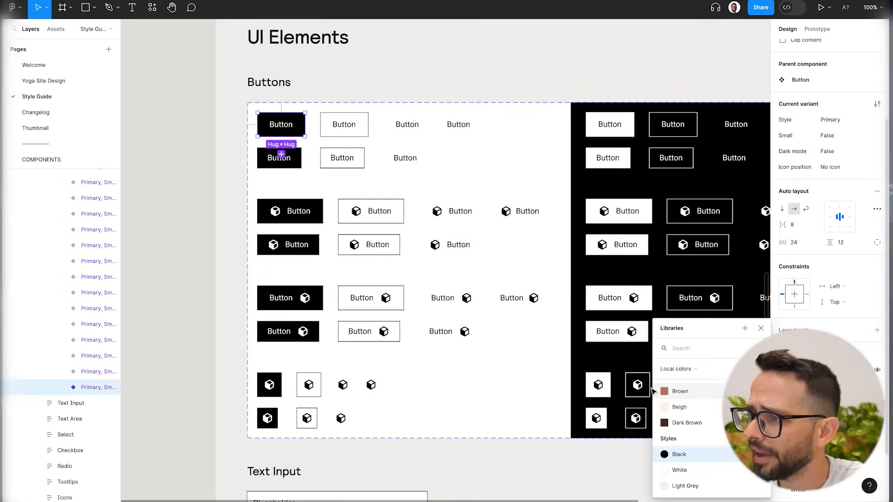
pyautogui.click(676, 392)
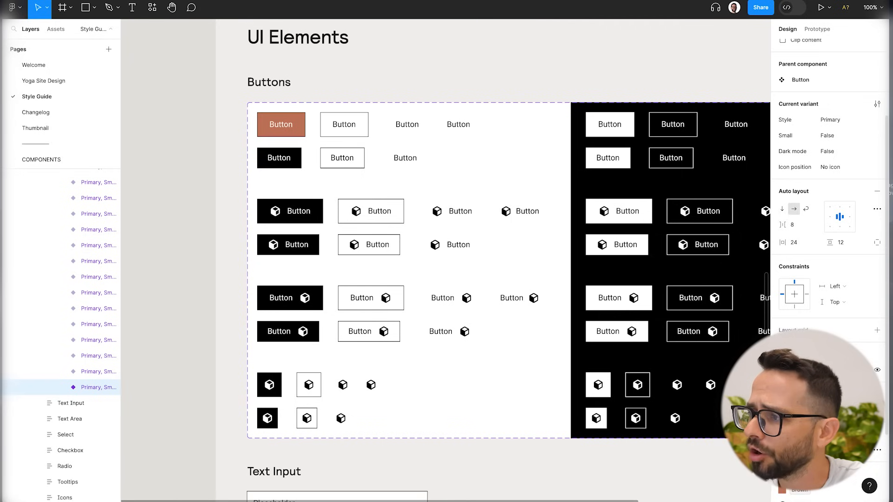
# Remove the black outline from the primary Button variant and set its corner radius to 100.
pyautogui.scroll(-2, 827, 232)
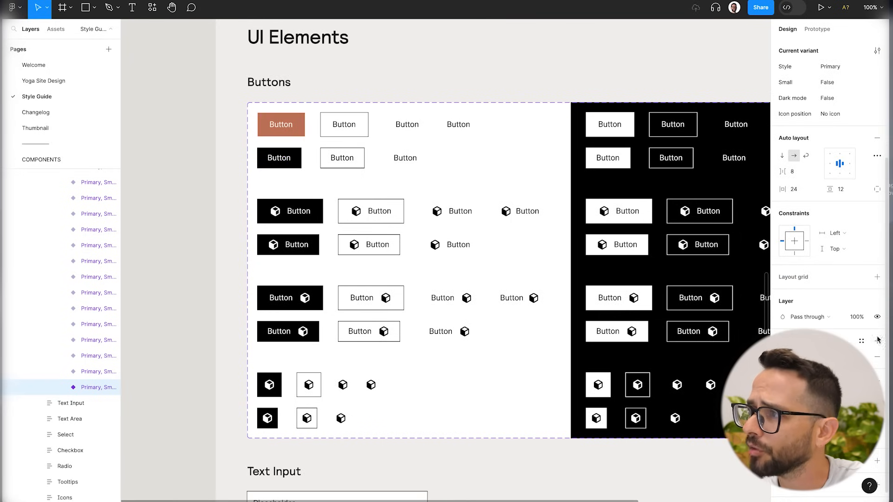
pyautogui.scroll(4, 861, 277)
pyautogui.click(843, 134)
pyautogui.write('100')
pyautogui.press('Return')
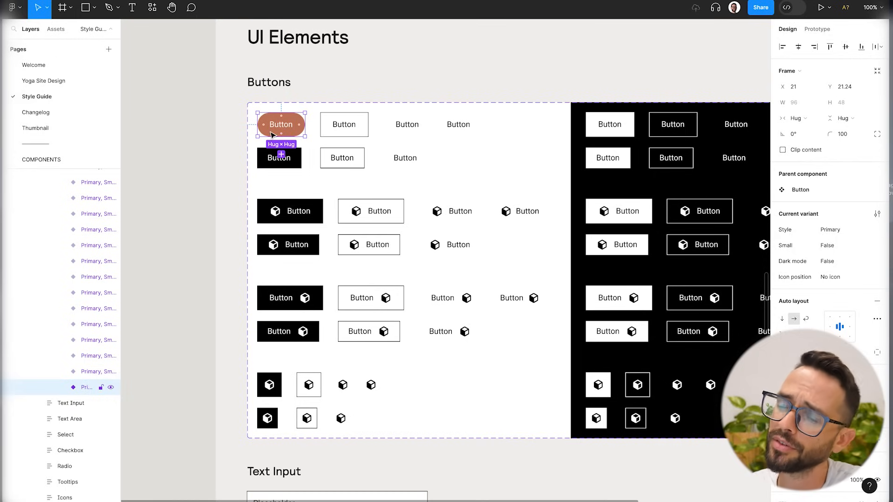
# Set the corner radius of the regular-size secondary Button variant without icon to 100.
pyautogui.click(328, 120)
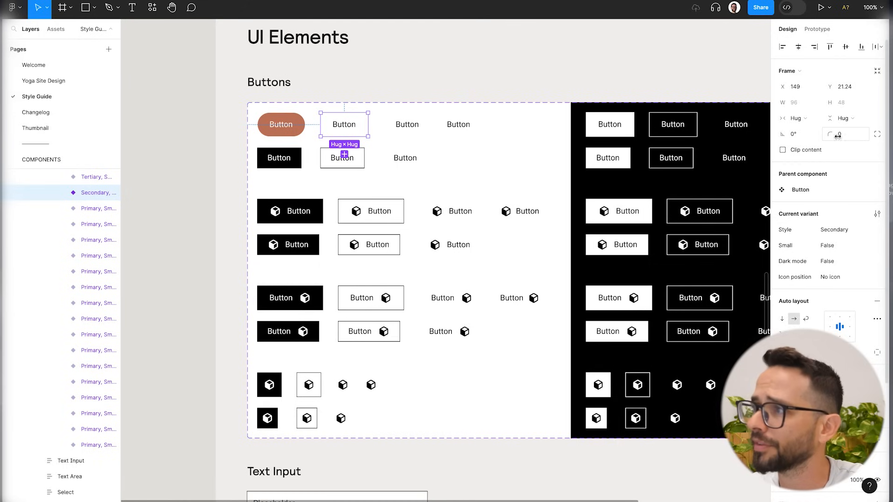
pyautogui.press('Return')
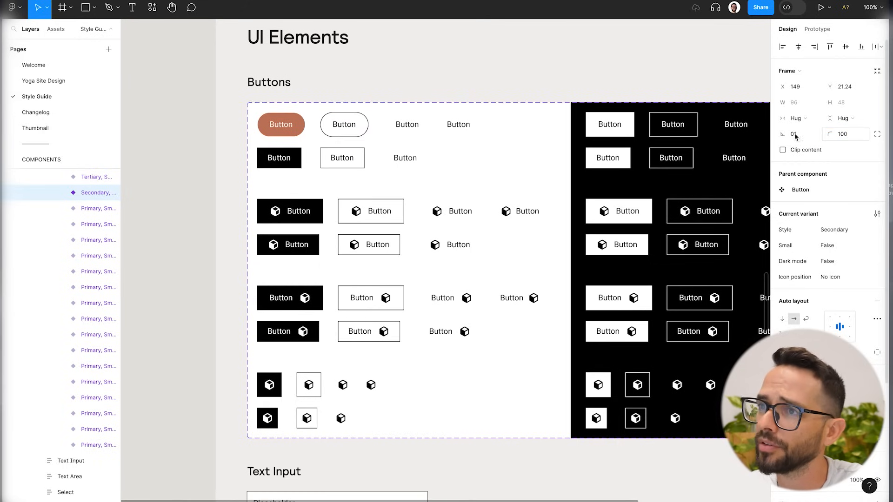
# Apply the Brown color variable to the outline of the regular-size secondary Button variant without icon.
pyautogui.scroll(-2, 828, 232)
pyautogui.scroll(-2, 828, 209)
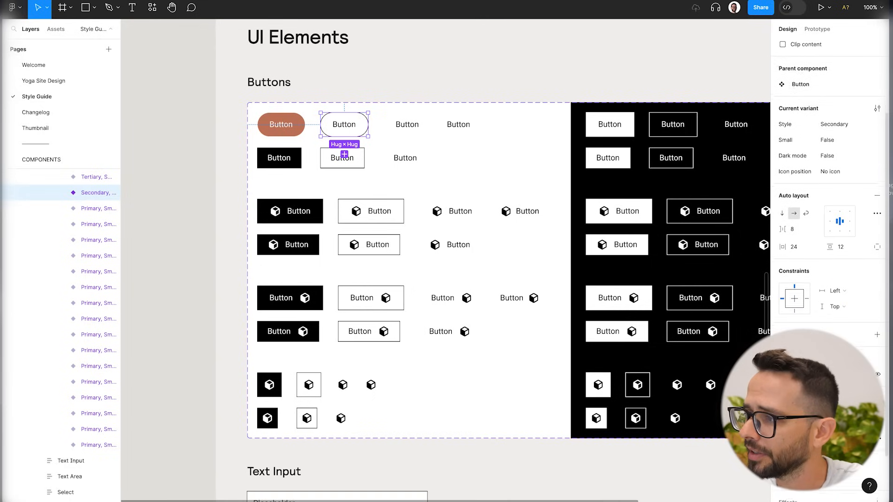
pyautogui.click(795, 412)
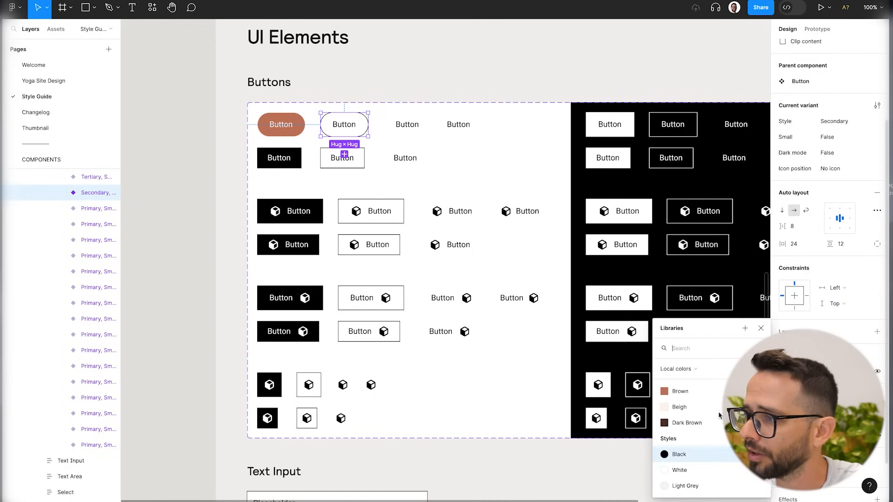
pyautogui.click(697, 391)
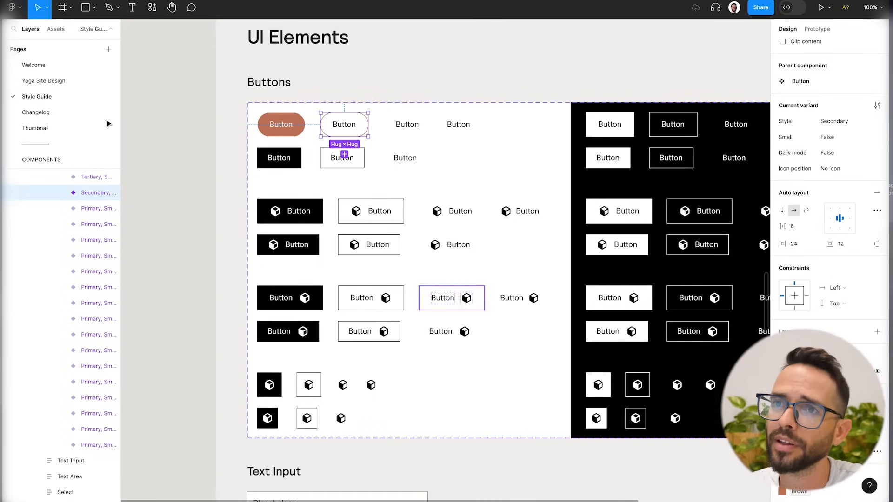
# On the Yoga Site Design page, duplicate the brown blob shape into the empty area above the studio photos.
pyautogui.click(79, 81)
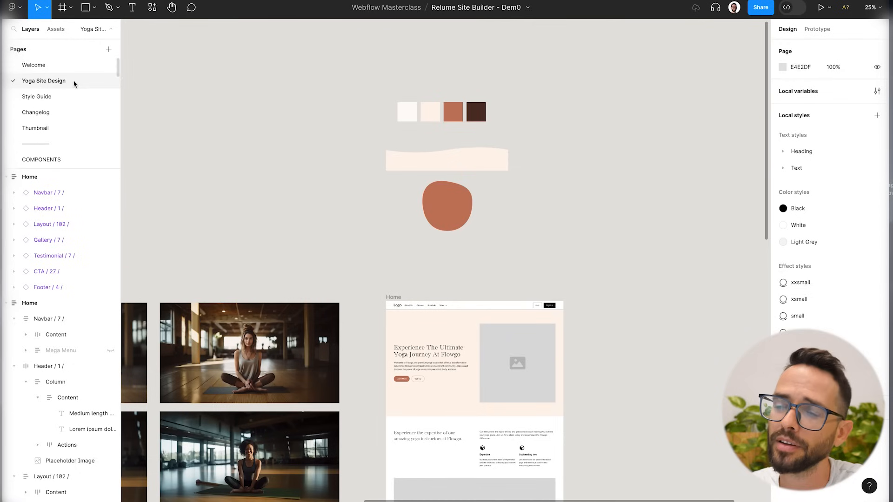
pyautogui.scroll(-3, 348, 245)
pyautogui.hotkey('shift', '0')
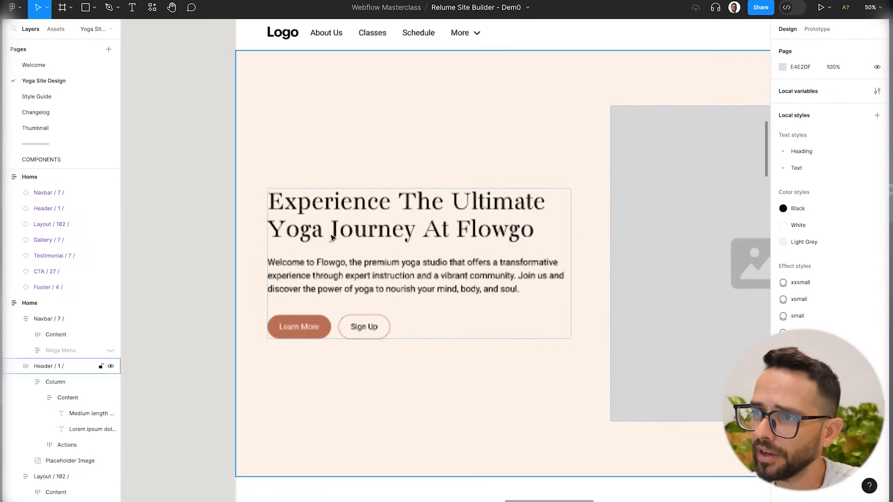
pyautogui.press('-')
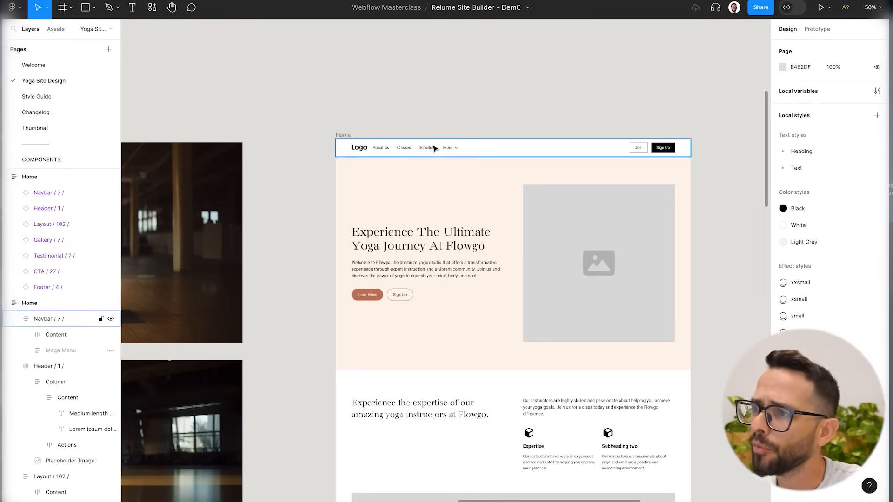
pyautogui.press('-')
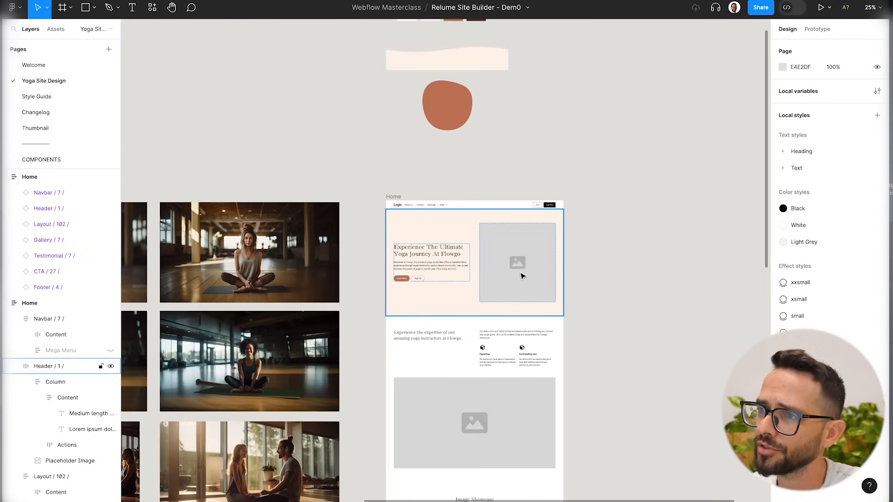
pyautogui.moveTo(259, 161); pyautogui.dragTo(341, 212)
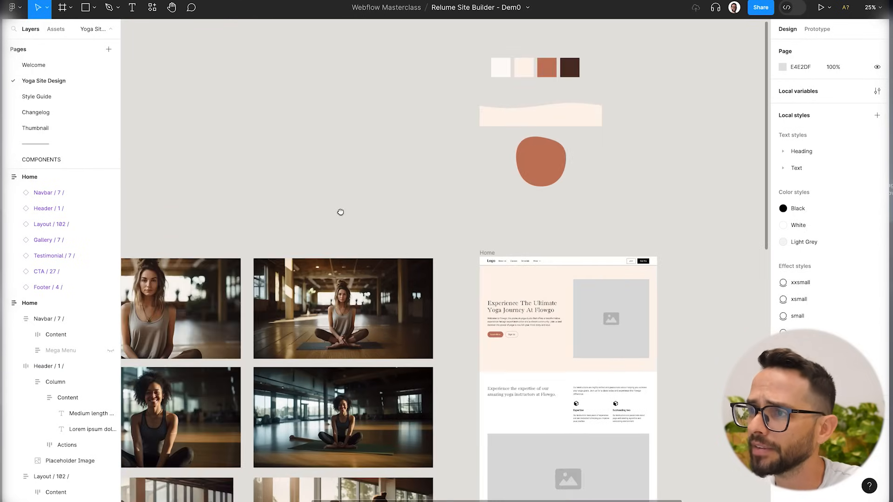
pyautogui.click(539, 167)
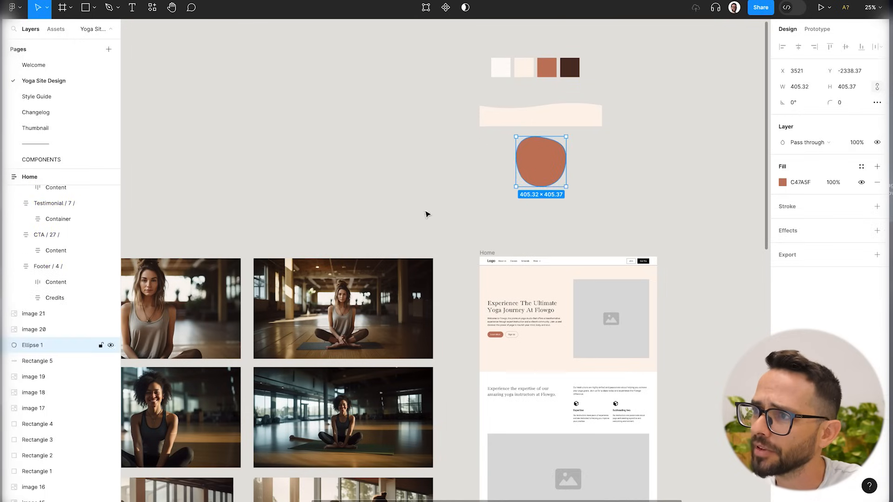
pyautogui.moveTo(438, 178); pyautogui.dragTo(326, 186)
# Move the wide photo of the woman meditating cross-legged onto the blob copy and select both.
pyautogui.click(327, 299)
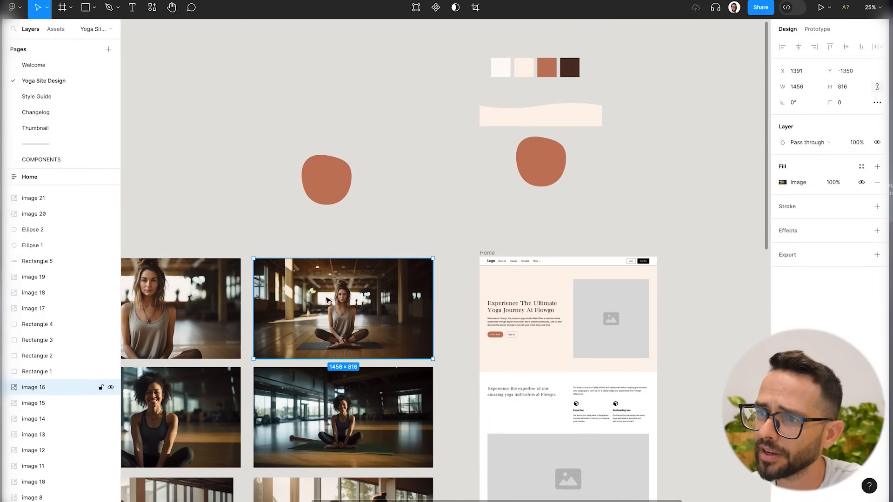
pyautogui.moveTo(363, 322); pyautogui.dragTo(351, 202)
pyautogui.moveTo(352, 282); pyautogui.dragTo(304, 166)
# Try to use the selection as a mask with the photo stacked beneath the blob copy.
pyautogui.rightClick(328, 186)
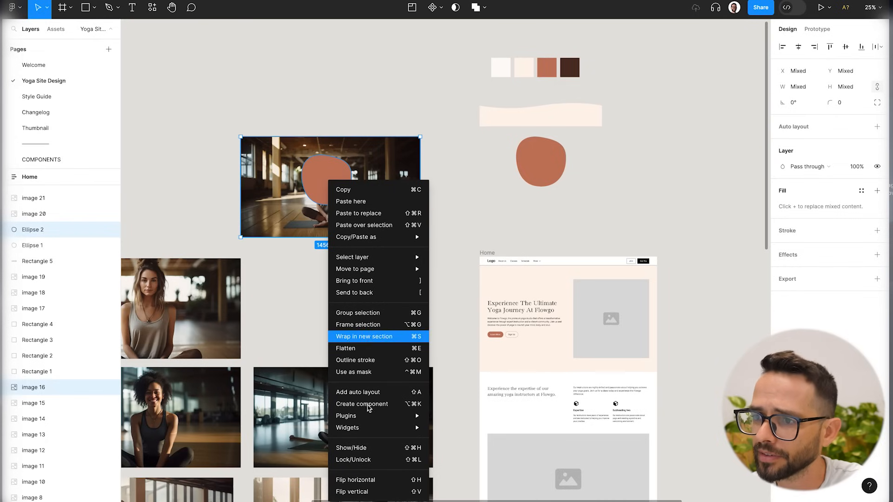
pyautogui.moveTo(367, 418)
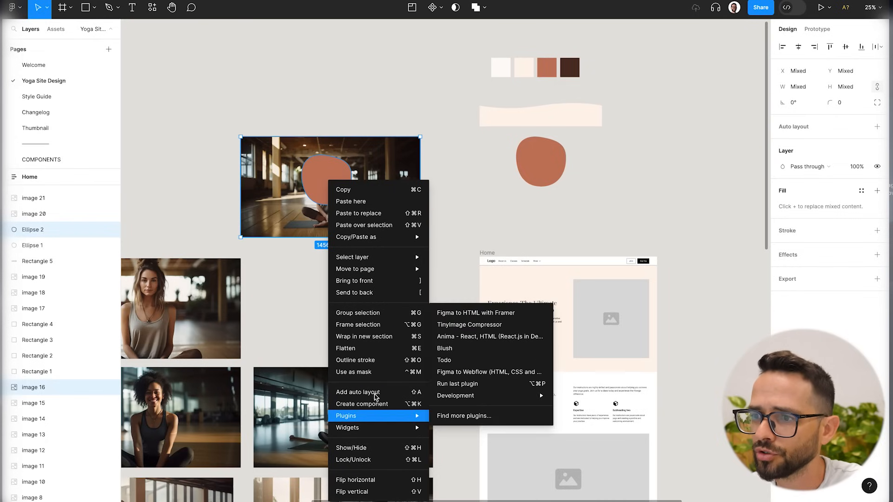
pyautogui.click(378, 373)
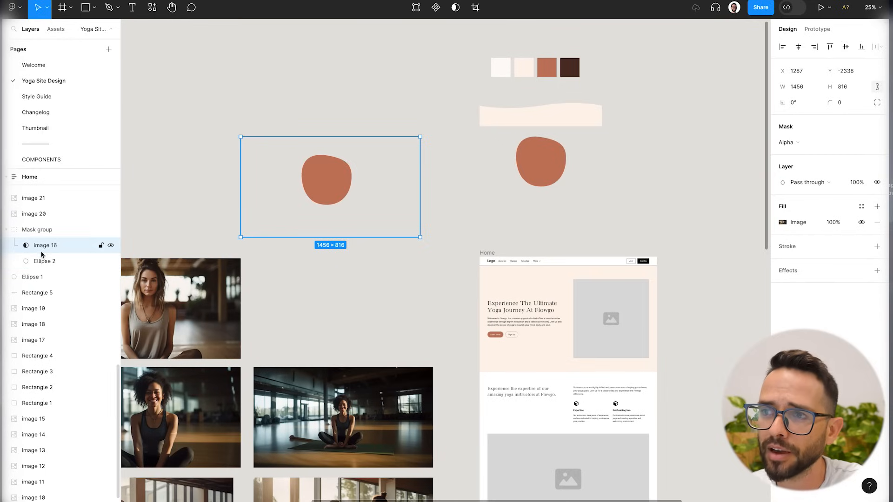
pyautogui.hotkey('ctrl', 'z')
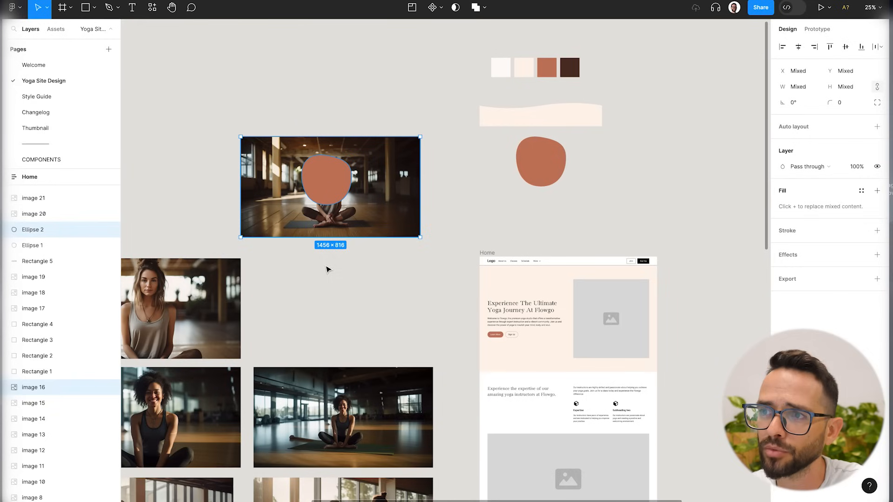
# Bring the photo in front of the blob copy and mask it to the blob's shape, centred on the woman.
pyautogui.click(389, 81)
pyautogui.click(290, 164)
pyautogui.press(']')
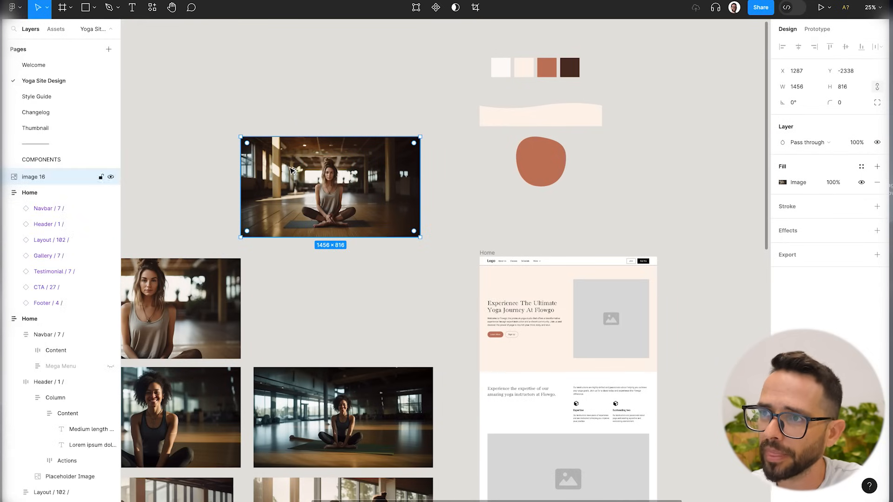
pyautogui.moveTo(335, 108); pyautogui.dragTo(318, 183)
pyautogui.rightClick(339, 175)
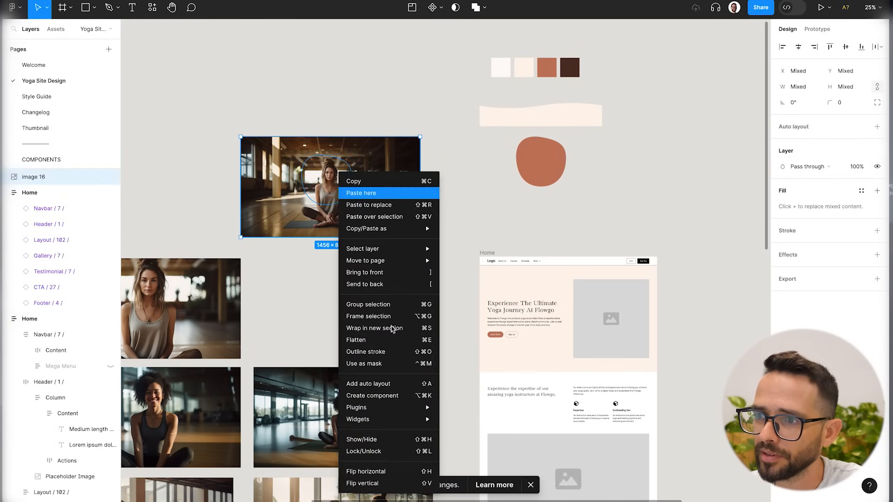
pyautogui.click(379, 364)
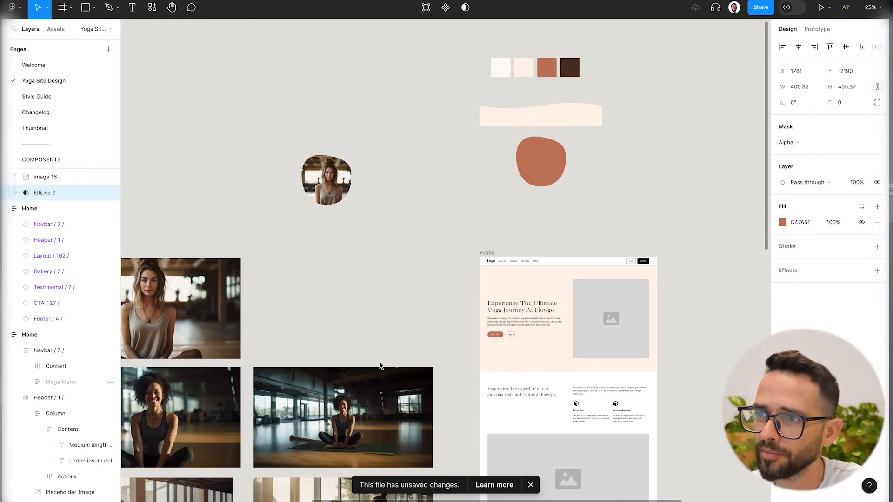
pyautogui.doubleClick(329, 189)
pyautogui.moveTo(332, 188); pyautogui.dragTo(332, 189)
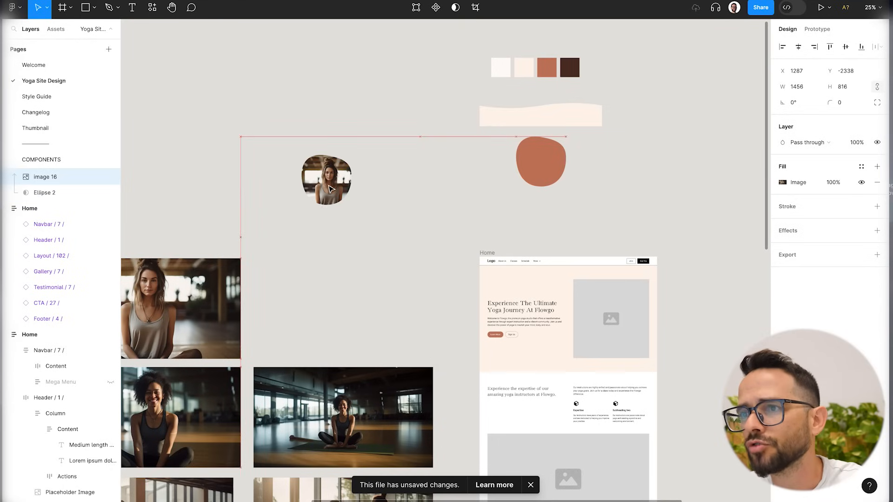
pyautogui.moveTo(358, 287); pyautogui.dragTo(356, 289)
pyautogui.click(314, 177)
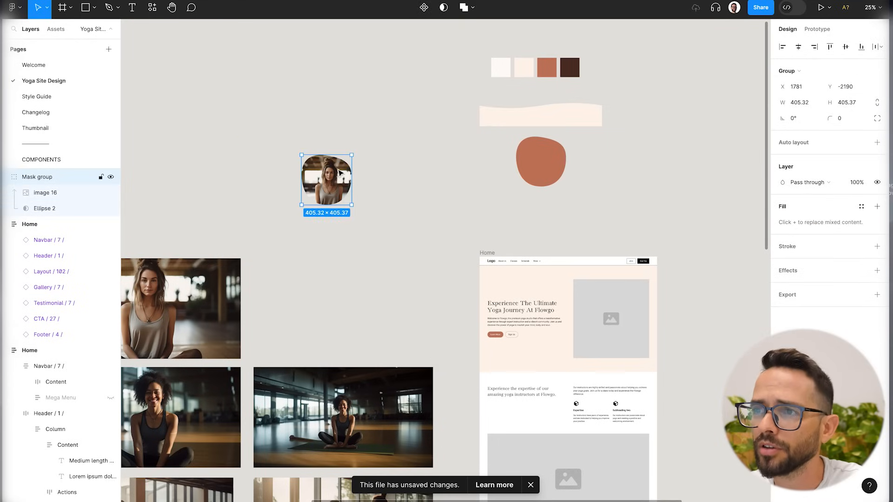
# Place another copy of the brown blob behind the masked photo, rotated to -36.71°, as an offset backdrop.
pyautogui.click(557, 167)
pyautogui.moveTo(553, 149); pyautogui.dragTo(356, 174)
pyautogui.hotkey('shift', 'Down')
pyautogui.hotkey('shift', 'Down')
pyautogui.hotkey('shift', 'Down')
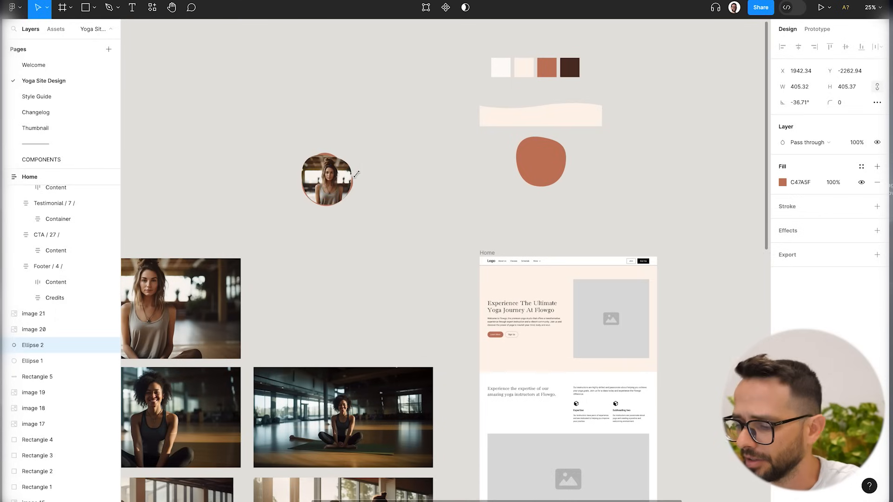
# Nudge the rotated brown blob 4 px down behind the masked photo.
pyautogui.keyDown('ctrl'); pyautogui.scroll(5, 273, 145); pyautogui.keyUp('ctrl')
pyautogui.click(226, 135)
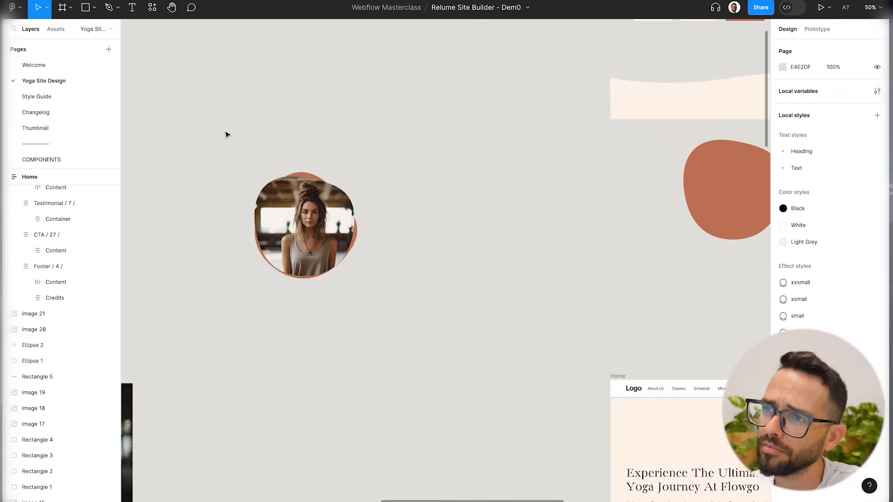
pyautogui.keyDown('ctrl'); pyautogui.scroll(5, 225, 135); pyautogui.keyUp('ctrl')
pyautogui.click(364, 179)
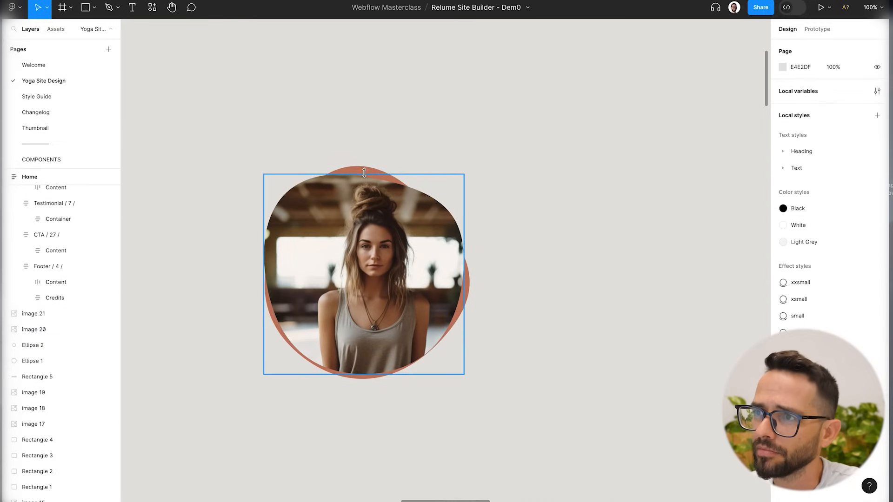
pyautogui.click(367, 171)
pyautogui.press('Down')
pyautogui.press('Down')
pyautogui.press('Down')
pyautogui.press('Down')
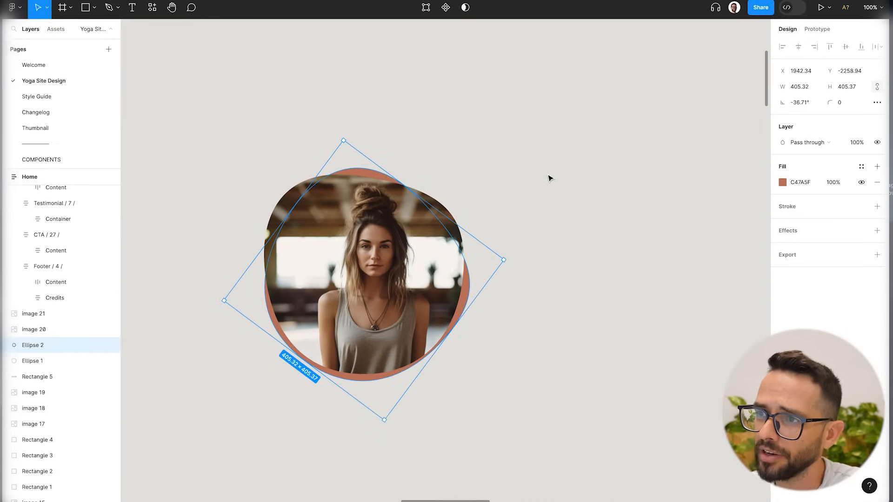
# Group the masked photo and the rotated brown blob behind it.
pyautogui.click(514, 226)
pyautogui.moveTo(206, 144); pyautogui.dragTo(524, 396)
pyautogui.click(599, 288)
pyautogui.moveTo(617, 139); pyautogui.dragTo(222, 382)
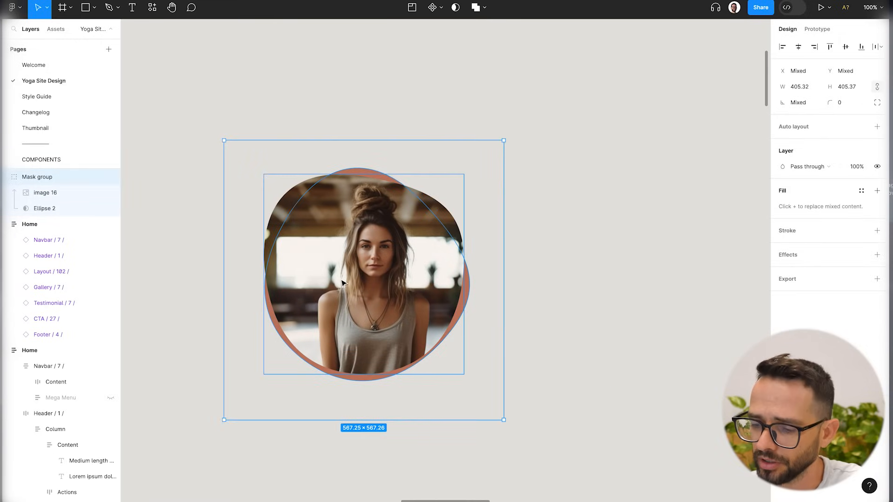
pyautogui.click(546, 220)
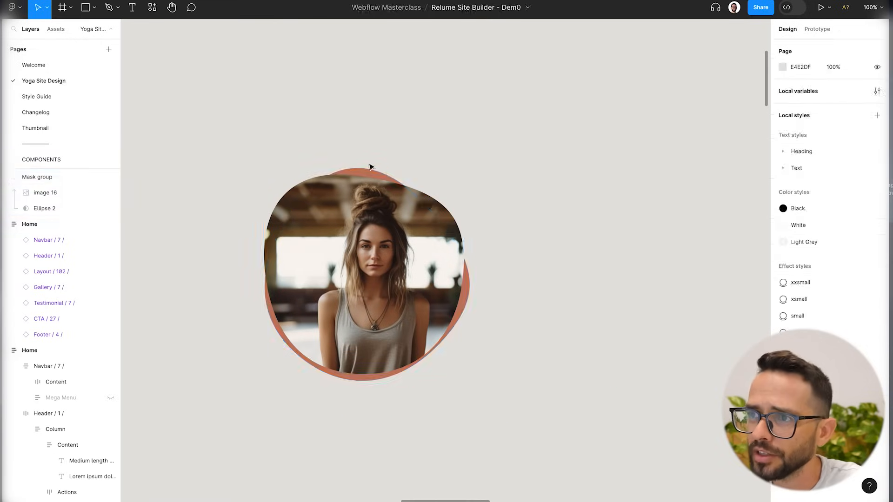
pyautogui.click(371, 173)
pyautogui.rightClick(368, 174)
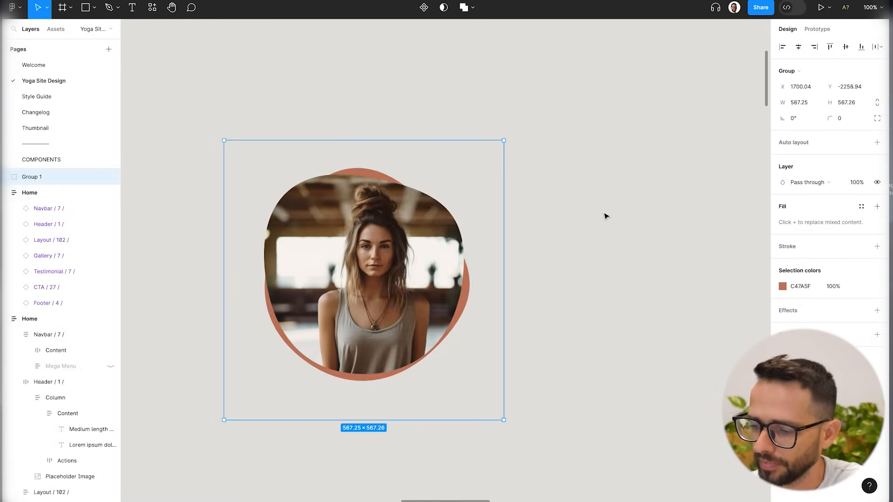
# Move the portrait group into the Home hero section and delete the section's placeholder image.
pyautogui.press('super+x')
pyautogui.press('super+minus')
pyautogui.press('super+minus')
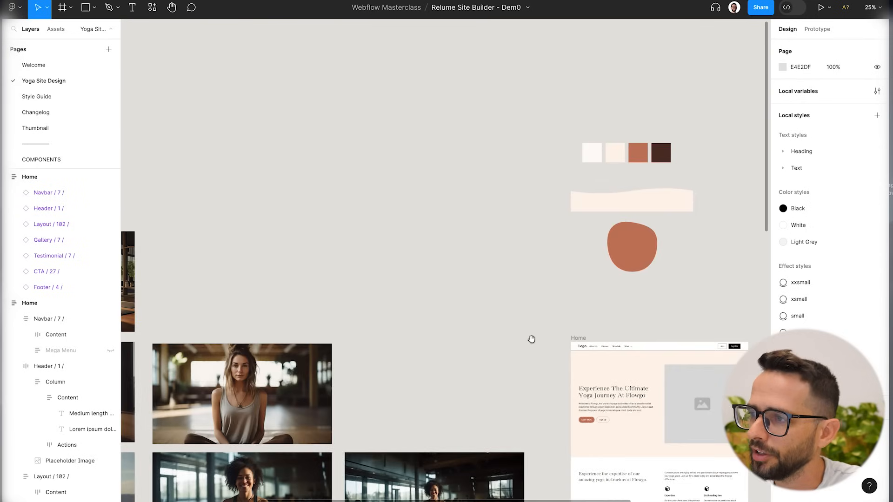
pyautogui.hscroll(5, 531, 339)
pyautogui.scroll(-2, 531, 339)
pyautogui.press('super+equal')
pyautogui.doubleClick(475, 262)
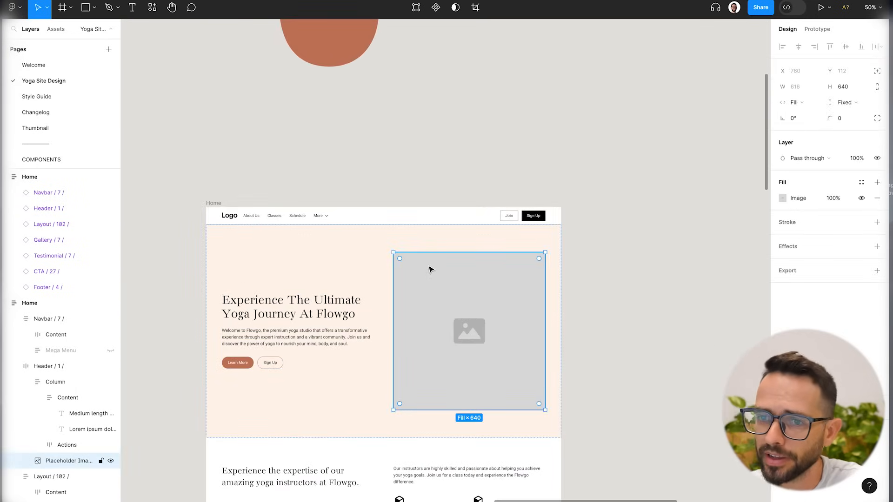
pyautogui.press('super+v')
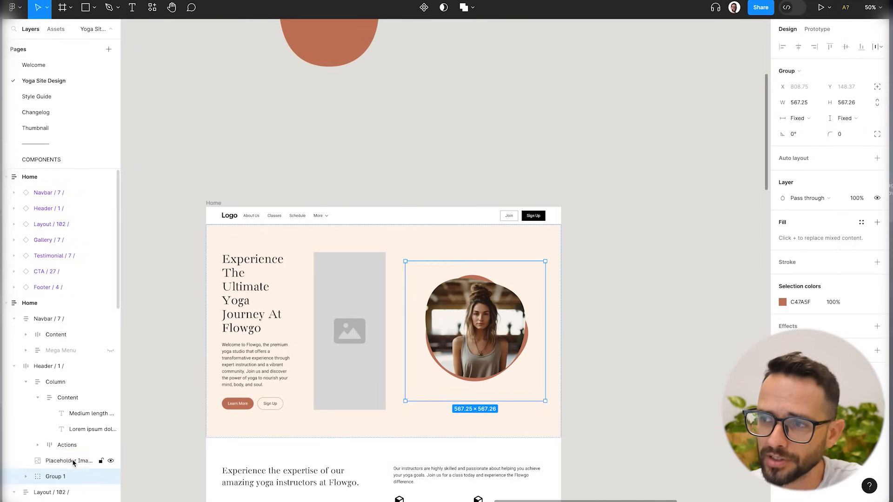
pyautogui.click(70, 461)
pyautogui.press('Delete')
pyautogui.click(314, 131)
pyautogui.moveTo(379, 161); pyautogui.dragTo(355, 137)
# Examine the mask group and ellipse layers nested inside the hero's portrait group.
pyautogui.click(429, 285)
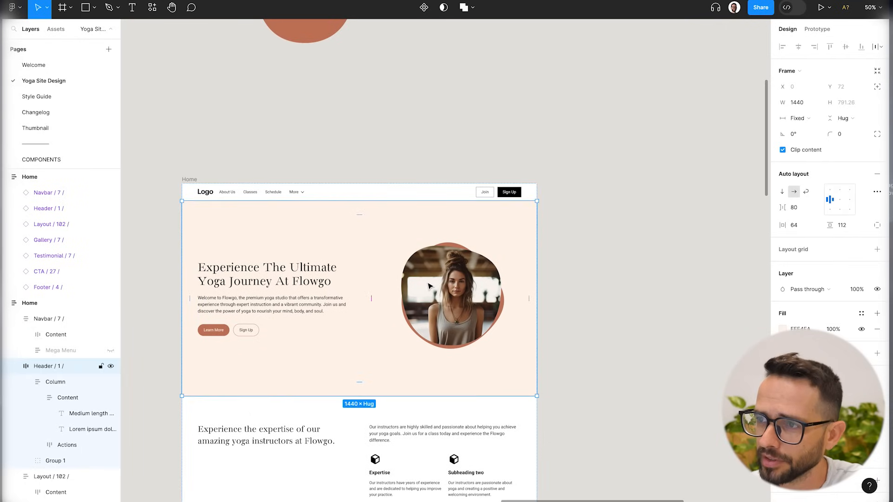
pyautogui.click(57, 462)
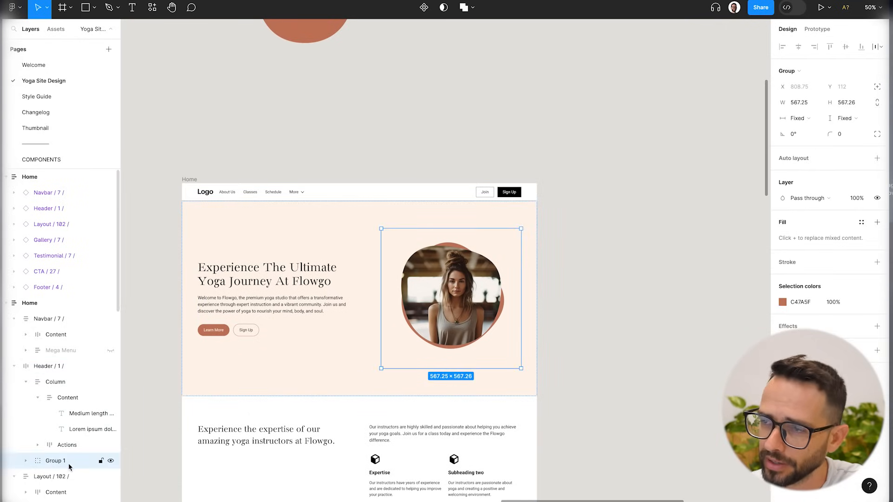
pyautogui.click(25, 461)
pyautogui.scroll(-3, 56, 464)
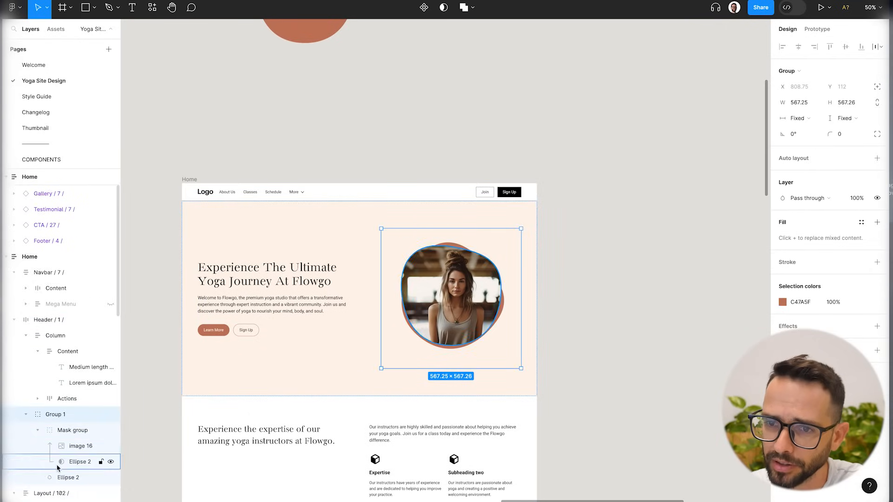
pyautogui.click(38, 362)
pyautogui.click(51, 364)
# Review the Home page design from the hero section down to the Image Showcase gallery.
pyautogui.click(165, 206)
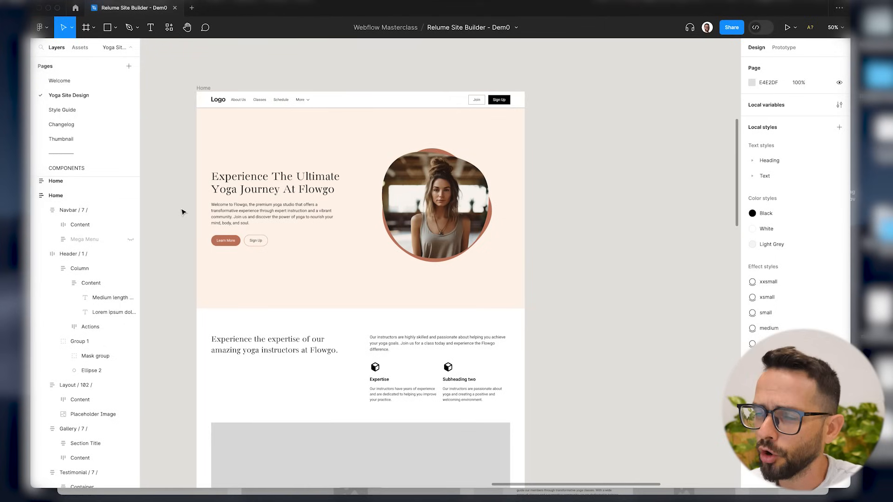
pyautogui.press('-')
pyautogui.click(357, 208)
pyautogui.press('+')
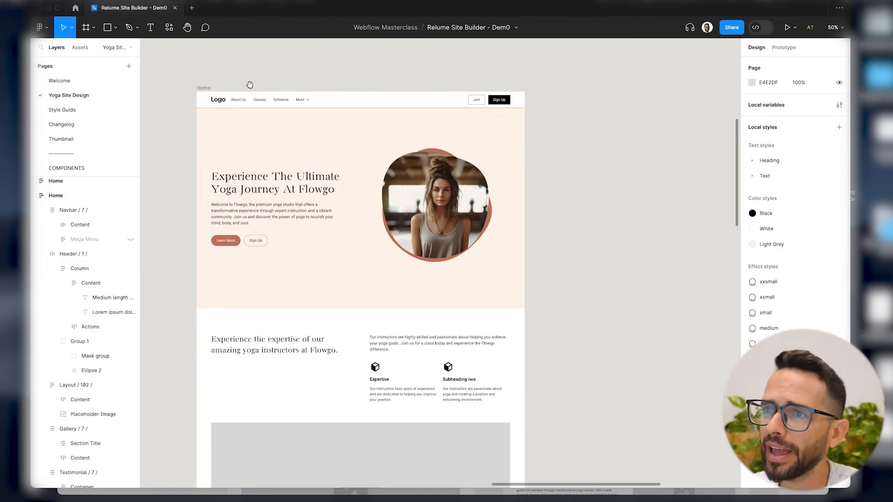
pyautogui.click(344, 79)
pyautogui.scroll(-15, 291, 185)
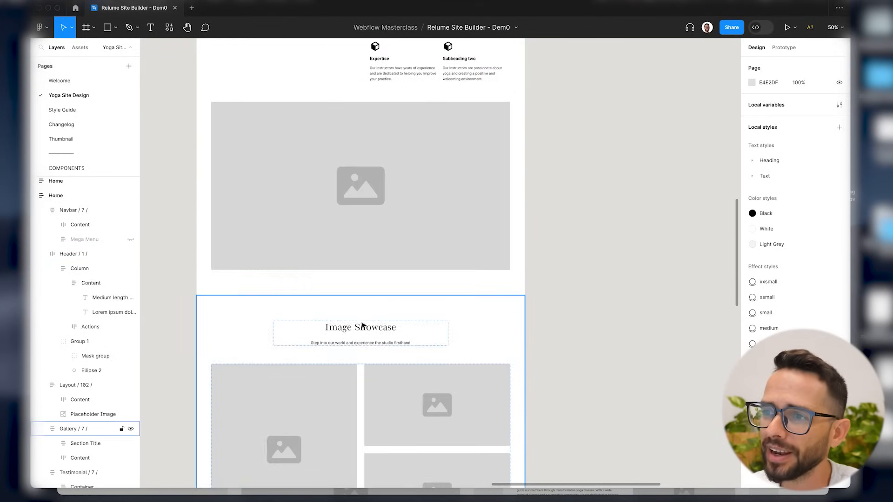
# Switch to the Yoga Studio Demo wireframe in Chrome and start copying its Home page to Webflow.
pyautogui.scroll(20, 360, 320)
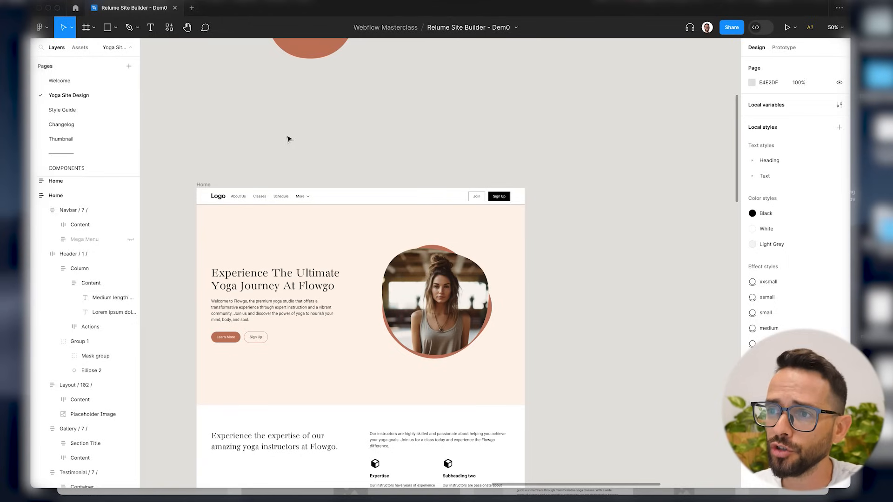
pyautogui.press('super+Tab')
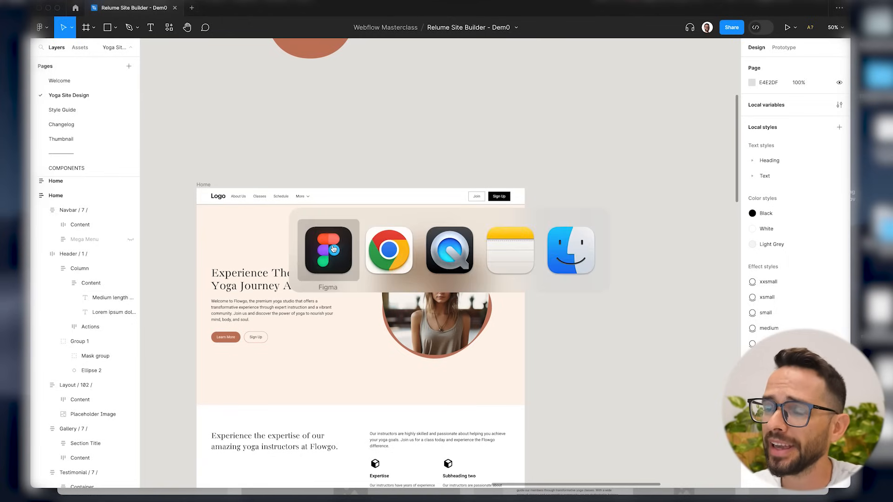
pyautogui.press('super+Tab')
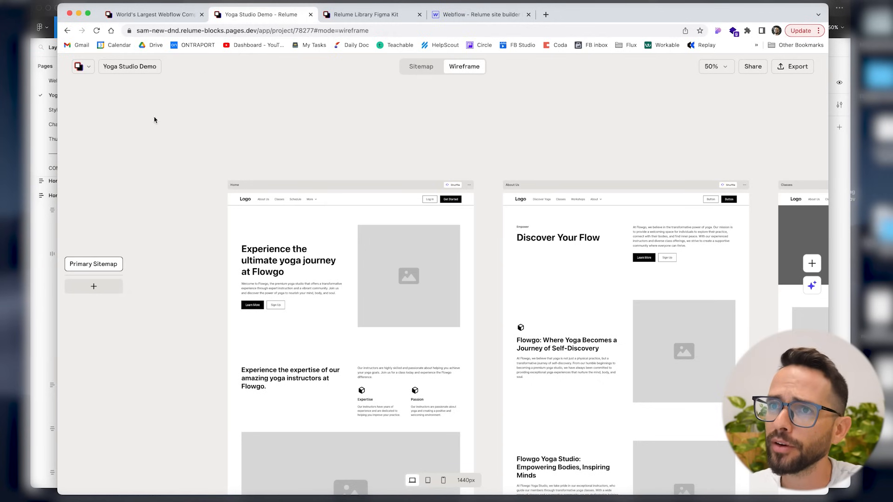
pyautogui.scroll(-5, 392, 295)
pyautogui.scroll(5, 326, 232)
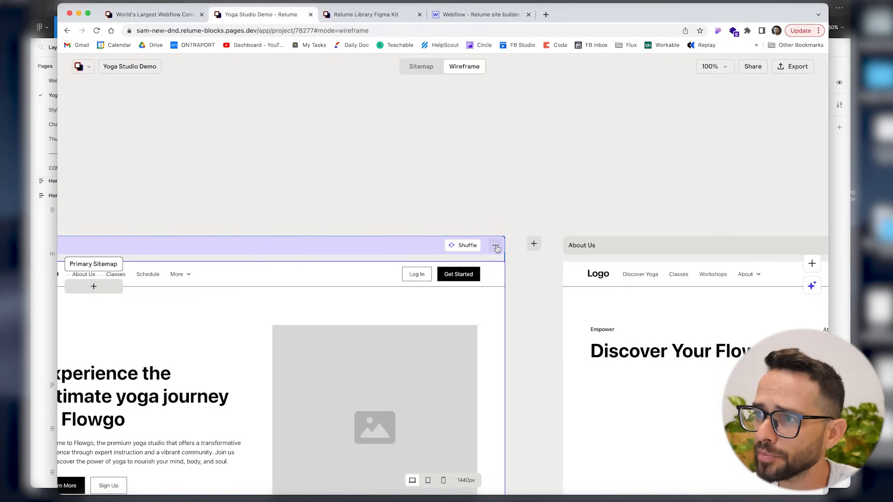
pyautogui.click(497, 246)
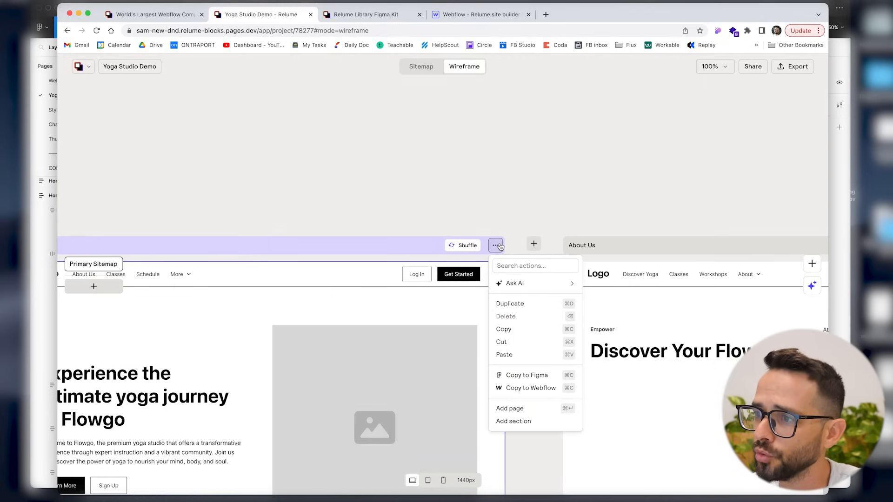
pyautogui.click(506, 388)
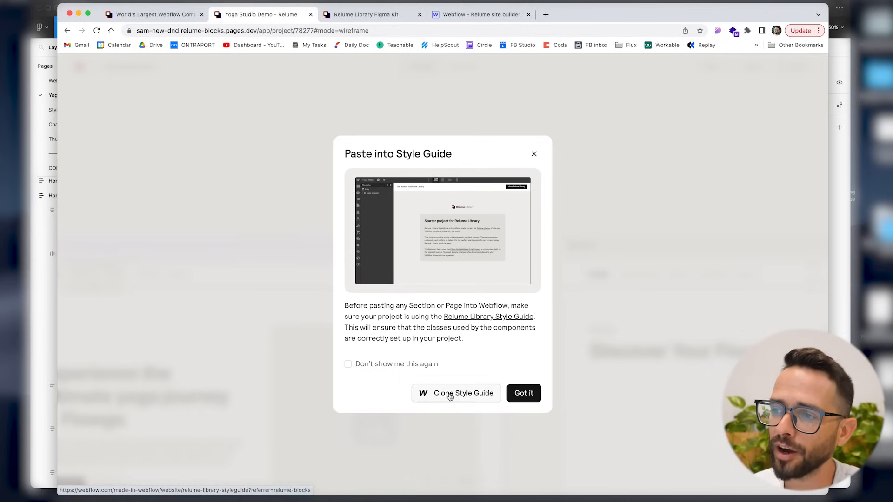
# Check the Style Guide page in the Webflow project, and return to the project's Home page.
pyautogui.click(481, 15)
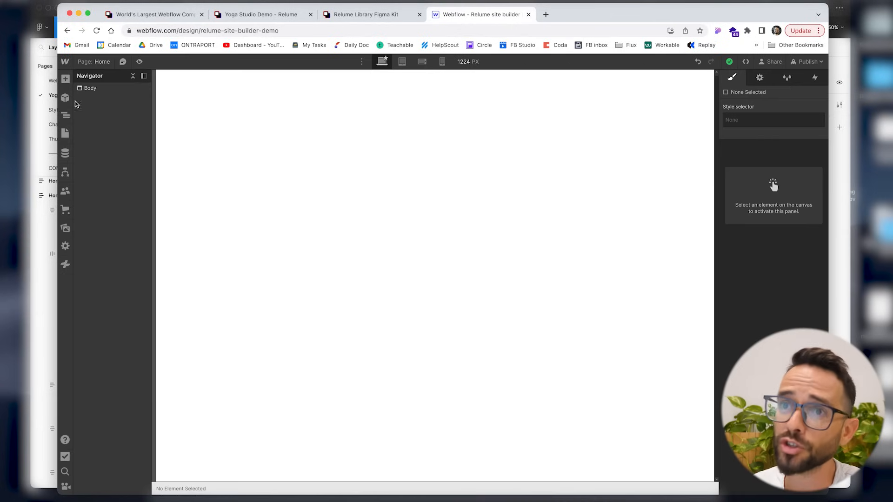
pyautogui.click(65, 132)
pyautogui.click(120, 144)
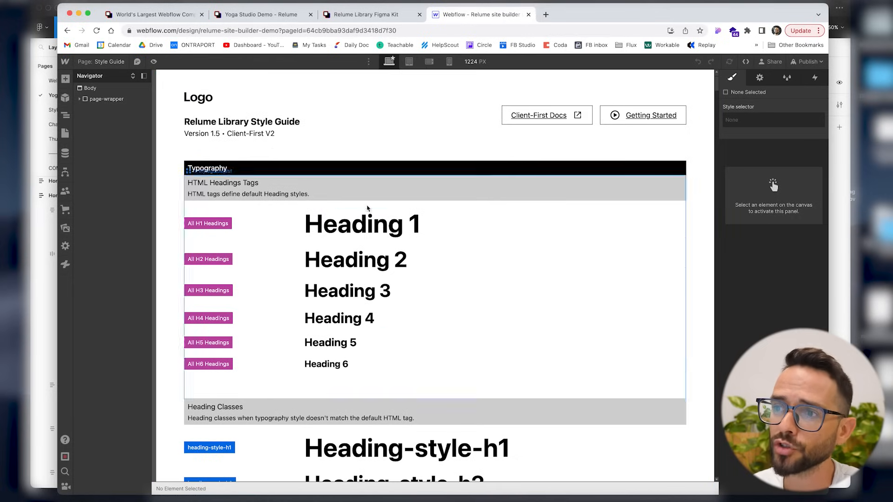
pyautogui.click(65, 133)
pyautogui.click(106, 125)
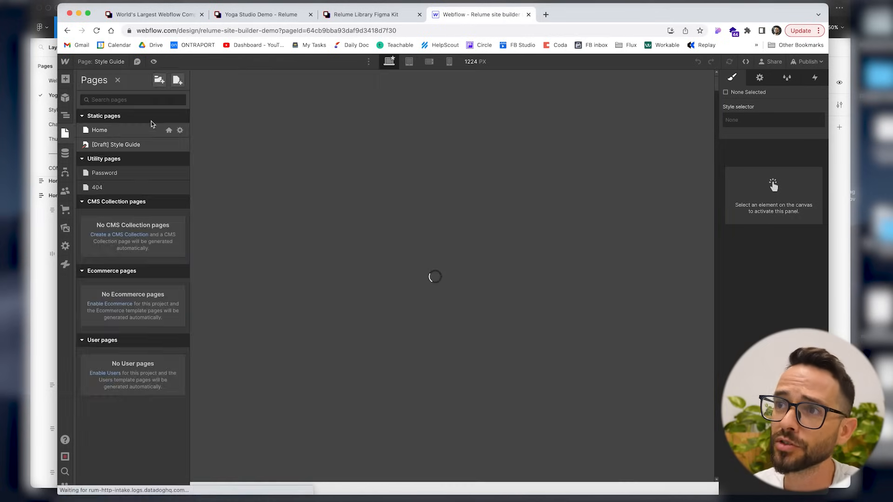
# Return to the Relume wireframe and copy the Home page to Webflow, acknowledging the style guide notice.
pyautogui.click(349, 20)
pyautogui.click(283, 20)
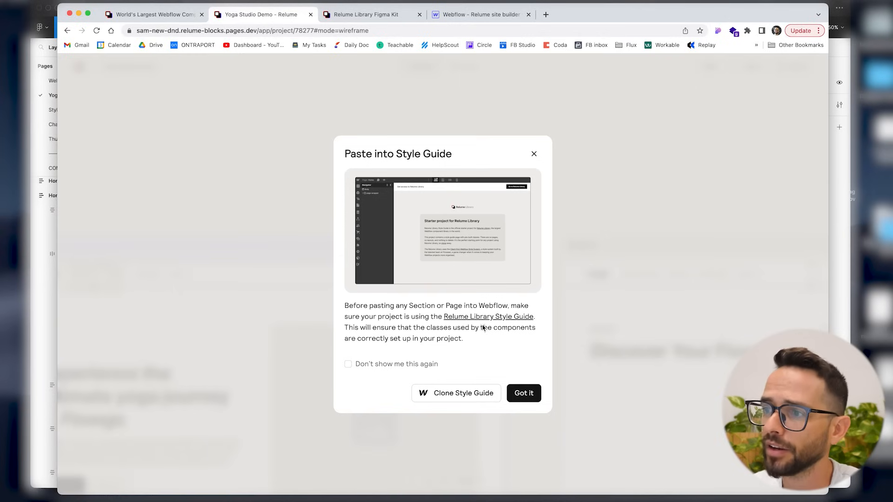
pyautogui.click(524, 393)
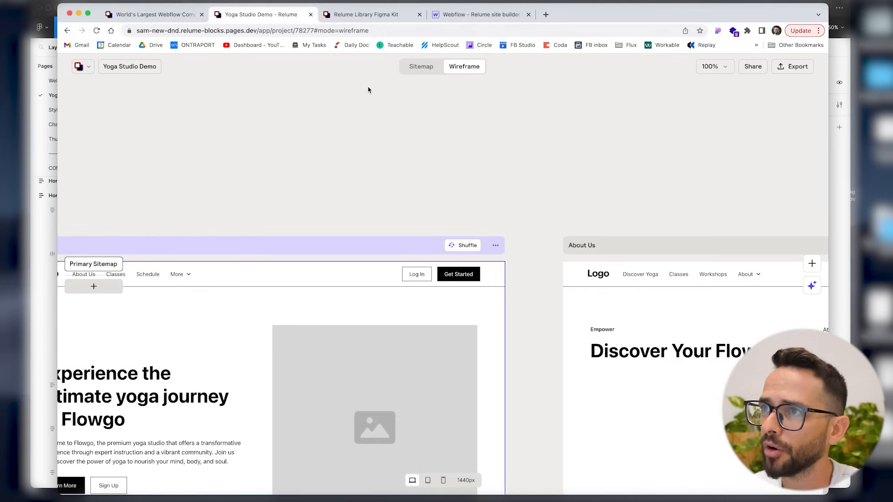
pyautogui.click(495, 245)
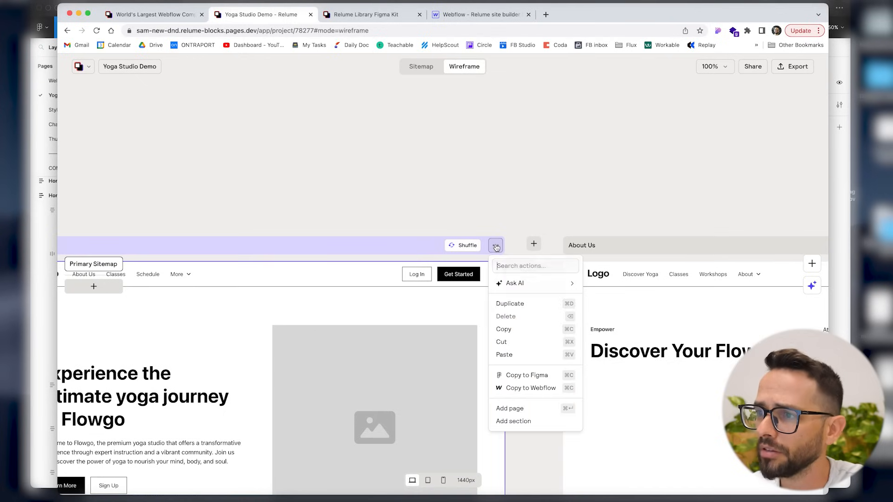
pyautogui.click(527, 394)
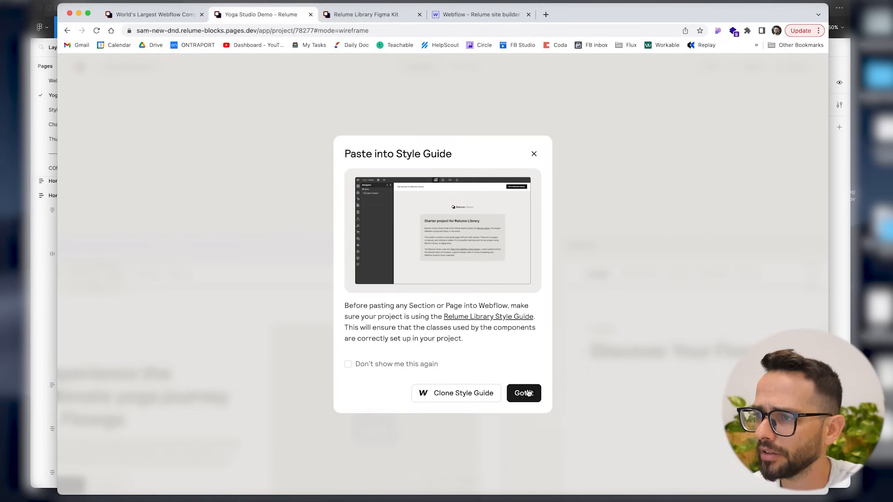
pyautogui.click(522, 393)
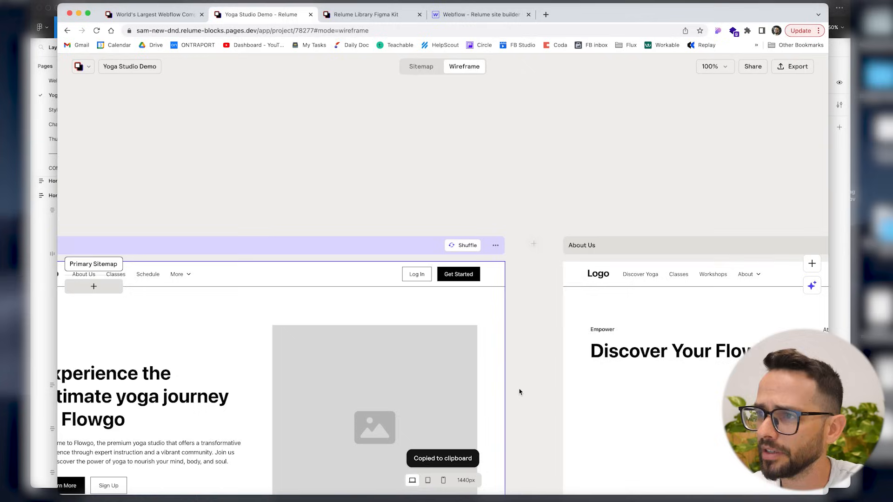
# Paste the copied page into the Body of the empty Home page in the Webflow project.
pyautogui.click(470, 14)
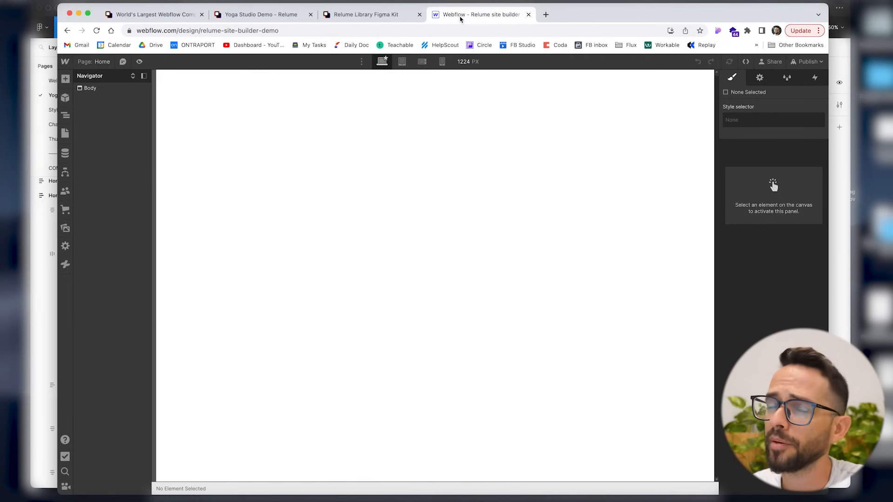
pyautogui.click(301, 166)
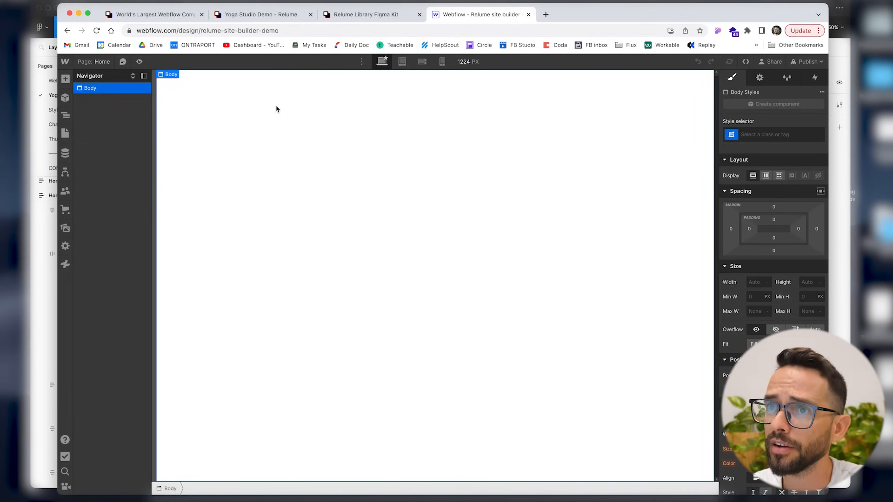
pyautogui.press('super+v')
pyautogui.click(702, 83)
# Review the pasted Home page down to the footer, and preview it with the More mega menu open.
pyautogui.scroll(-10, 249, 178)
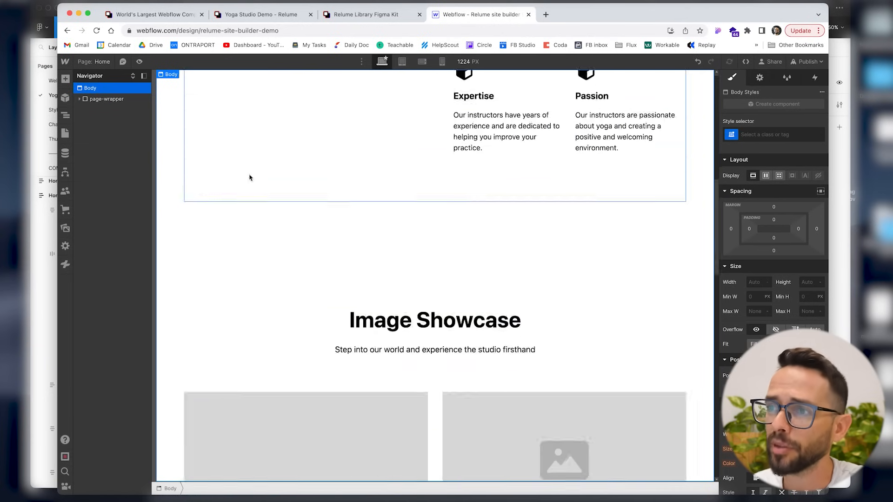
pyautogui.scroll(-15, 249, 178)
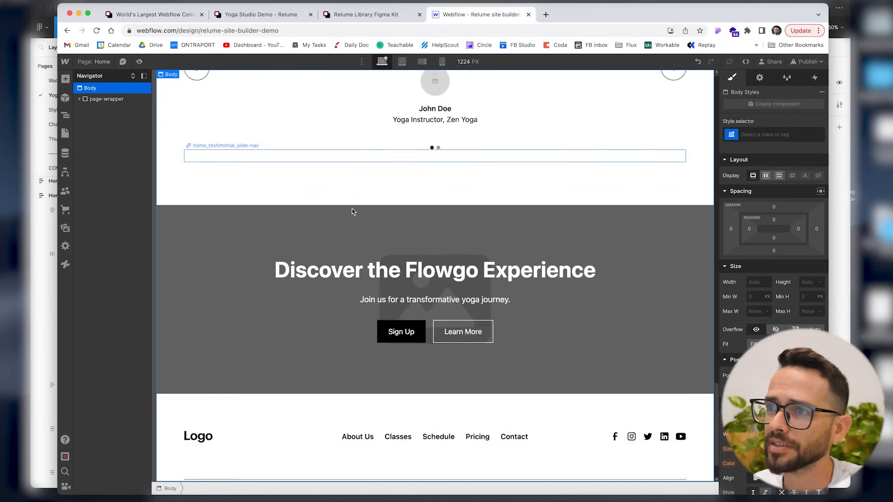
pyautogui.scroll(20, 315, 176)
pyautogui.click(139, 62)
pyautogui.click(288, 86)
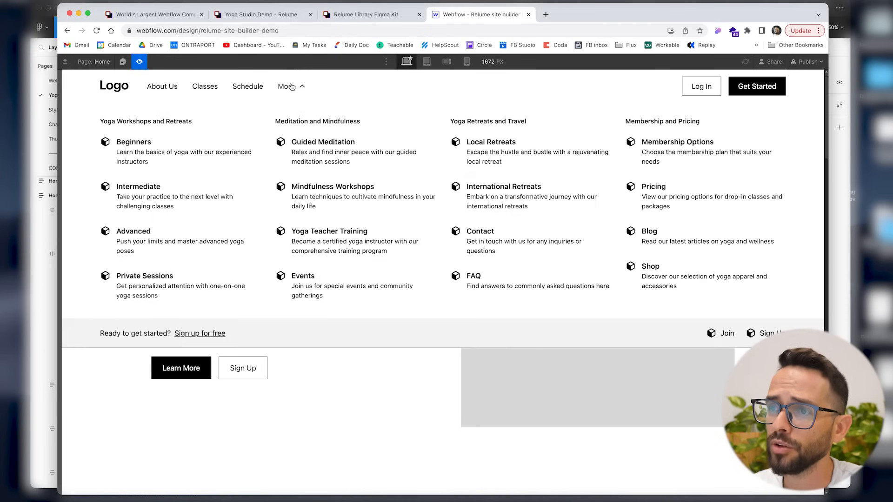
# Test the testimonial slider's forward arrow in the previewed page, and exit preview mode.
pyautogui.scroll(-20, 430, 294)
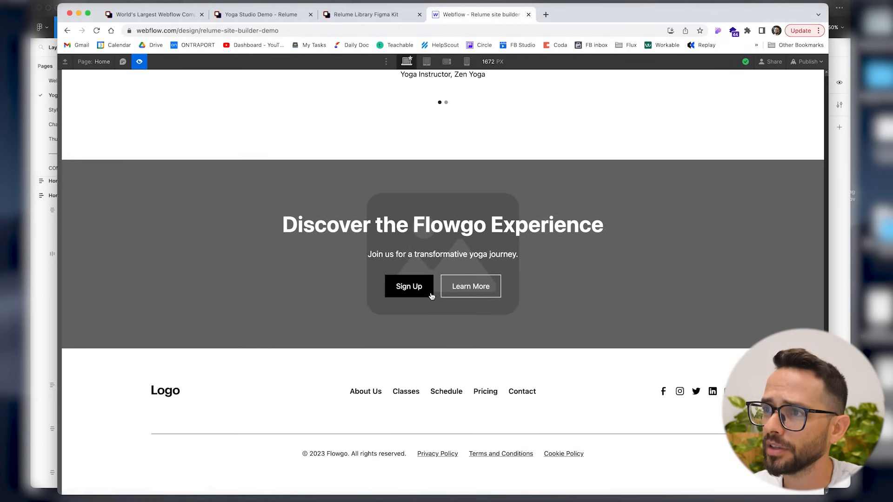
pyautogui.scroll(10, 431, 295)
pyautogui.scroll(-5, 614, 362)
pyautogui.click(720, 217)
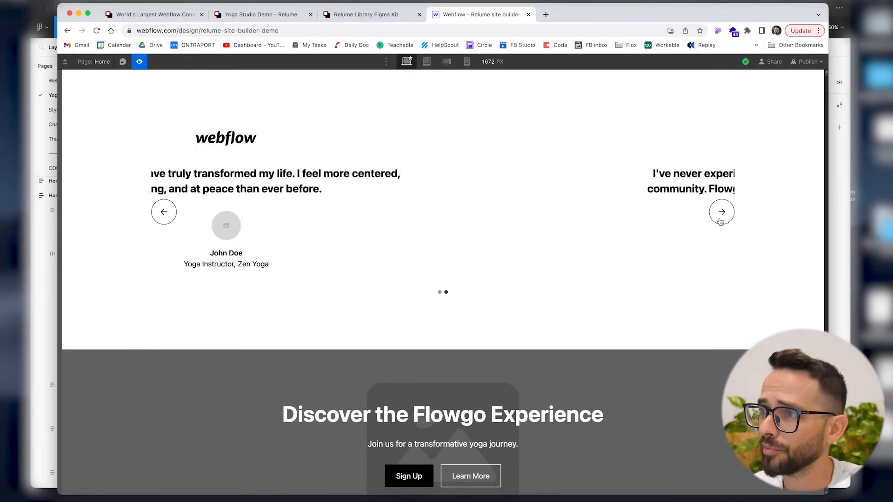
pyautogui.click(721, 218)
pyautogui.click(720, 218)
pyautogui.scroll(-6, 534, 259)
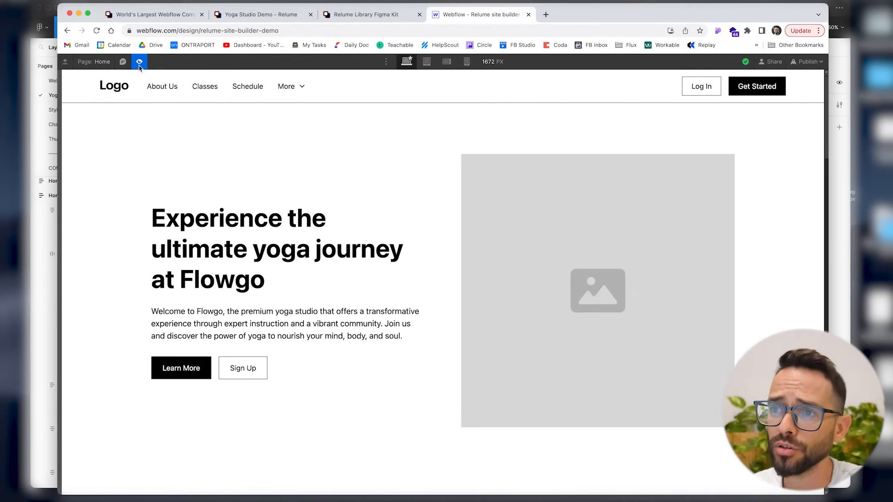
pyautogui.click(139, 61)
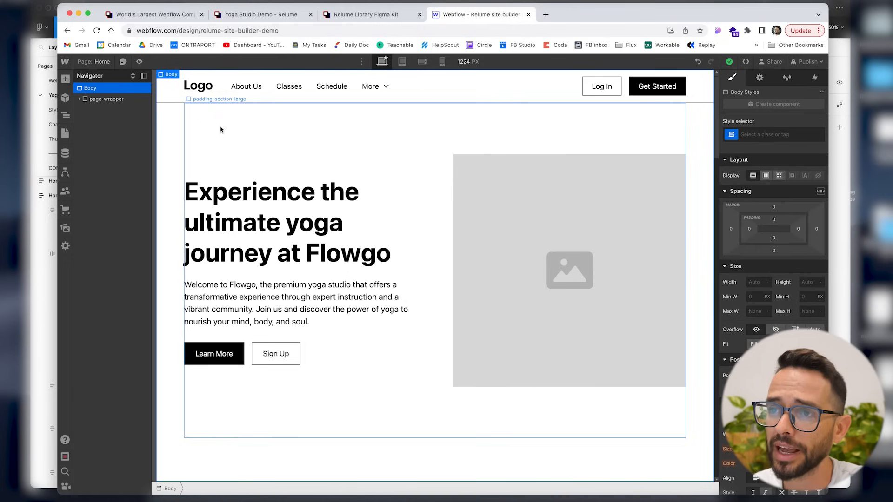
# Open the Style Guide page of the Webflow project.
pyautogui.click(66, 133)
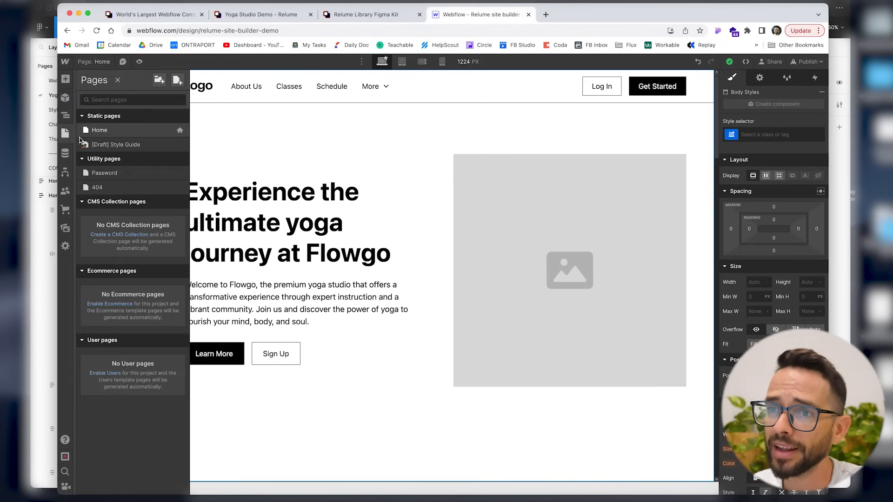
pyautogui.click(115, 145)
# Switch to the Figma design and inspect the Home hero's text and portrait group.
pyautogui.click(366, 15)
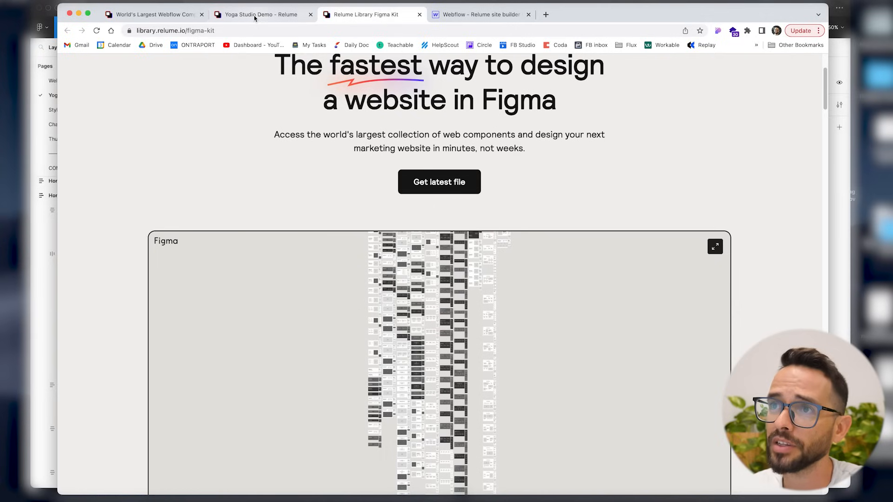
pyautogui.click(154, 1)
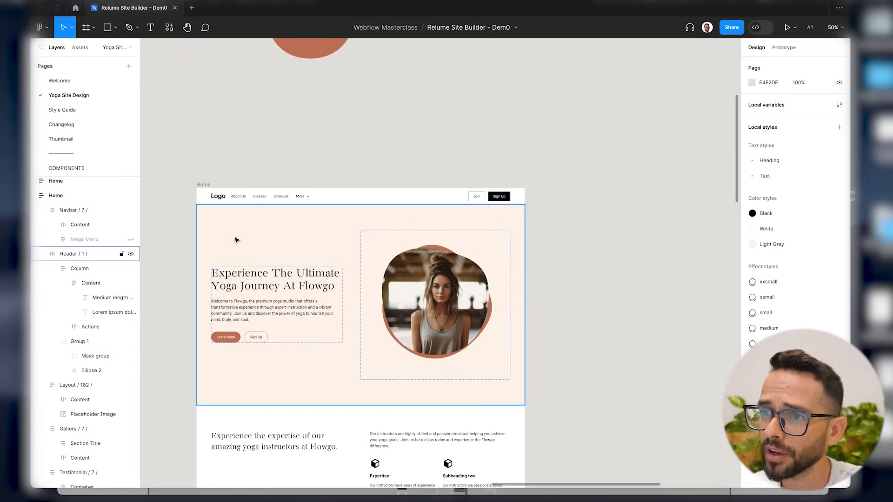
pyautogui.keyDown('super'); pyautogui.click(224, 281); pyautogui.keyUp('super')
pyautogui.click(433, 280)
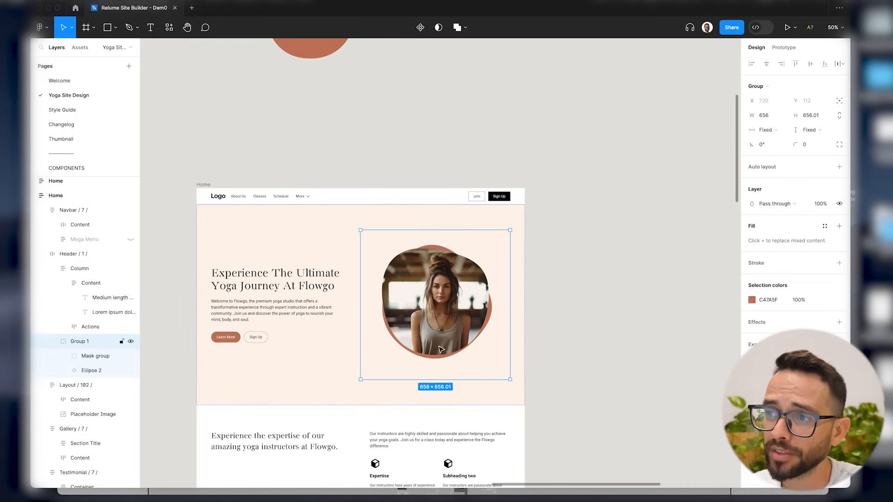
# Switch back to the Webflow project in Chrome and open its Home page.
pyautogui.press('super+Tab')
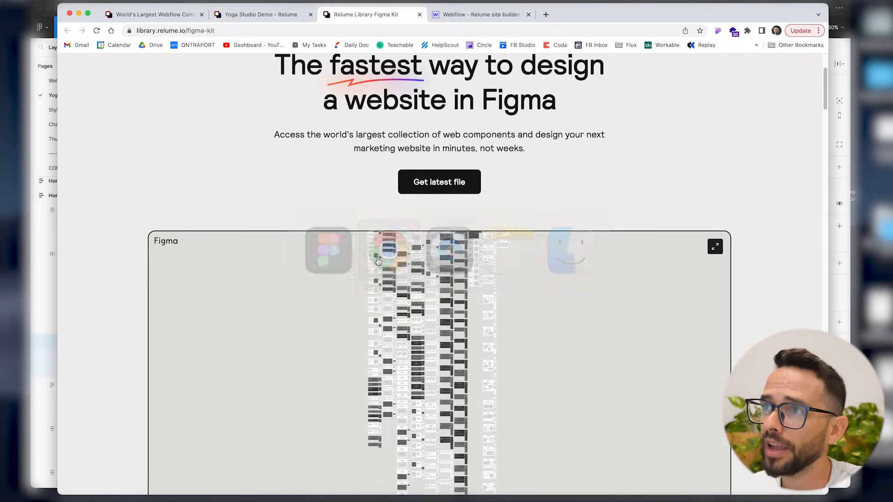
pyautogui.click(459, 17)
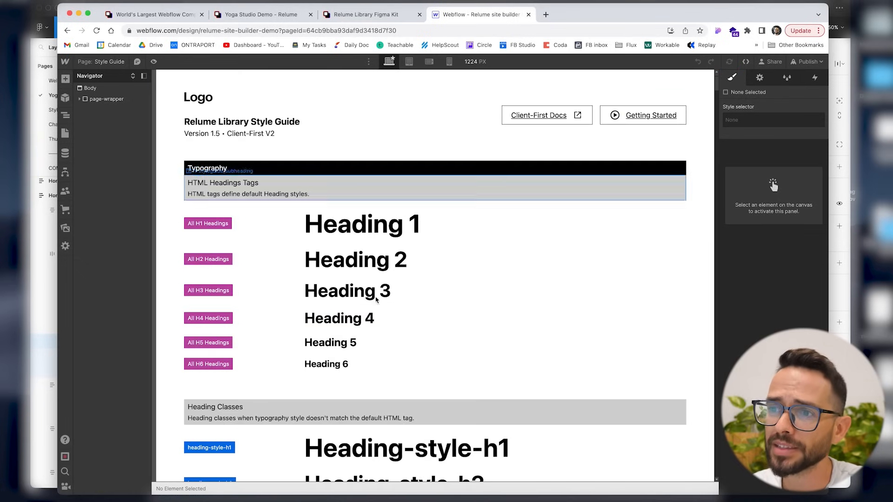
pyautogui.click(65, 134)
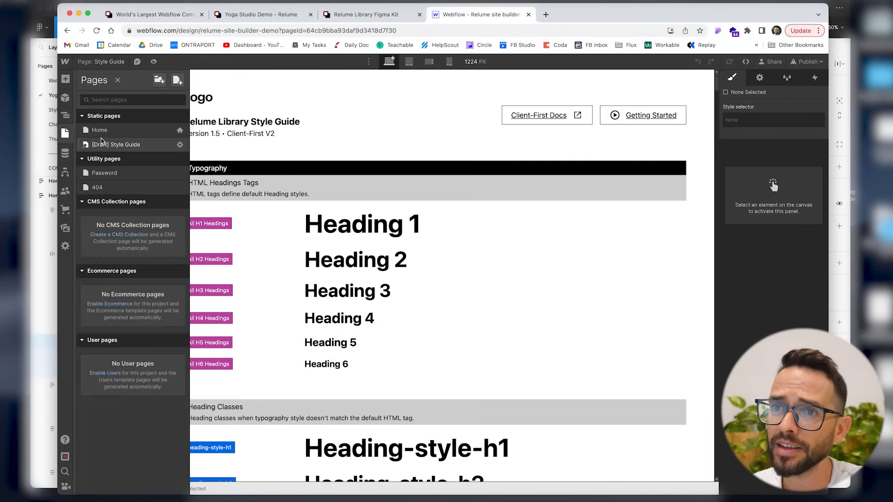
pyautogui.click(103, 130)
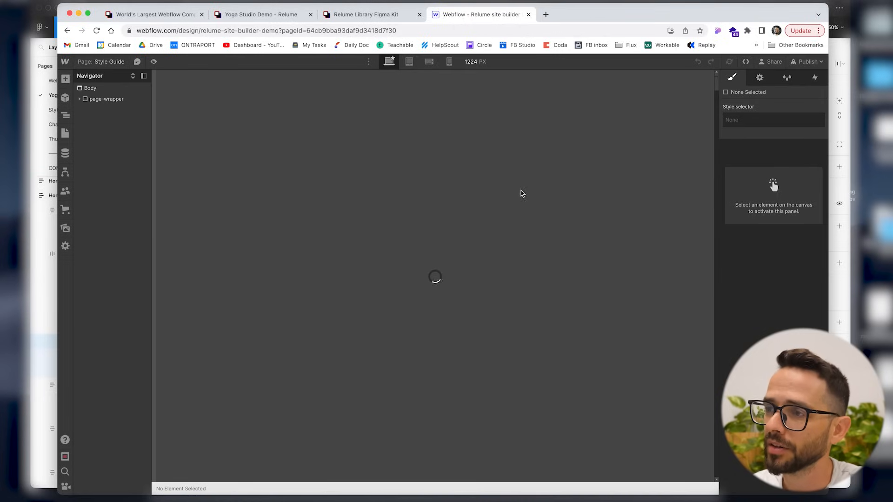